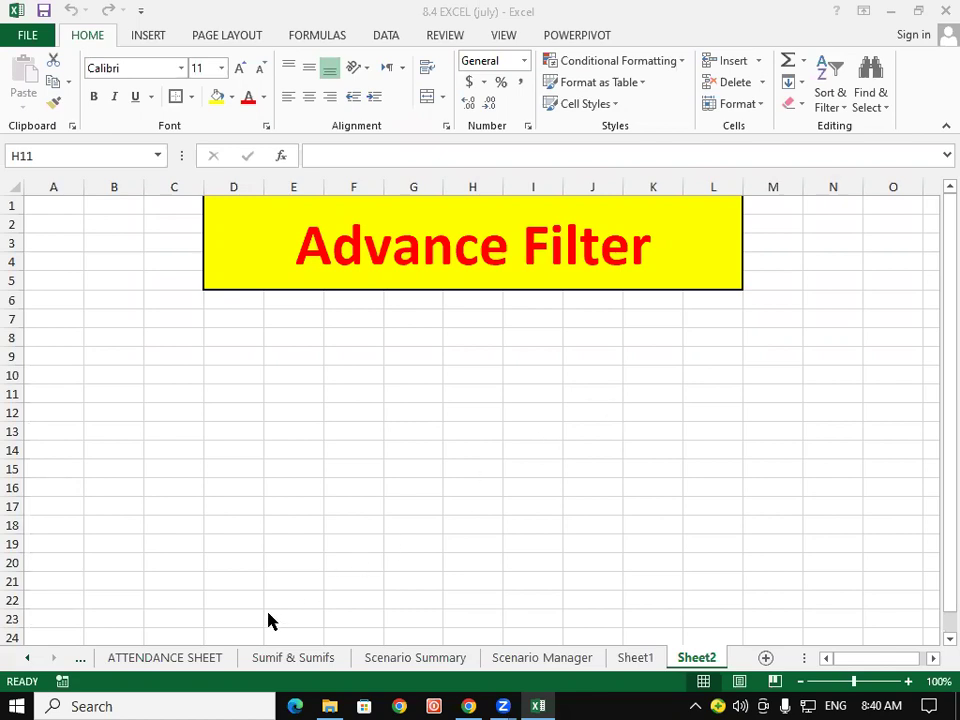
Switch to Sheet1 and select the sales table's header row C8:I8.
{"action": "left_click", "coordinate": [620, 658]}
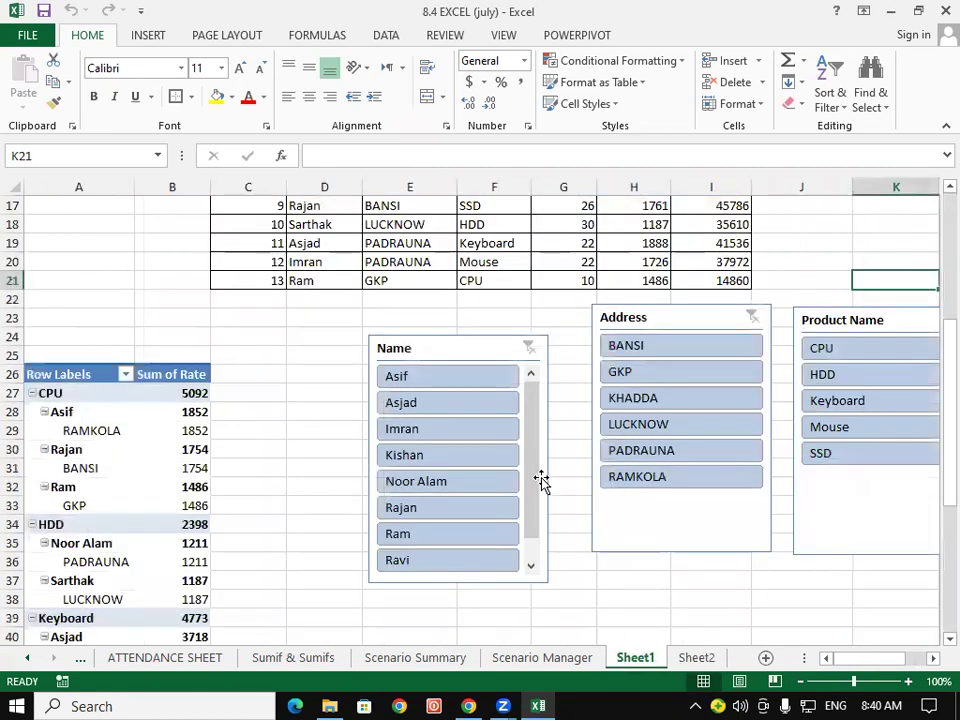
{"action": "scroll", "coordinate": [541, 476], "scroll_direction": "up", "scroll_amount": 4}
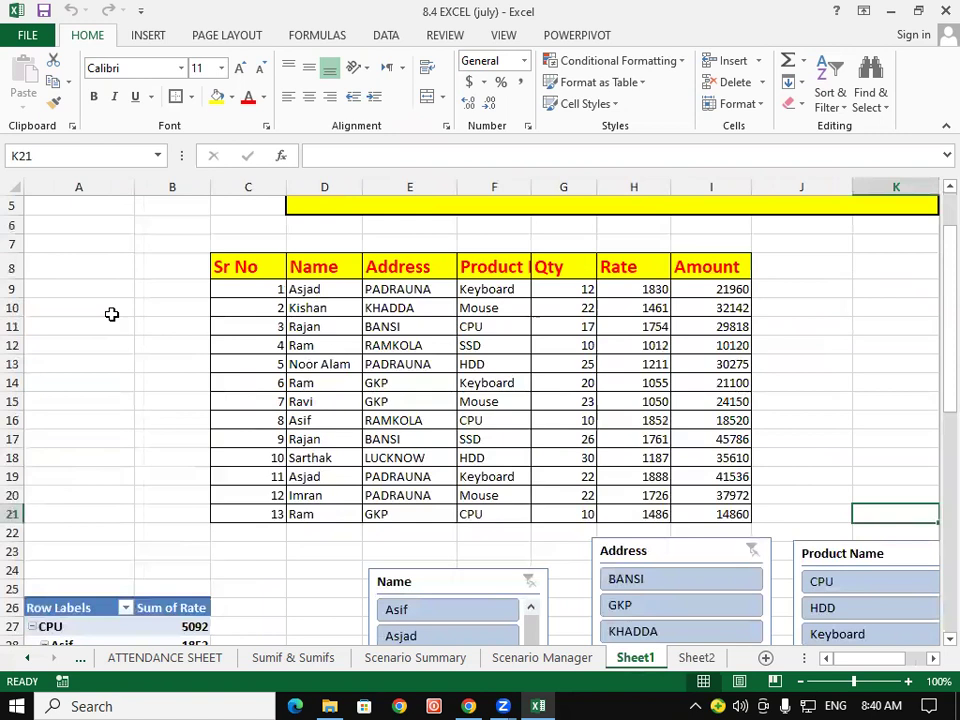
{"action": "left_click", "coordinate": [520, 362]}
{"action": "left_click_drag", "start_coordinate": [241, 268], "coordinate": [706, 272]}
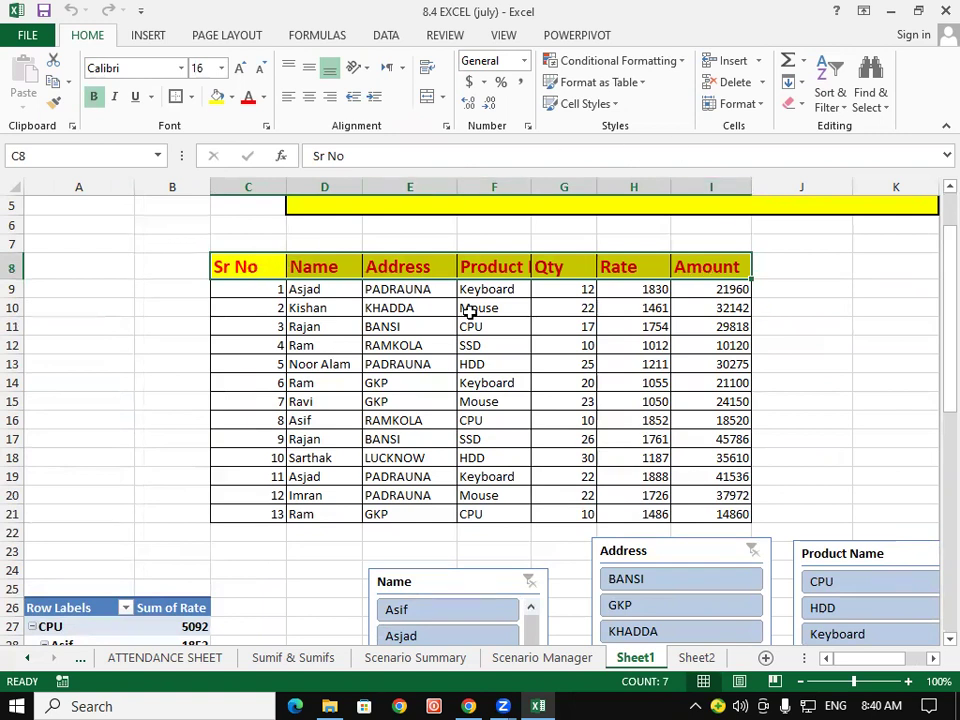
Turn on Filter arrows for the Sheet1 table headers.
{"action": "left_click", "coordinate": [829, 104]}
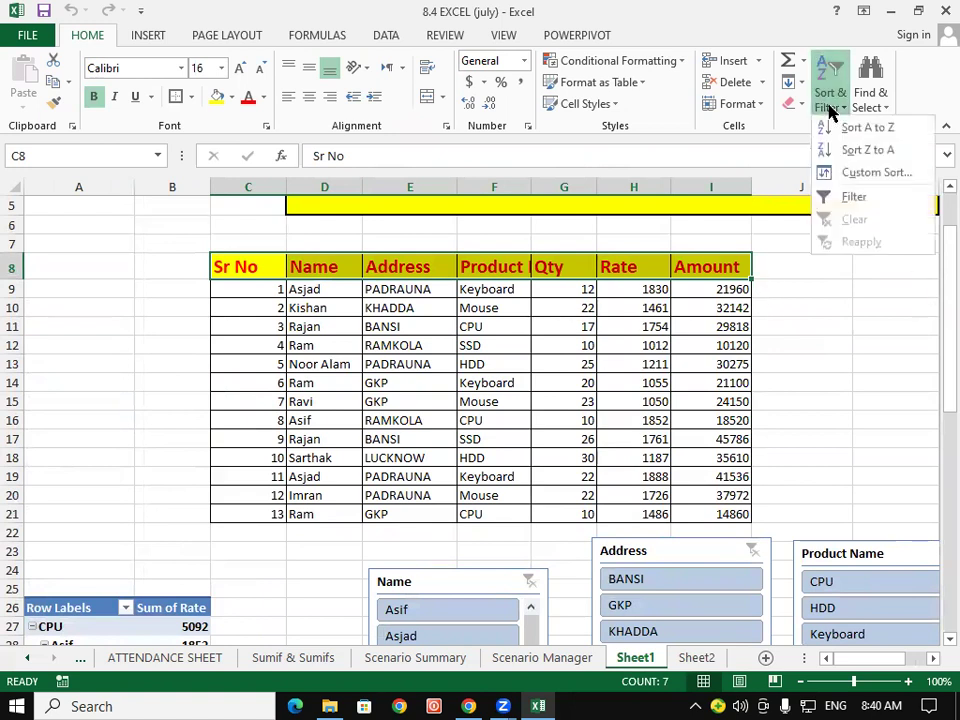
{"action": "left_click", "coordinate": [851, 197]}
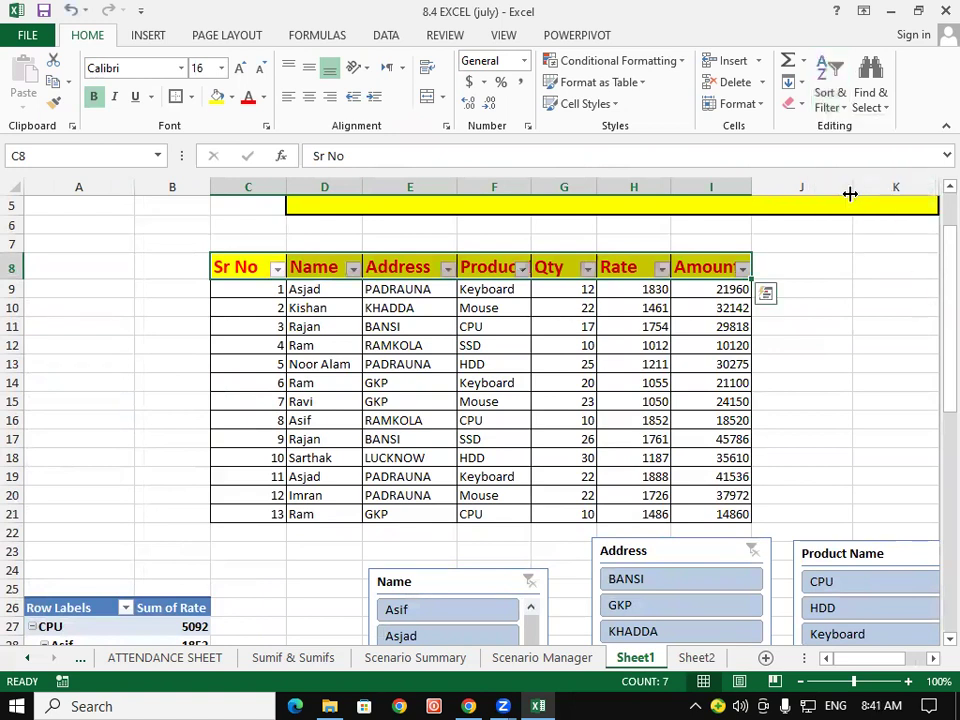
{"action": "left_click_drag", "start_coordinate": [318, 289], "coordinate": [466, 499]}
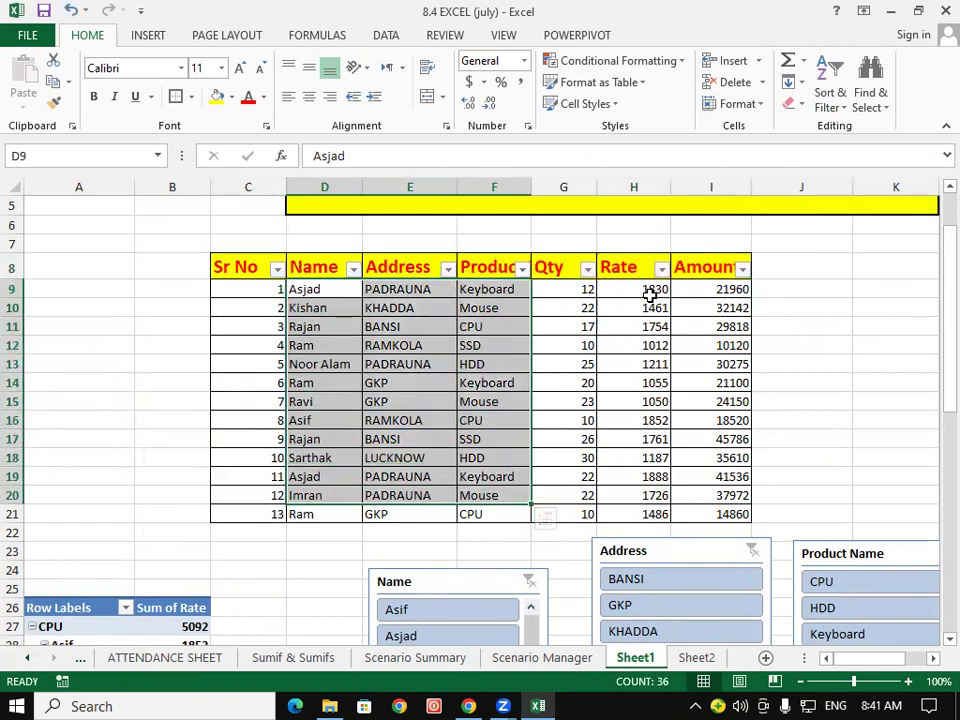
{"action": "left_click", "coordinate": [636, 345]}
{"action": "left_click", "coordinate": [651, 401]}
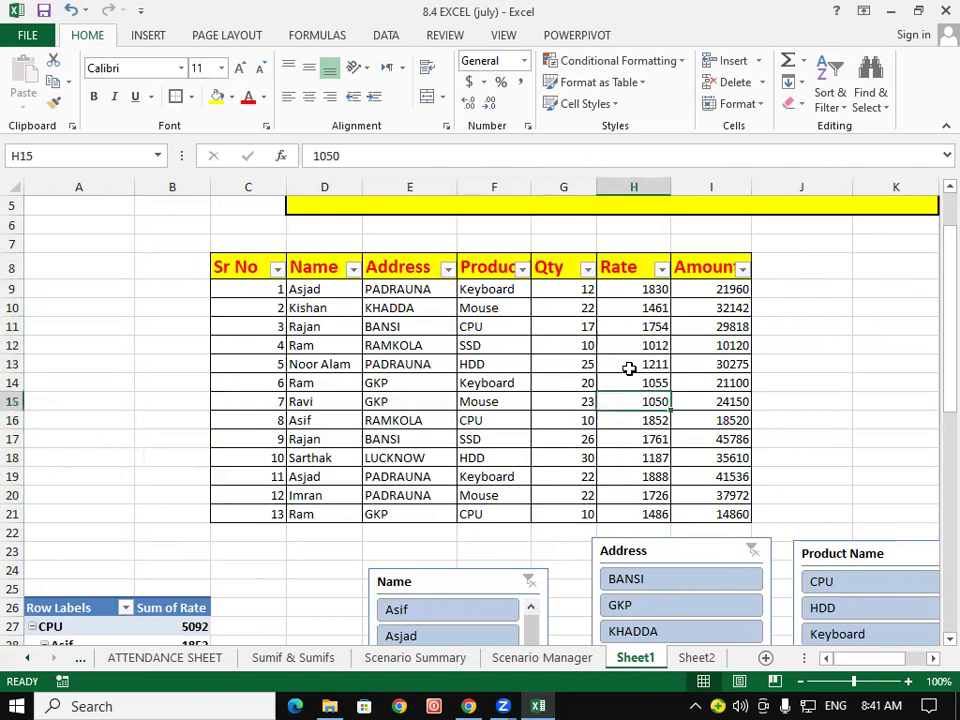
{"action": "left_click_drag", "start_coordinate": [626, 290], "coordinate": [638, 456]}
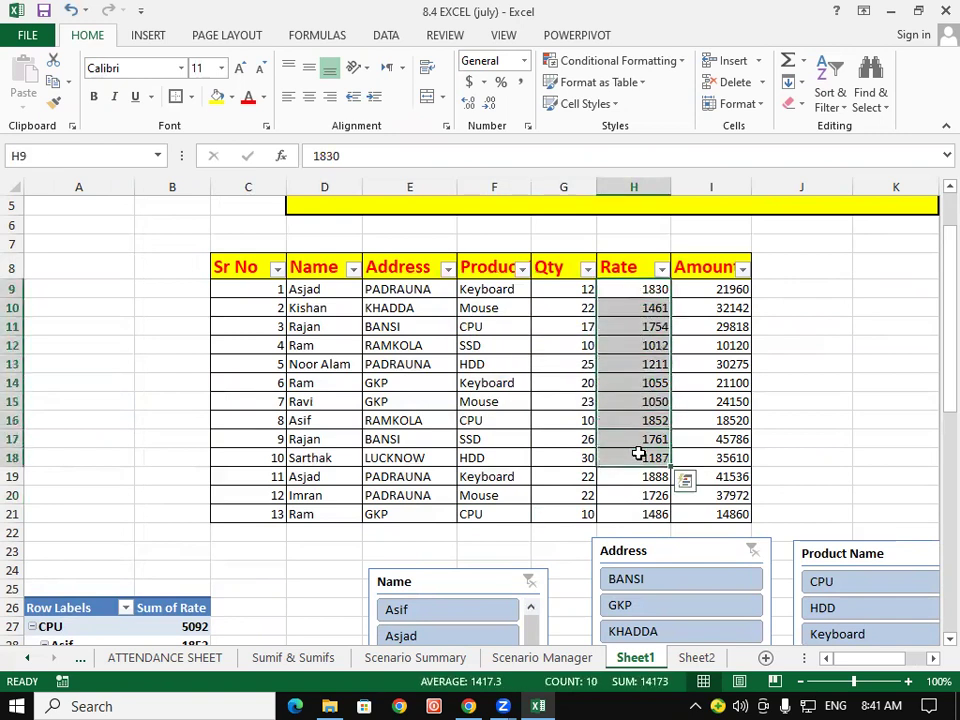
{"action": "left_click", "coordinate": [640, 439]}
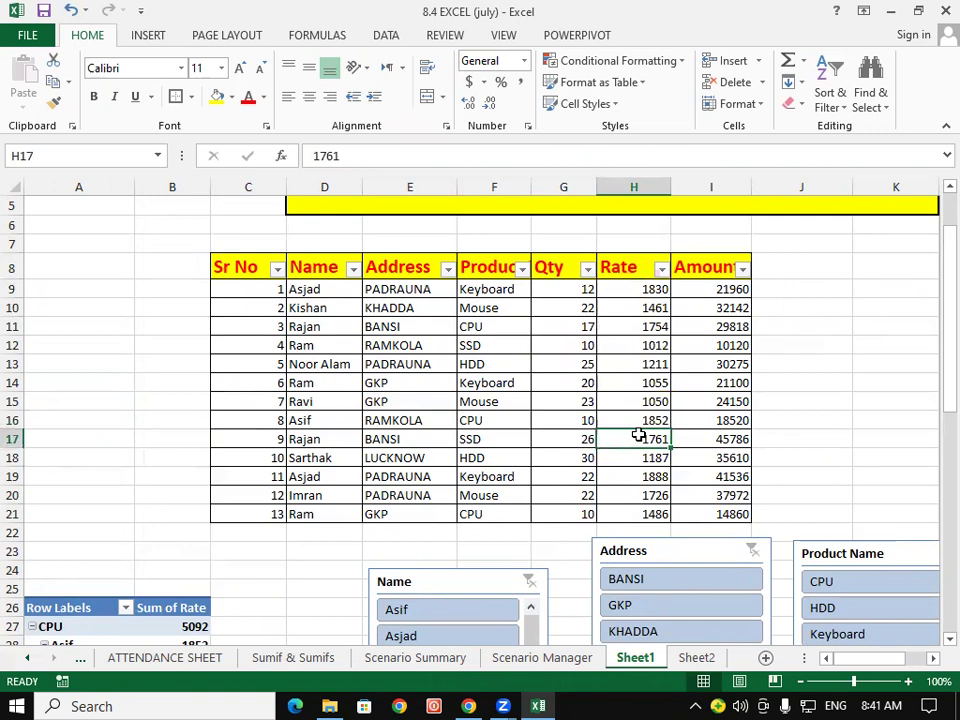
Filter the Rate column to show only 1726, 1754, 1761, 1830, 1852 and 1888.
{"action": "left_click", "coordinate": [661, 269]}
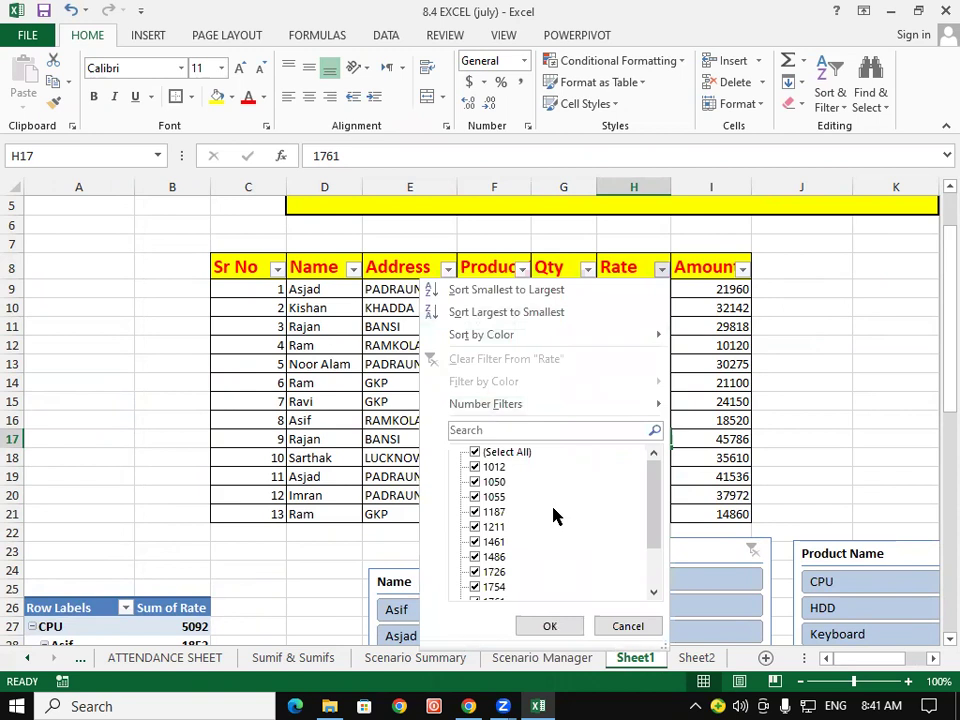
{"action": "left_click", "coordinate": [476, 453]}
{"action": "left_click_drag", "start_coordinate": [653, 514], "coordinate": [653, 558]}
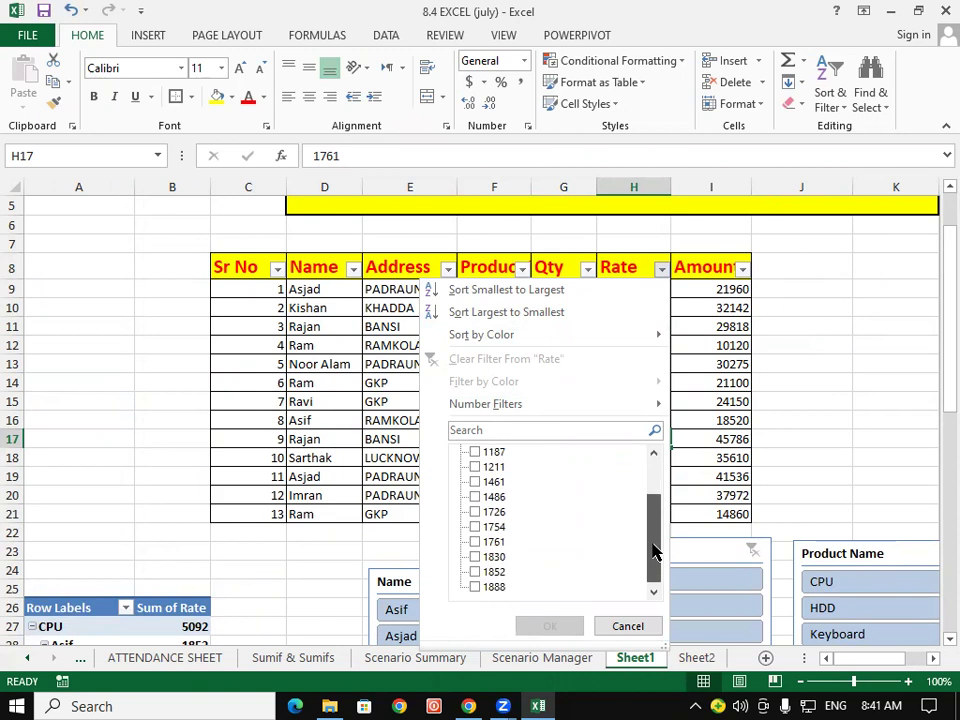
{"action": "left_click", "coordinate": [475, 511]}
{"action": "left_click", "coordinate": [475, 527]}
{"action": "left_click", "coordinate": [475, 541]}
{"action": "left_click", "coordinate": [475, 556]}
{"action": "left_click", "coordinate": [475, 571]}
{"action": "left_click", "coordinate": [475, 586]}
{"action": "left_click", "coordinate": [536, 626]}
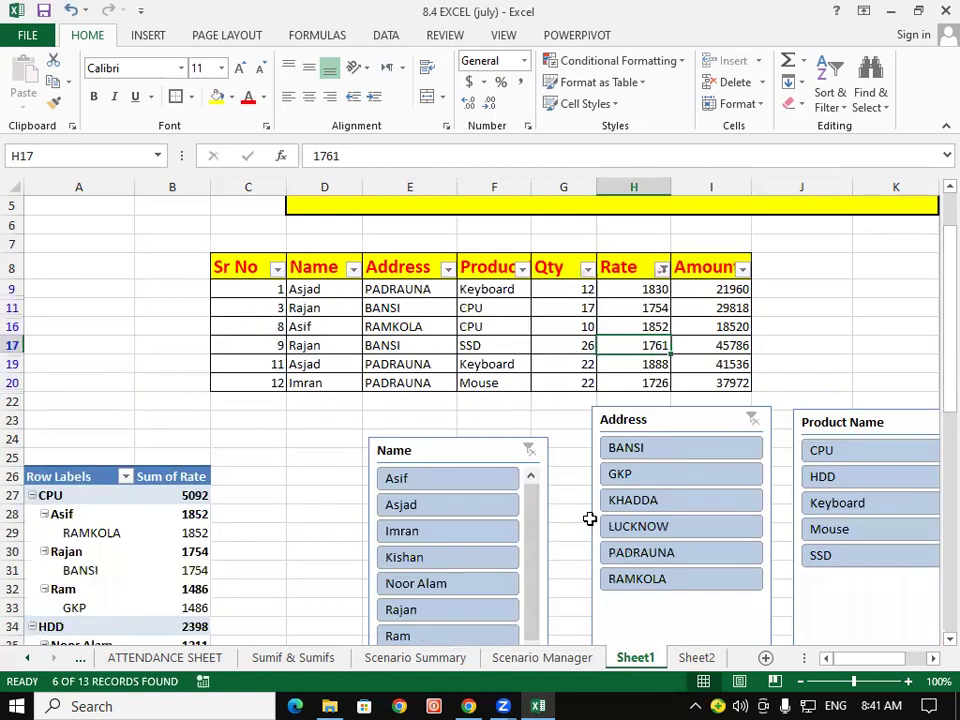
{"action": "left_click", "coordinate": [514, 368]}
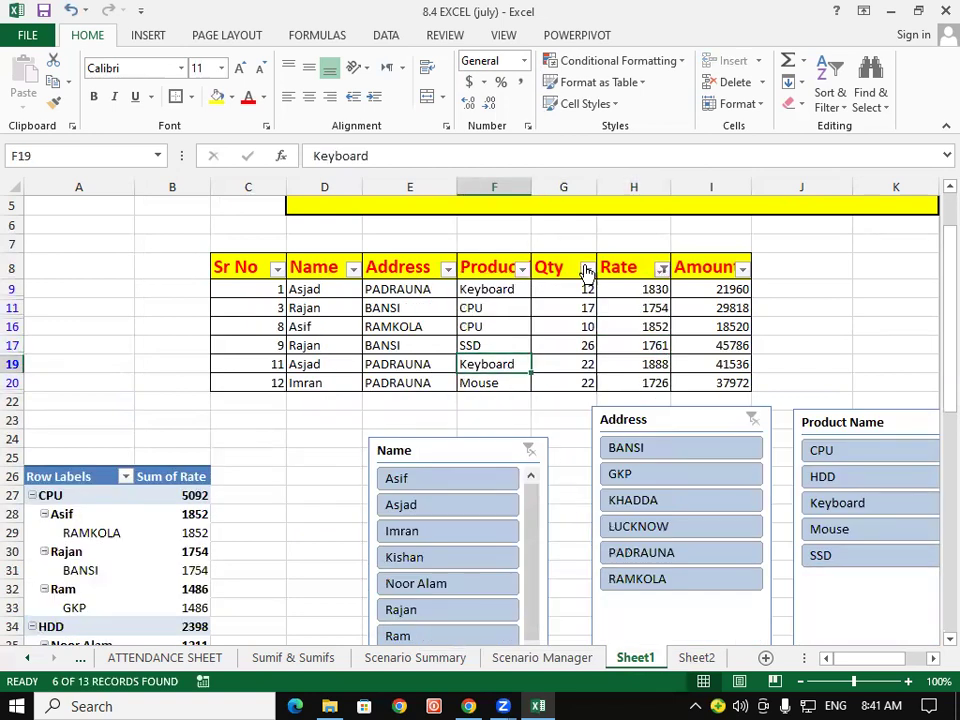
Re-tick (Select All) in the Rate filter so all 13 records return.
{"action": "left_click", "coordinate": [662, 269]}
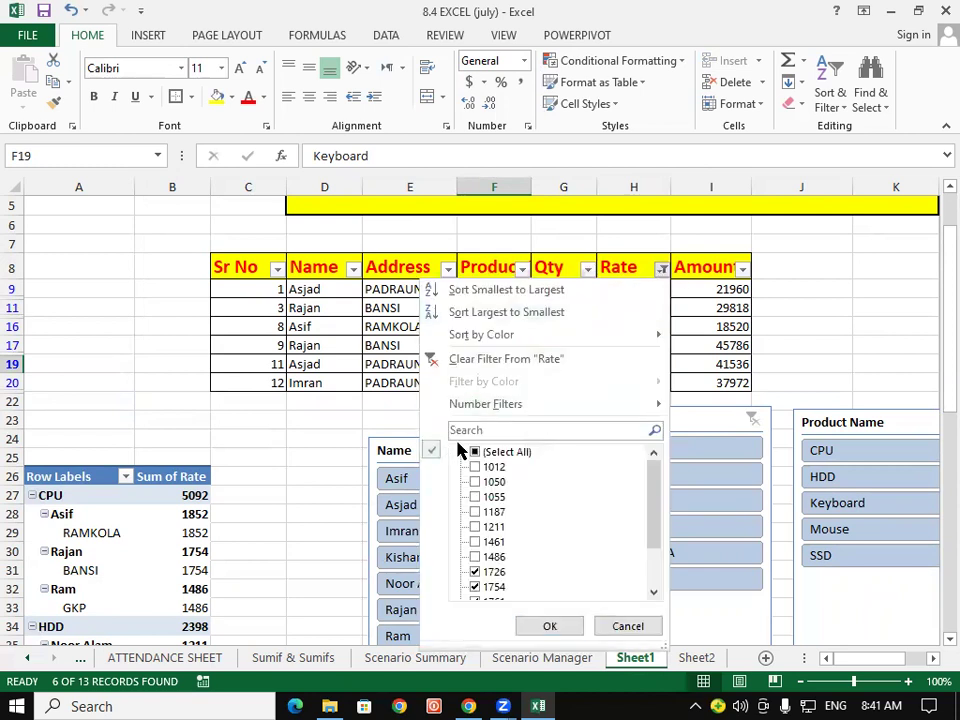
{"action": "left_click", "coordinate": [475, 452]}
{"action": "left_click", "coordinate": [550, 627]}
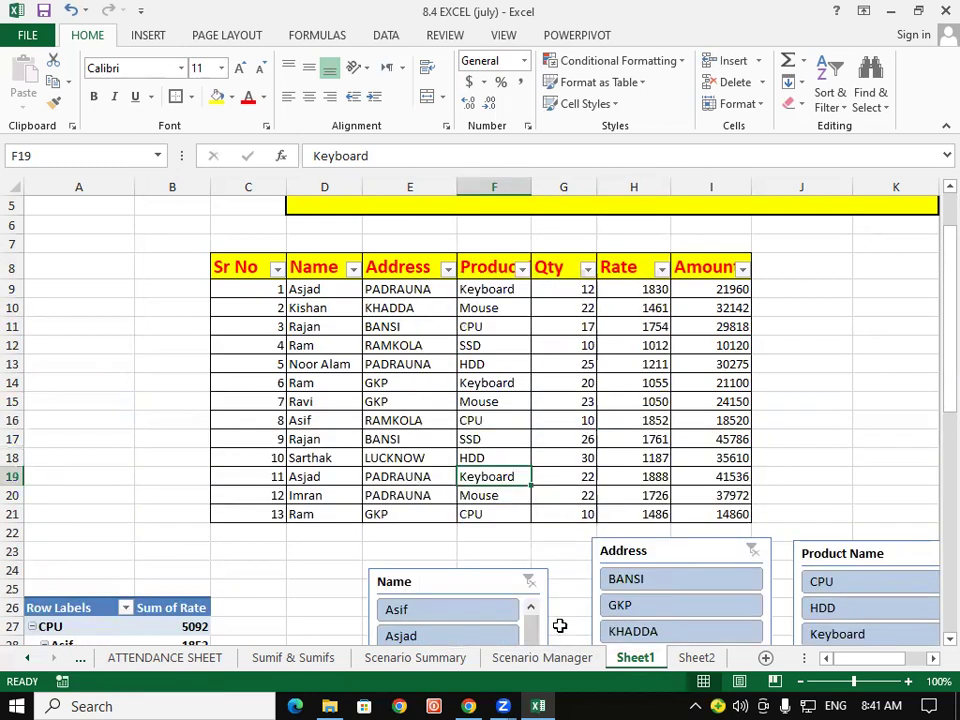
{"action": "left_click", "coordinate": [425, 408]}
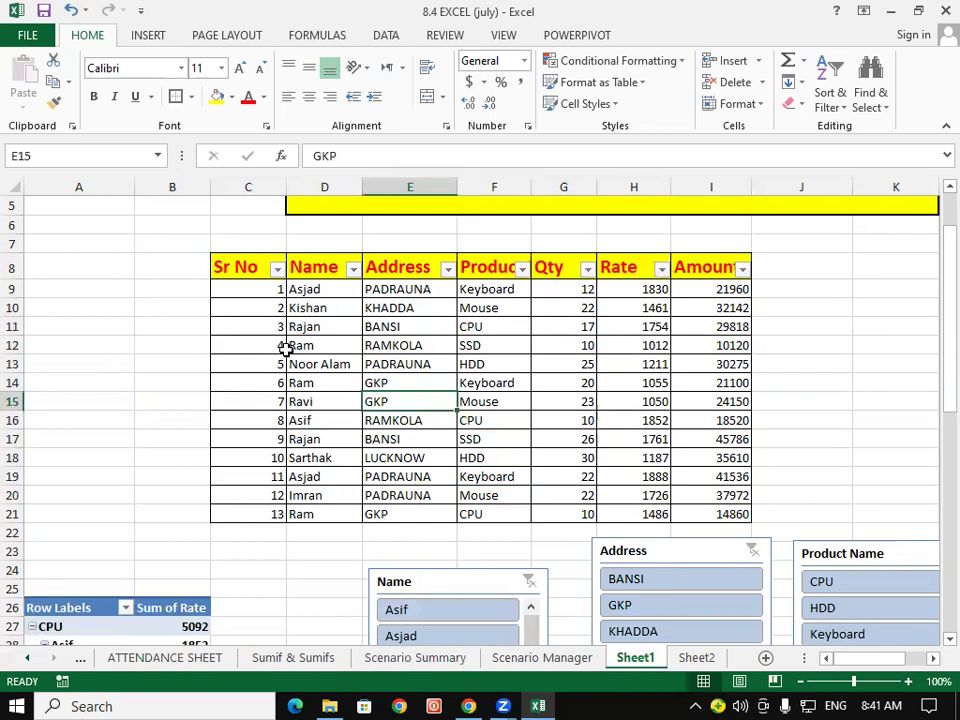
{"action": "left_click_drag", "start_coordinate": [250, 364], "coordinate": [634, 441]}
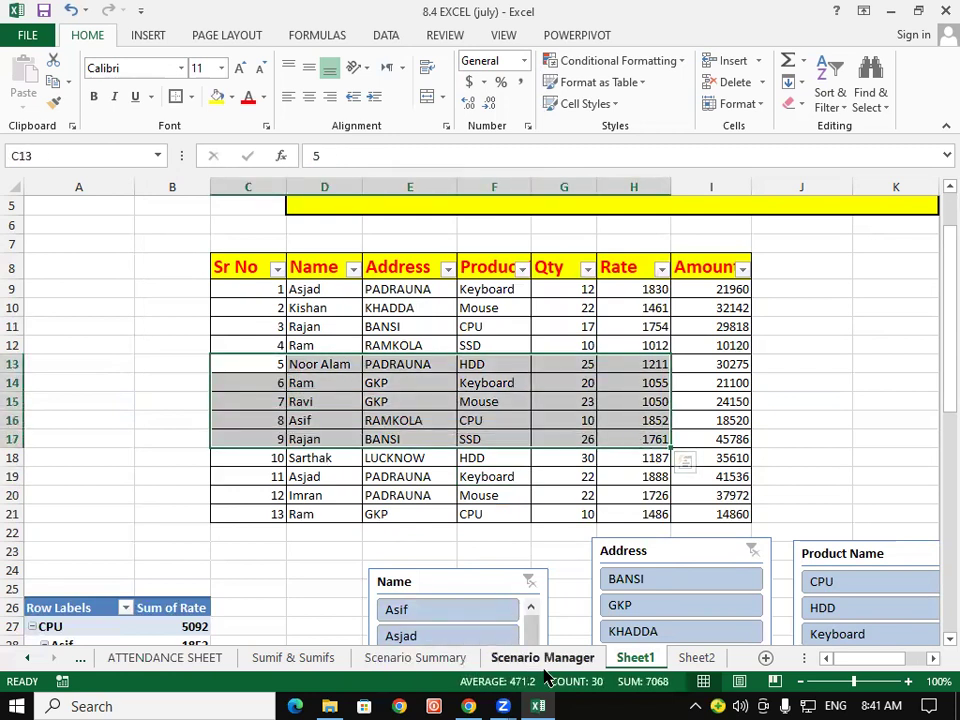
Glance at Sheet2, then return to Sheet1 and select the header row C8:I8.
{"action": "left_click", "coordinate": [701, 657]}
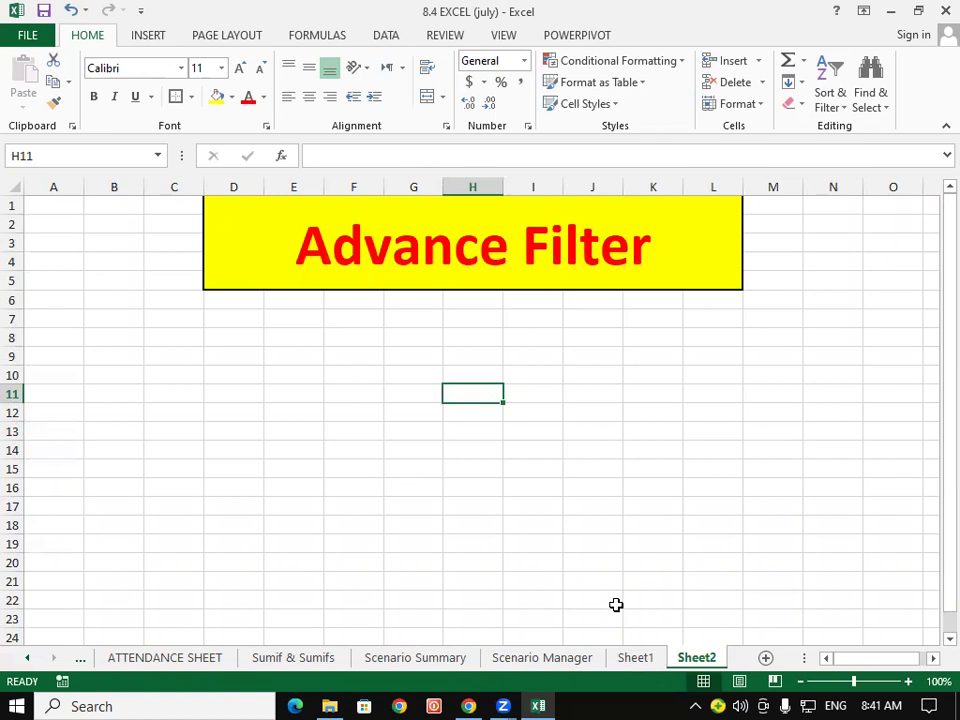
{"action": "left_click", "coordinate": [640, 660]}
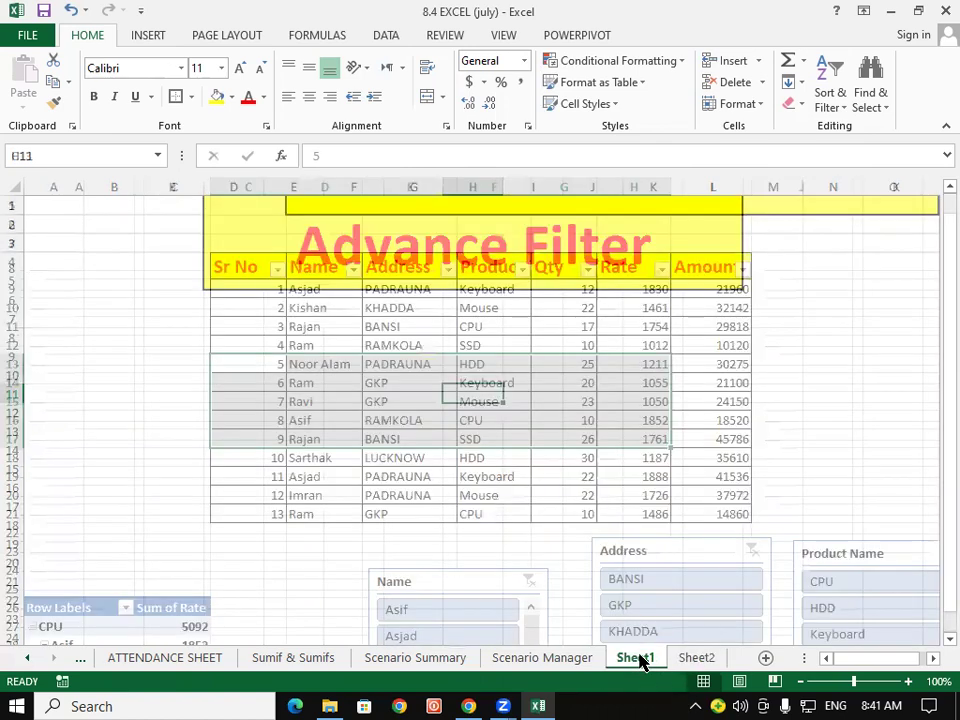
{"action": "left_click", "coordinate": [241, 262]}
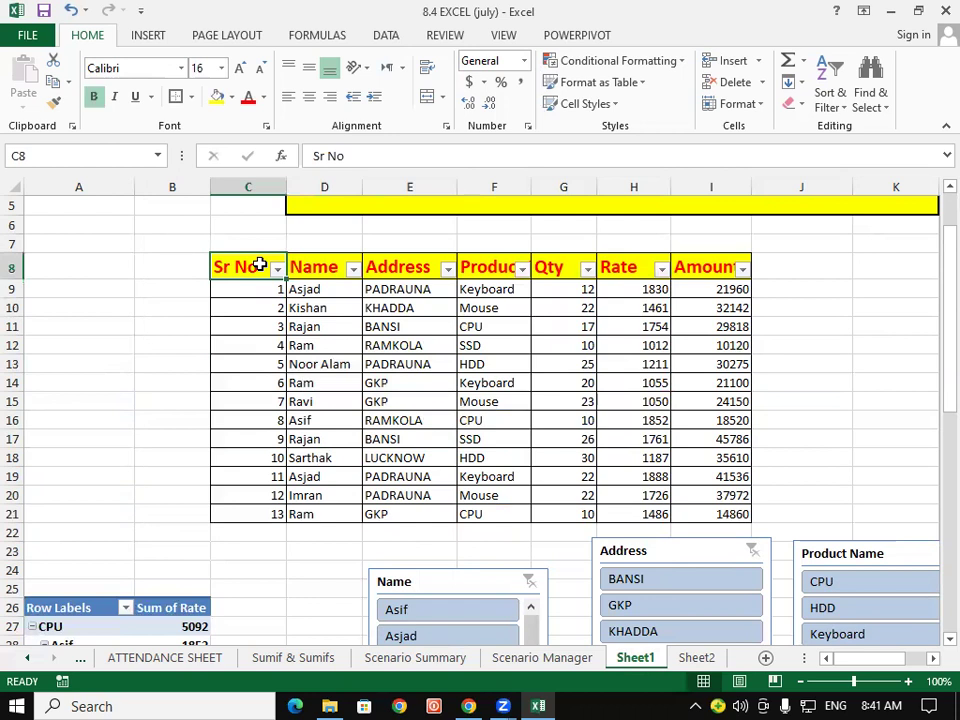
{"action": "left_click_drag", "start_coordinate": [258, 264], "coordinate": [711, 273]}
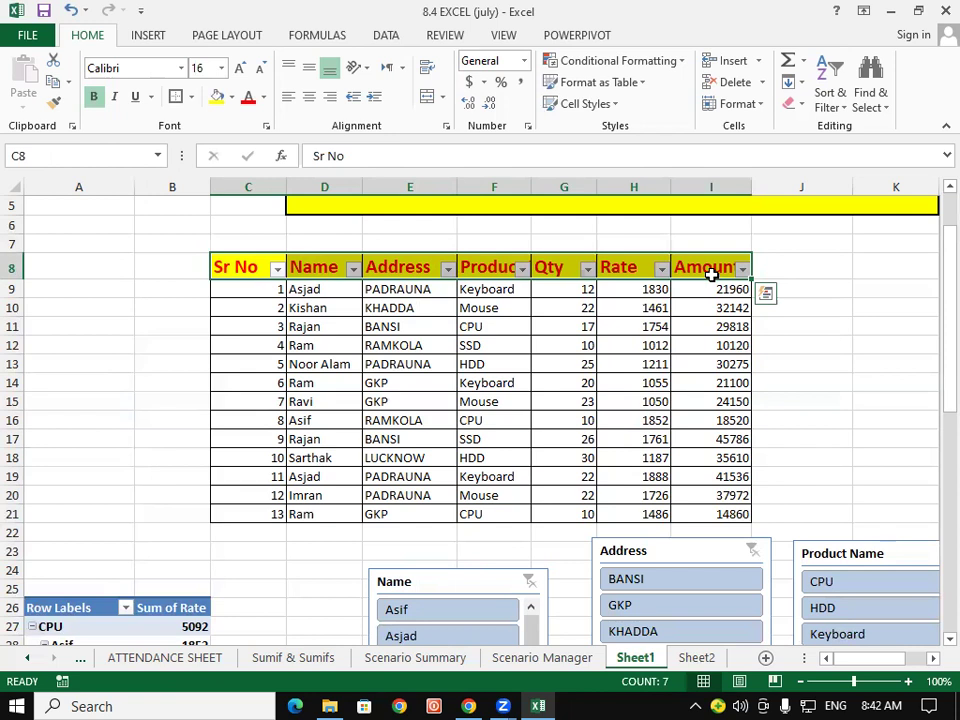
On Sheet2, enter the headings Name and Sale 2010 in D9 and E9.
{"action": "left_click", "coordinate": [697, 657]}
{"action": "left_click", "coordinate": [243, 355]}
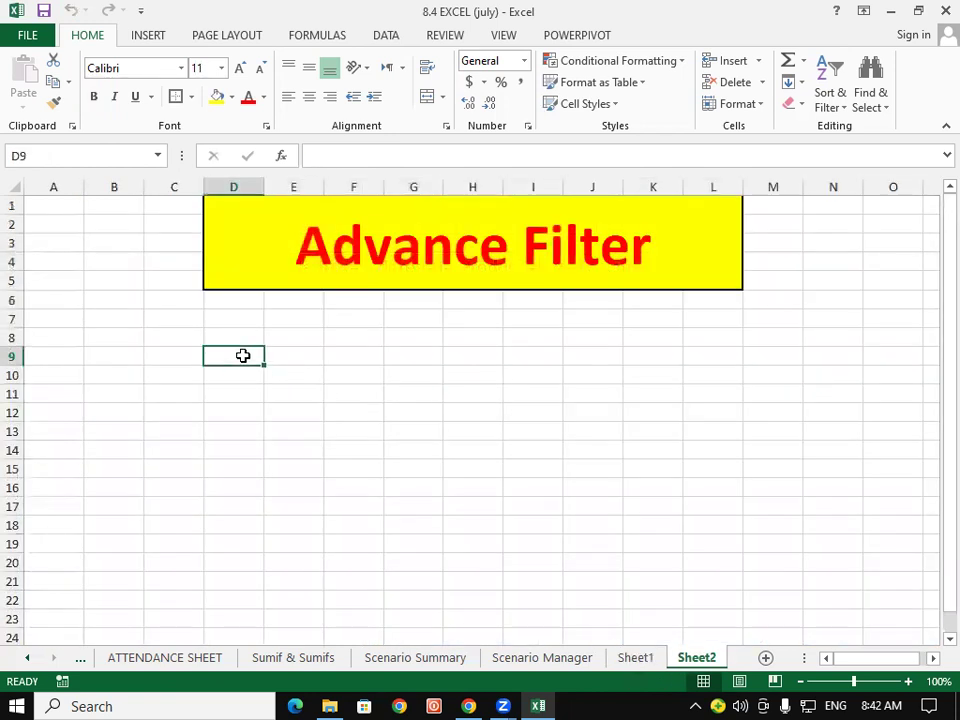
{"action": "type", "text": "Name"}
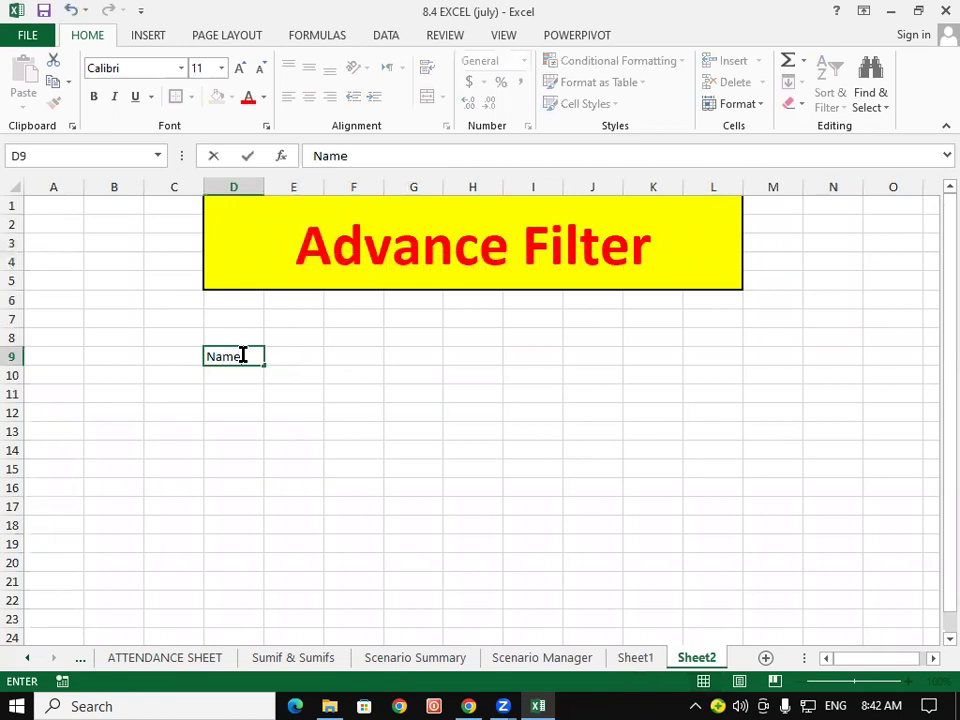
{"action": "left_click", "coordinate": [295, 359]}
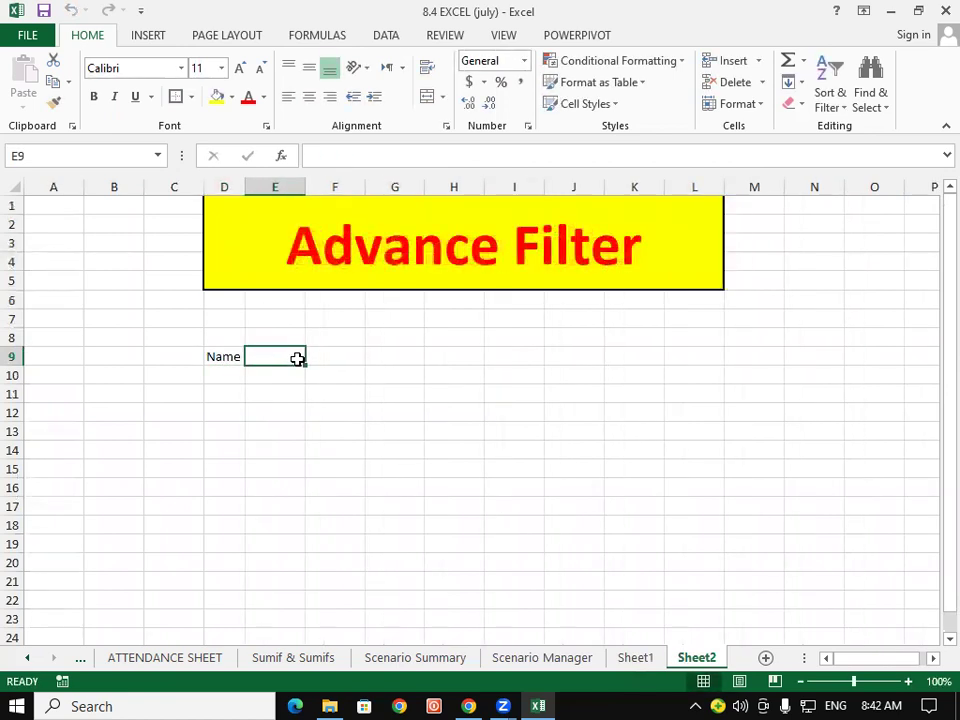
{"action": "type", "text": "Sale 2010"}
{"action": "key", "text": "Tab"}
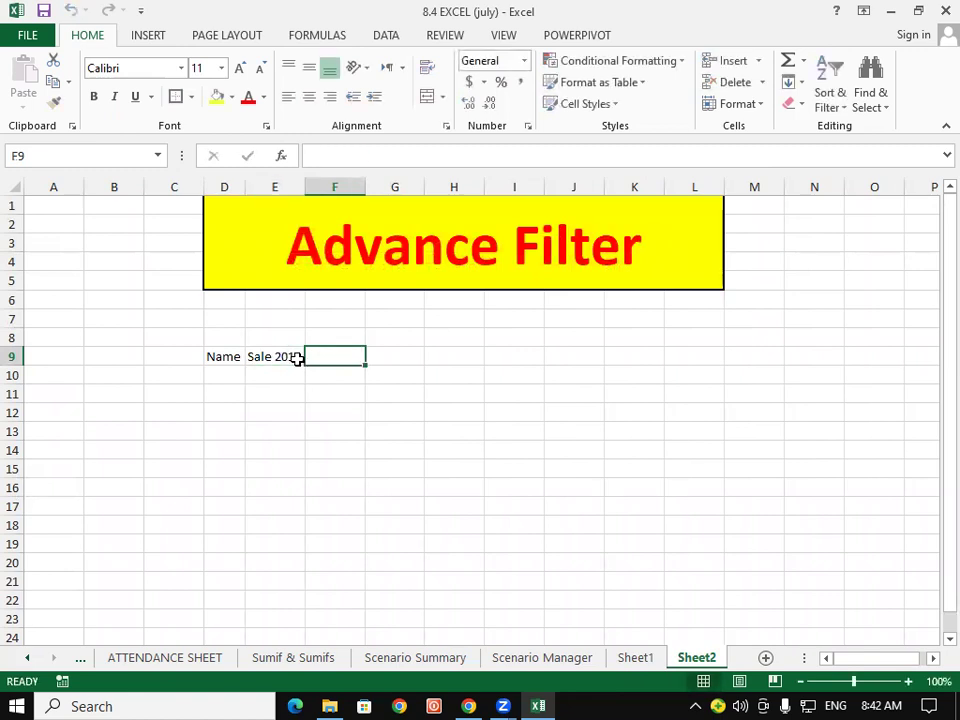
Add the headings Sale 2011, Sale 2012 and Sale 2014 in F9:H9.
{"action": "type", "text": "Sale"}
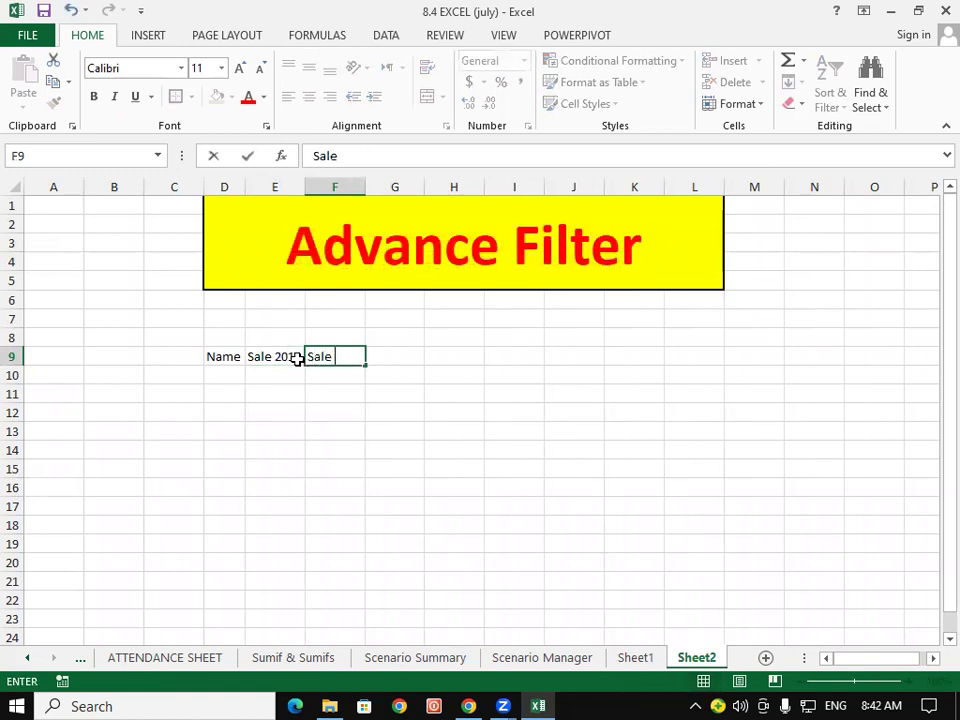
{"action": "type", "text": " 2011"}
{"action": "key", "text": "Tab"}
{"action": "type", "text": "Sale 201"}
{"action": "key", "text": "BackSpace"}
{"action": "type", "text": "012"}
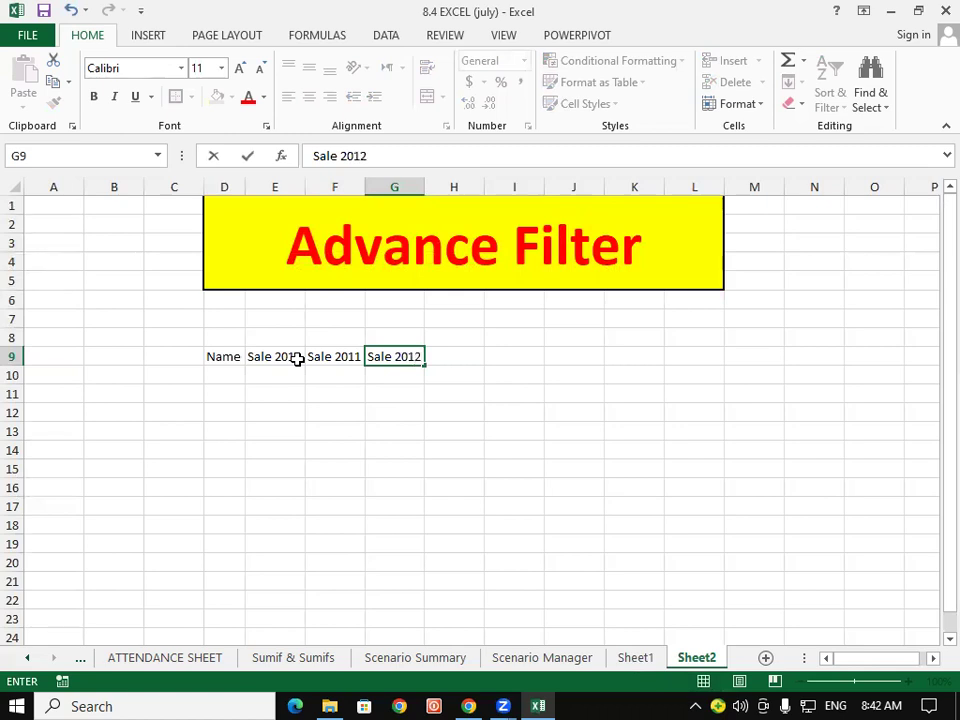
{"action": "key", "text": "Tab"}
{"action": "type", "text": "Sale 2014"}
{"action": "key", "text": "Return"}
{"action": "left_click", "coordinate": [296, 358]}
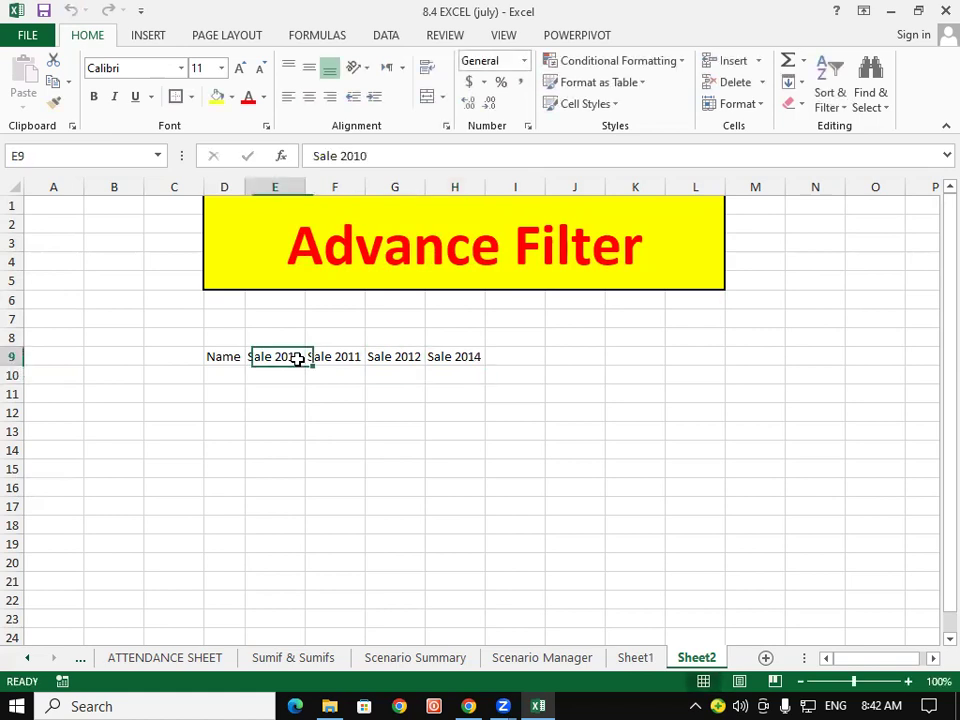
Add an 'Sr no' heading and move the header row into E9:J9.
{"action": "left_click", "coordinate": [177, 350]}
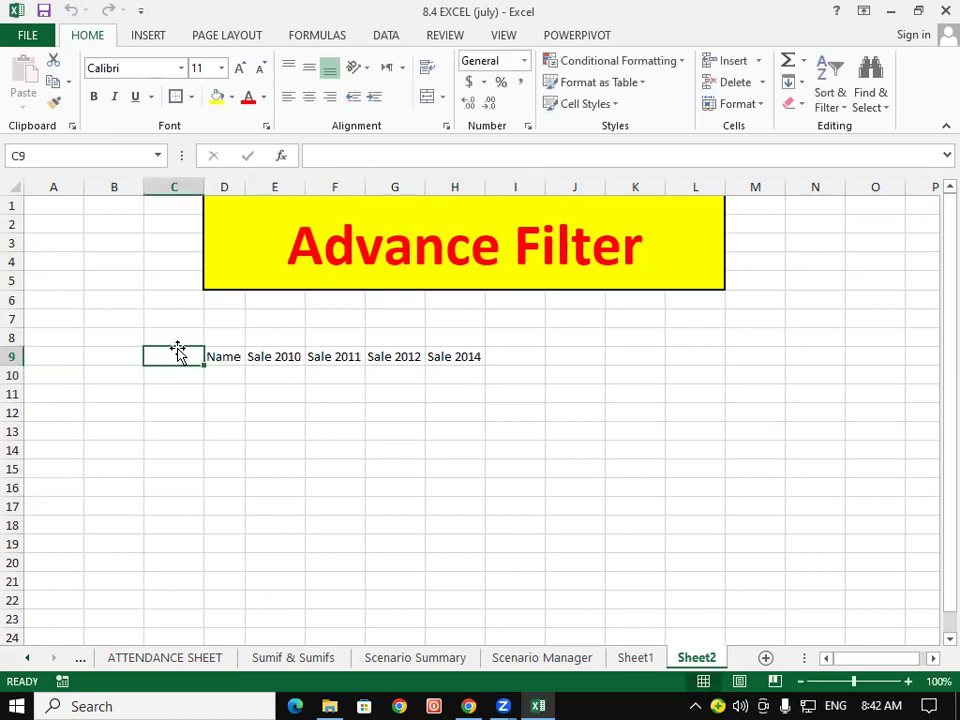
{"action": "type", "text": "Sr n"}
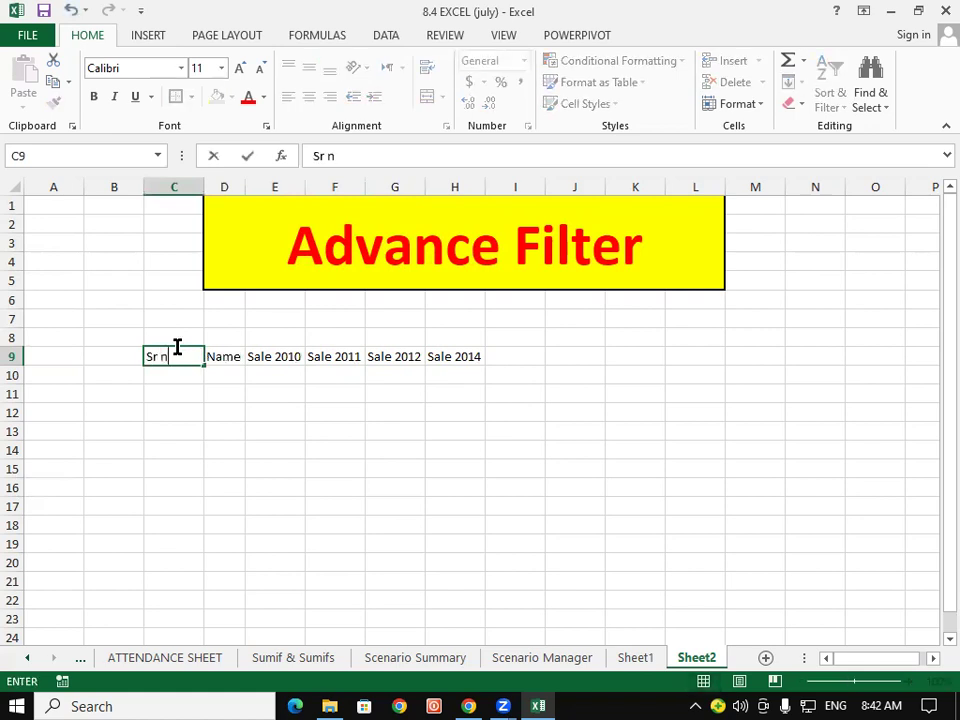
{"action": "type", "text": "o"}
{"action": "key", "text": "Return"}
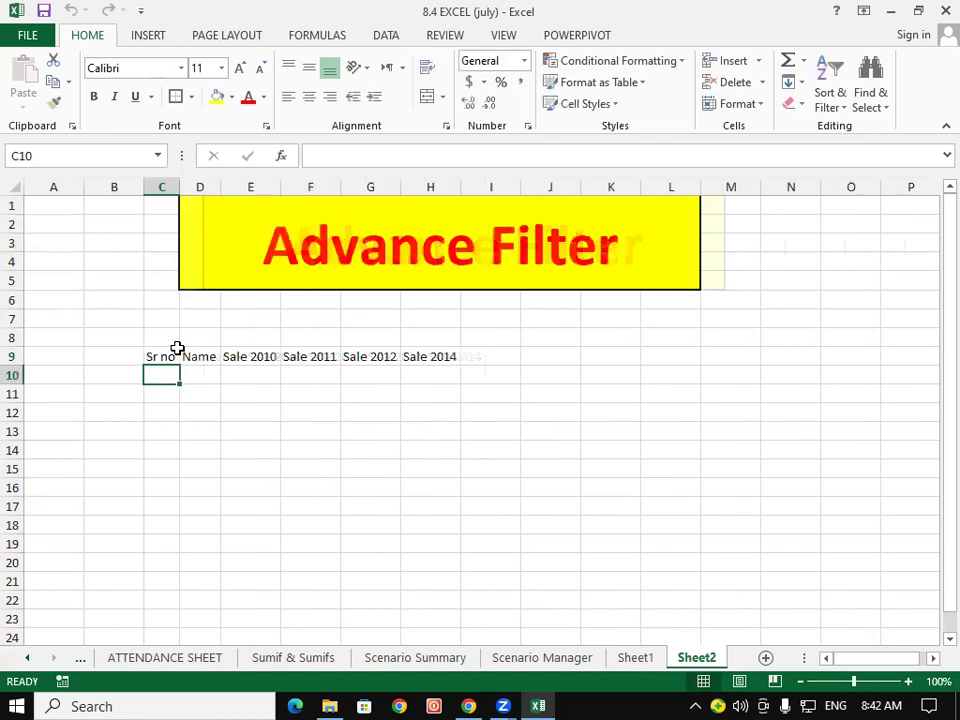
{"action": "mouse_move", "coordinate": [163, 356]}
{"action": "left_mouse_down"}
{"action": "mouse_move", "coordinate": [522, 367]}
{"action": "mouse_move", "coordinate": [506, 375]}
{"action": "left_mouse_up"}
{"action": "left_click", "coordinate": [343, 418]}
{"action": "left_click", "coordinate": [262, 425]}
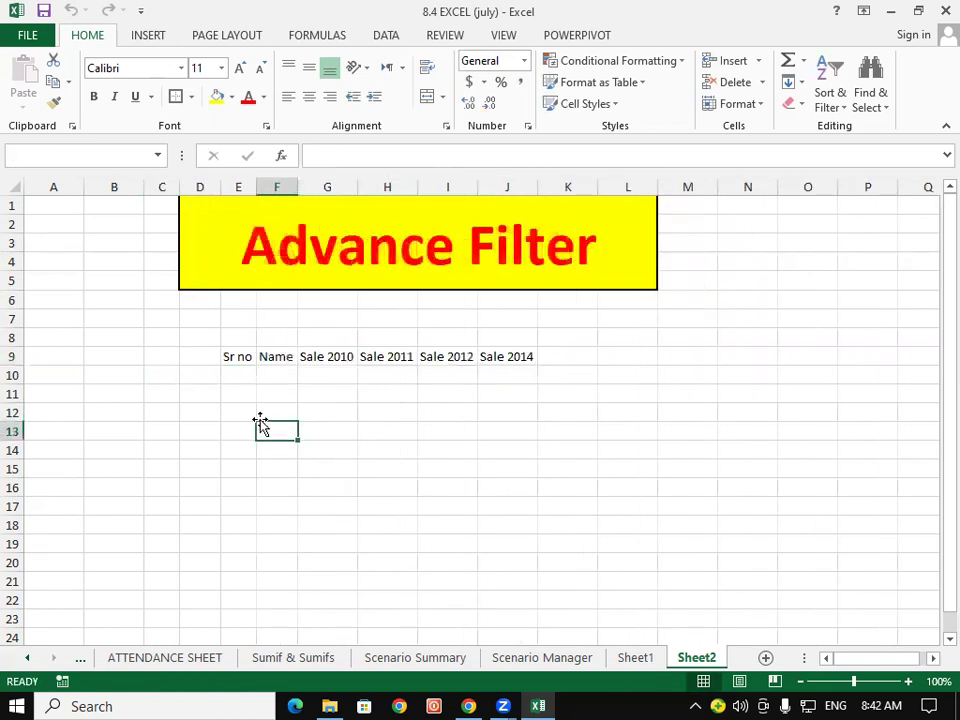
Number the Sr no column 1 to 13 by entering 1 and 2 and filling down.
{"action": "left_click", "coordinate": [233, 369]}
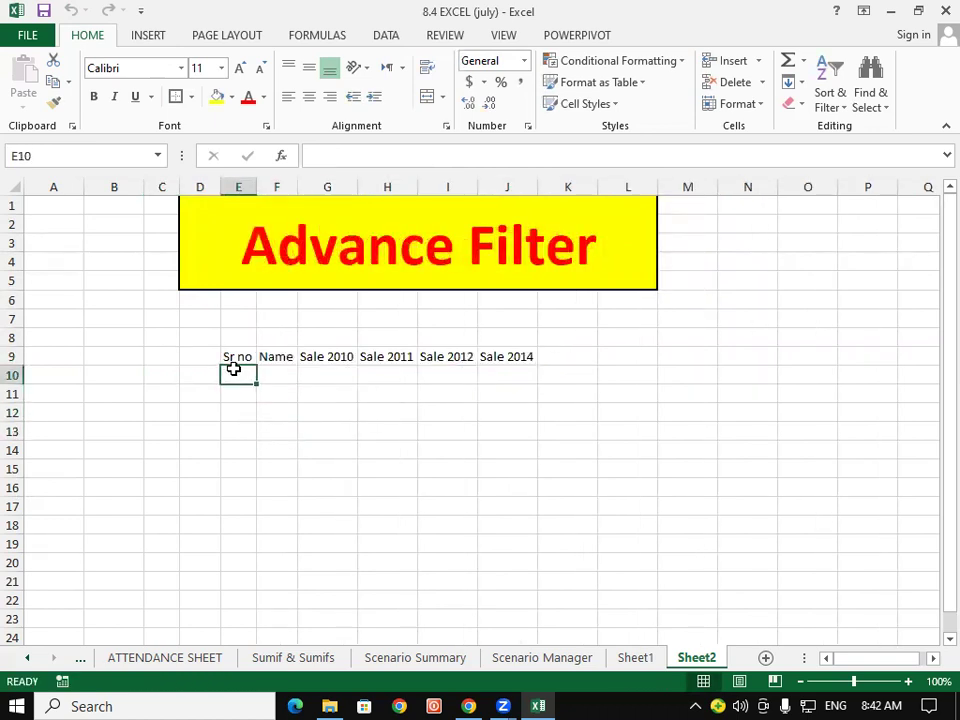
{"action": "type", "text": "1"}
{"action": "key", "text": "Return"}
{"action": "type", "text": "2"}
{"action": "key", "text": "Return"}
{"action": "mouse_move", "coordinate": [233, 372]}
{"action": "left_mouse_down"}
{"action": "mouse_move", "coordinate": [253, 400]}
{"action": "mouse_move", "coordinate": [254, 606]}
{"action": "left_mouse_up"}
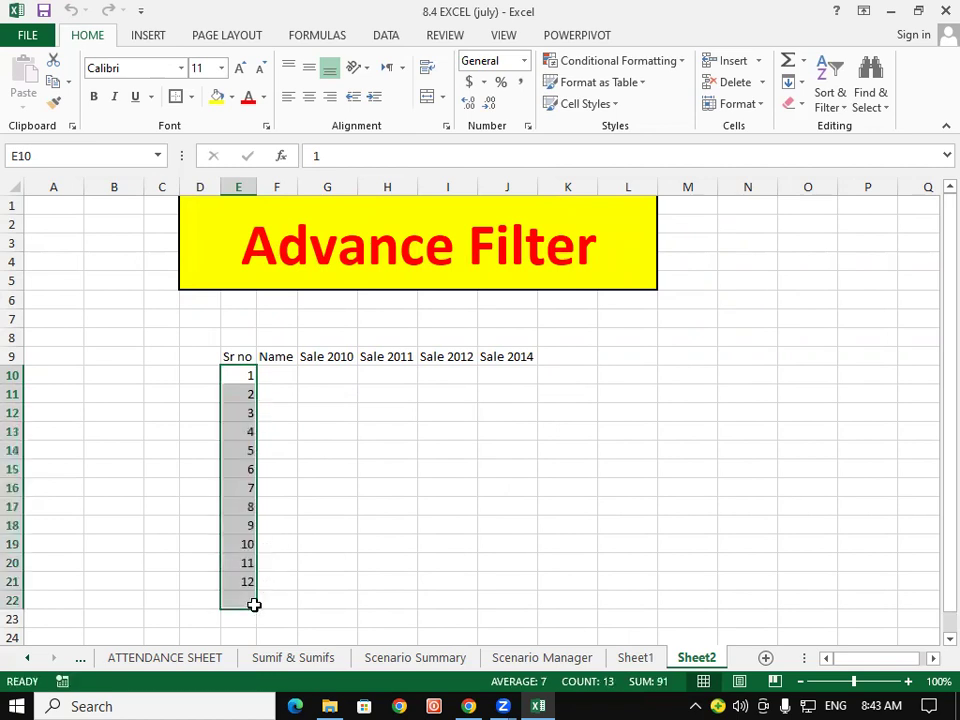
{"action": "left_click", "coordinate": [276, 358]}
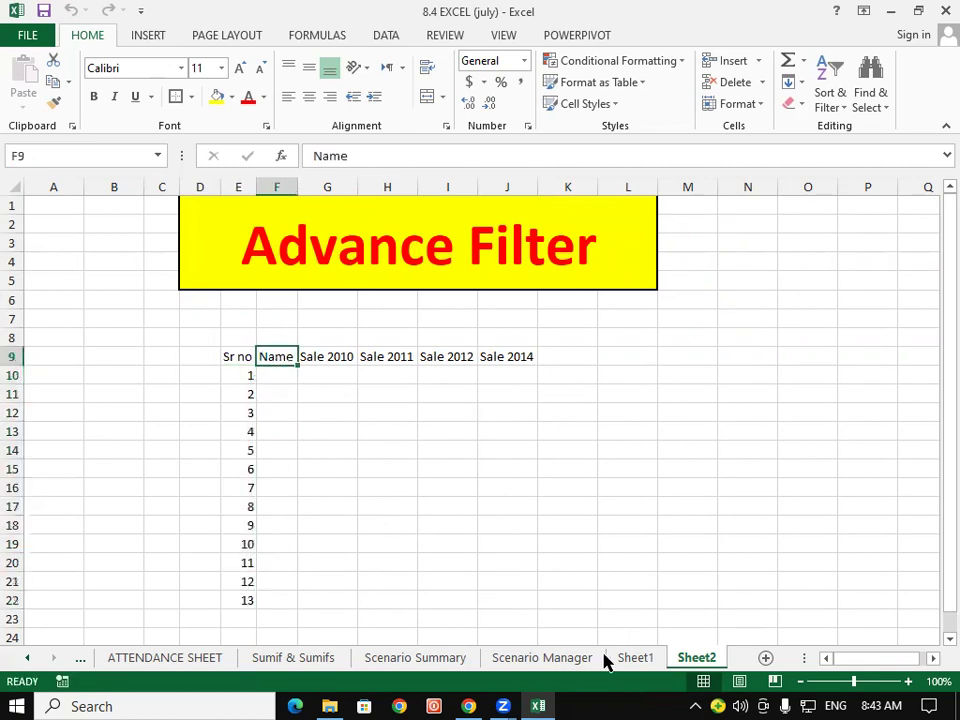
{"action": "left_click", "coordinate": [618, 658]}
Copy the 13 names from Sheet1's Name column into Sheet2 starting at F10.
{"action": "left_click", "coordinate": [320, 291]}
{"action": "left_click_drag", "start_coordinate": [320, 291], "coordinate": [327, 510]}
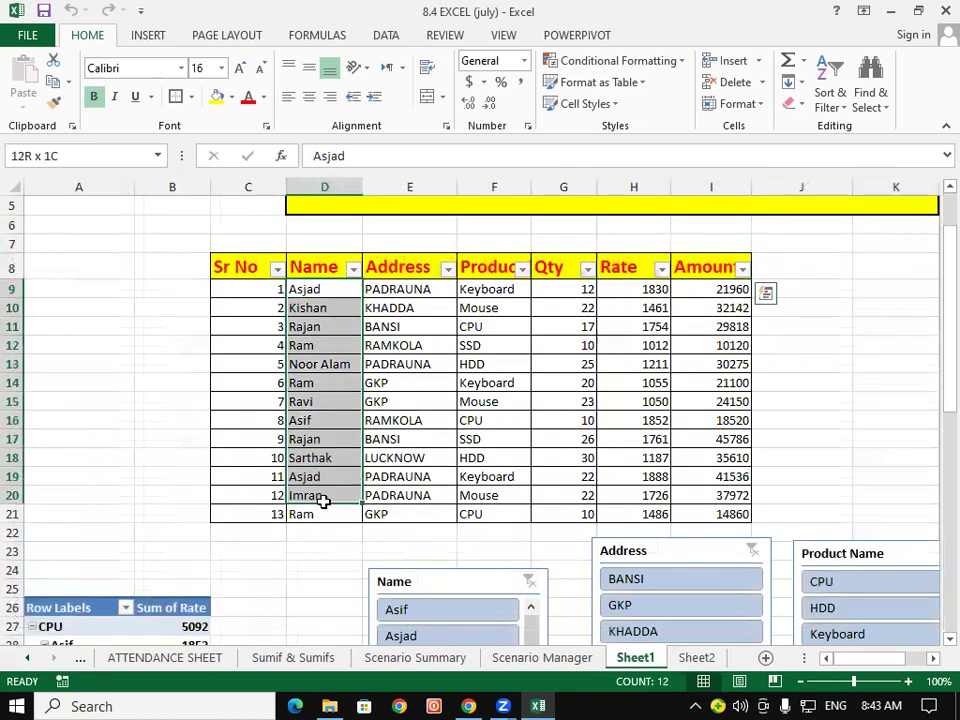
{"action": "key", "text": "ctrl+c"}
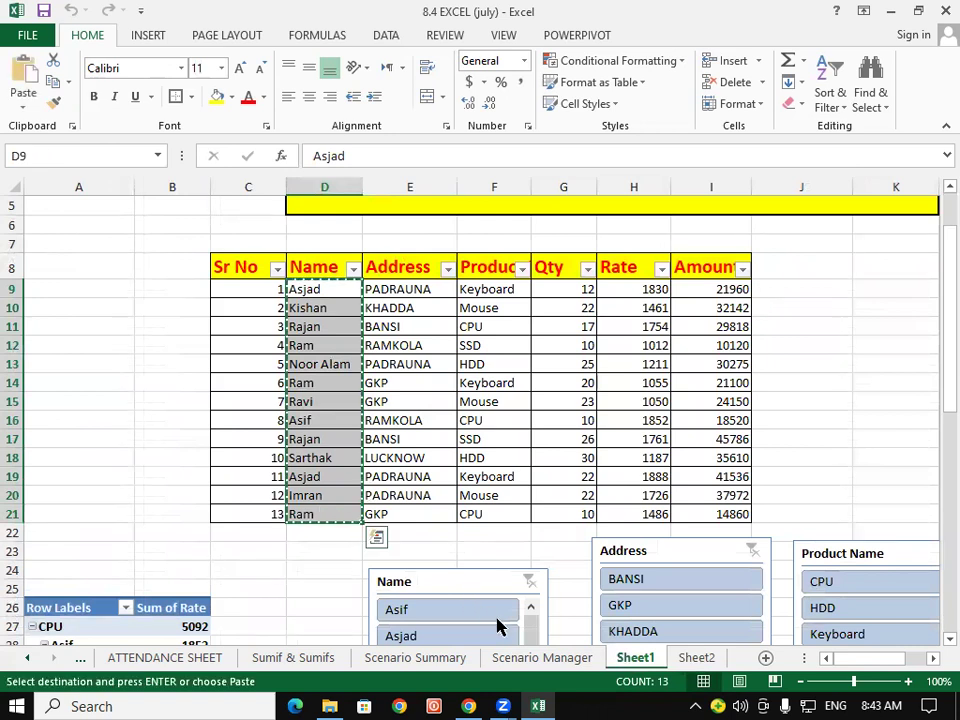
{"action": "left_click", "coordinate": [690, 660]}
{"action": "left_click", "coordinate": [284, 376]}
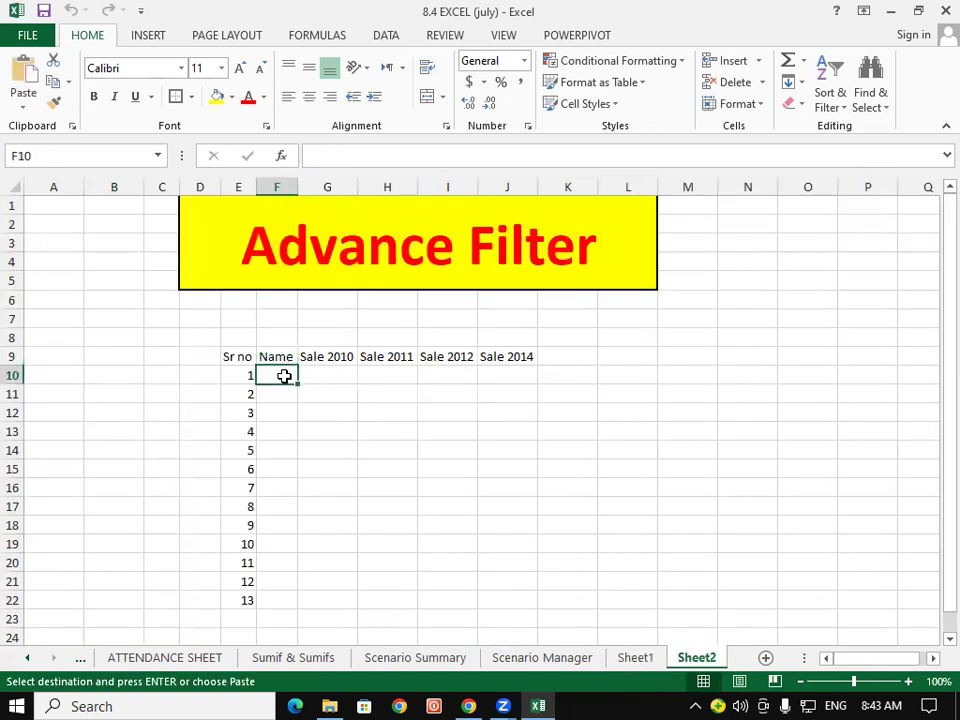
{"action": "key", "text": "ctrl+v"}
{"action": "left_click", "coordinate": [424, 380]}
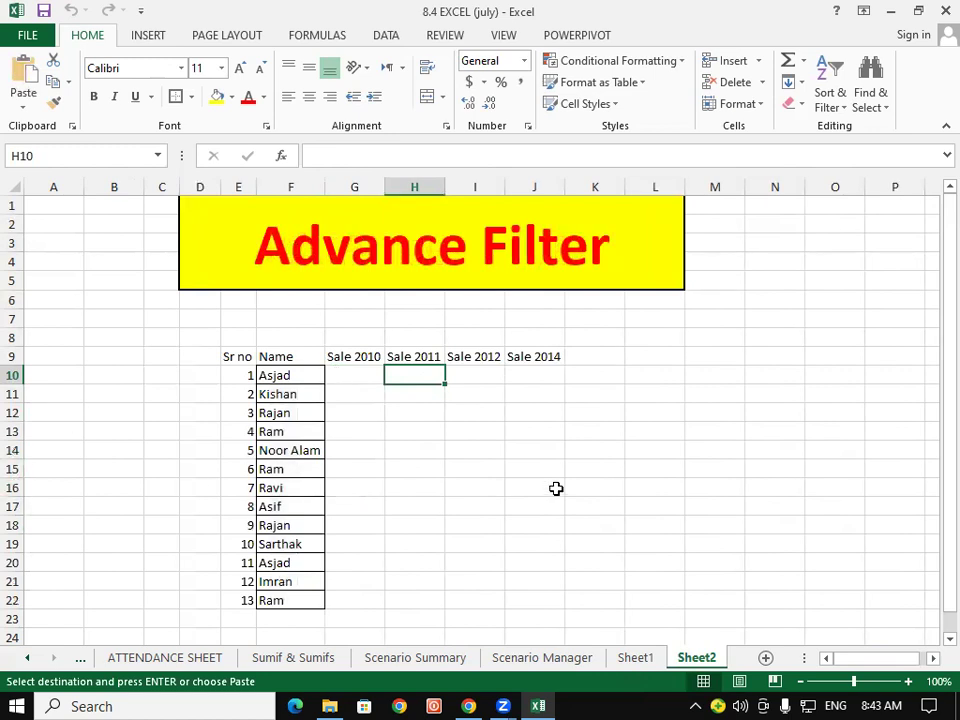
Select the first cell under Sale 2010, Sale 2011, Sale 2012 and Sale 2014 in turn.
{"action": "left_click", "coordinate": [367, 375]}
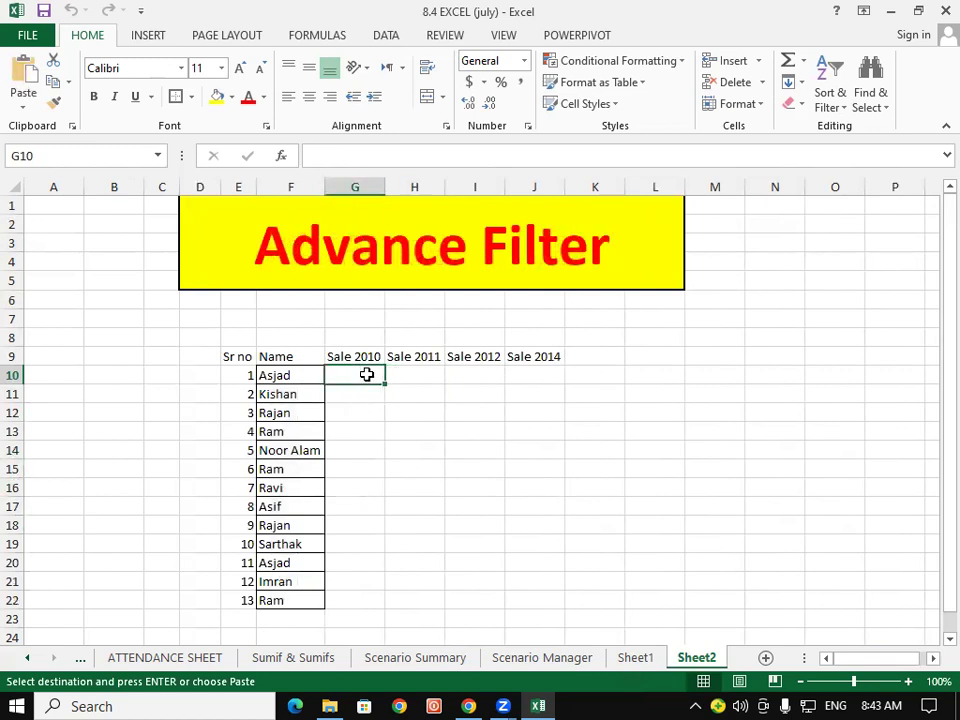
{"action": "left_click", "coordinate": [413, 372]}
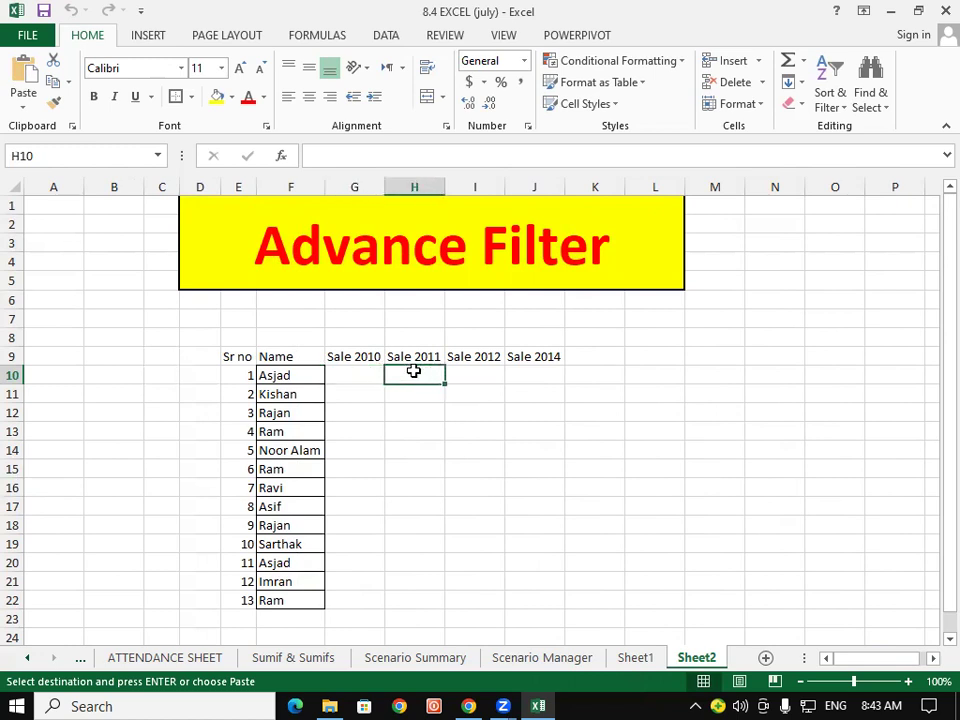
{"action": "left_click", "coordinate": [476, 372]}
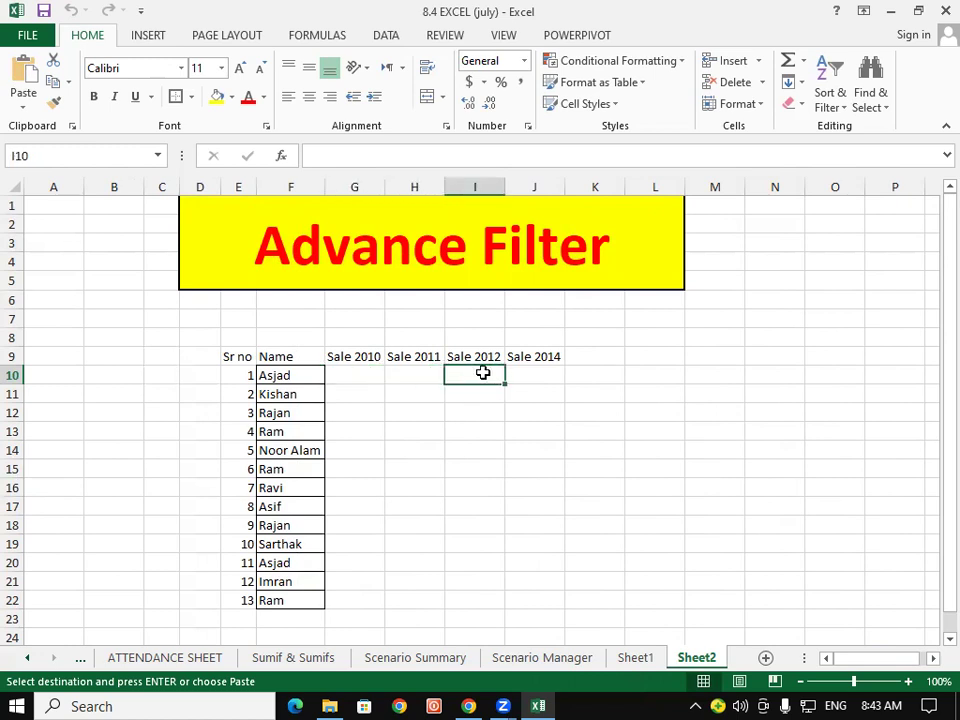
{"action": "left_click", "coordinate": [549, 372]}
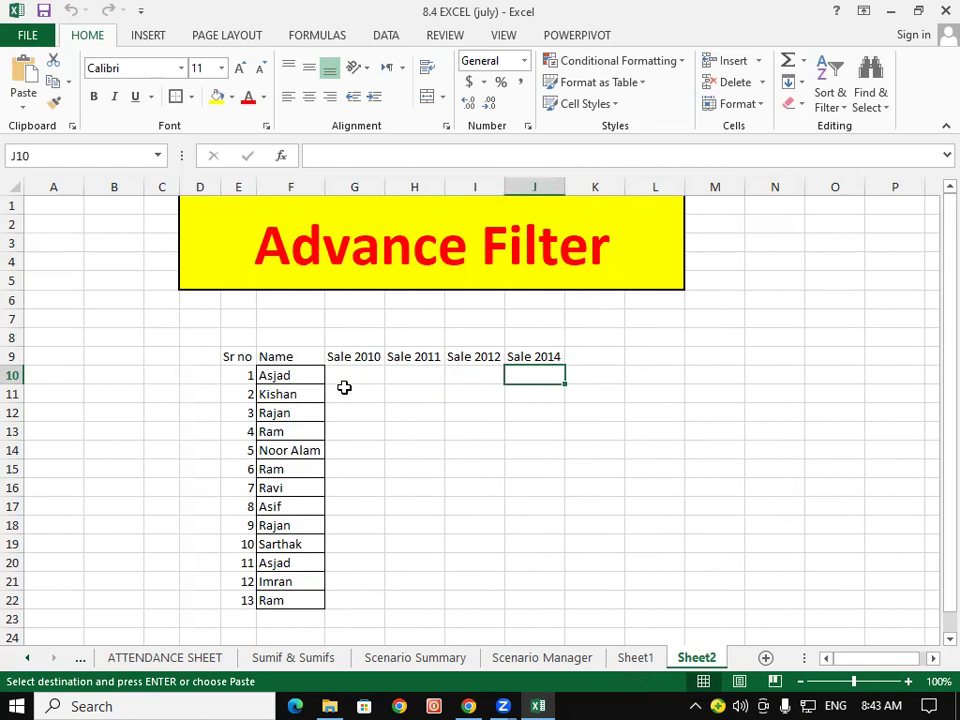
Apply All Borders to the Sheet2 table range E9:J22.
{"action": "left_click_drag", "start_coordinate": [246, 361], "coordinate": [553, 602]}
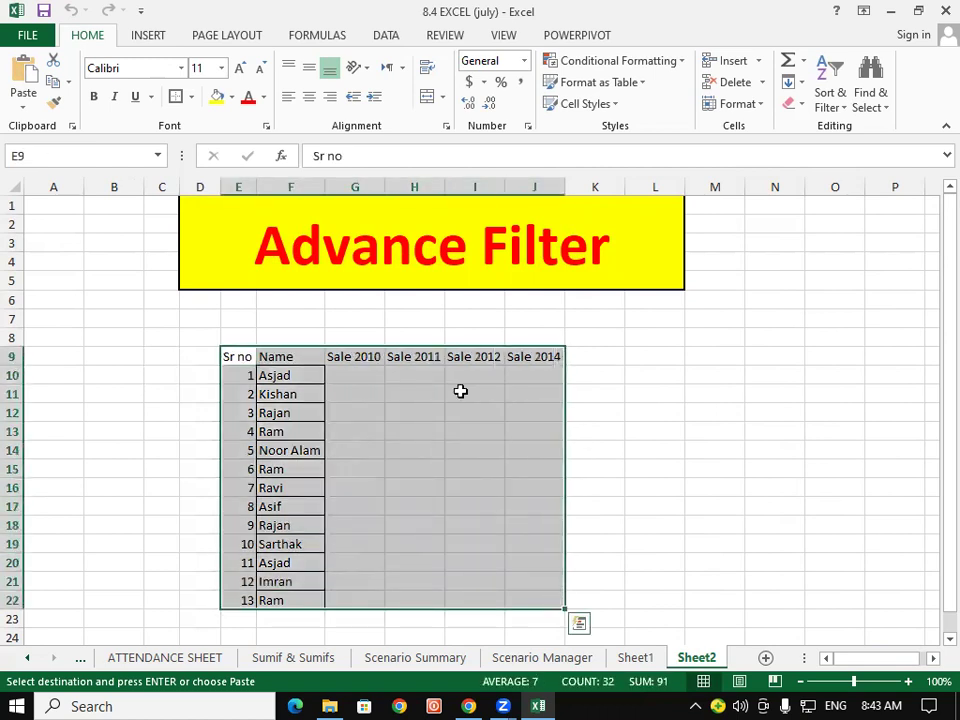
{"action": "left_click", "coordinate": [191, 97]}
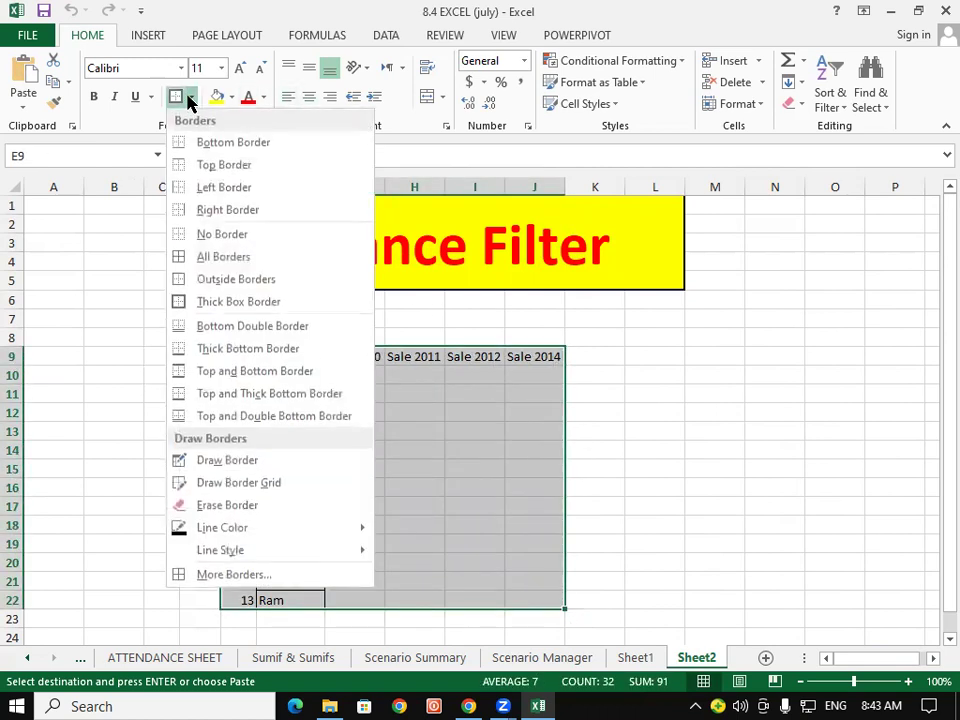
{"action": "left_click", "coordinate": [214, 257]}
{"action": "left_click", "coordinate": [433, 507]}
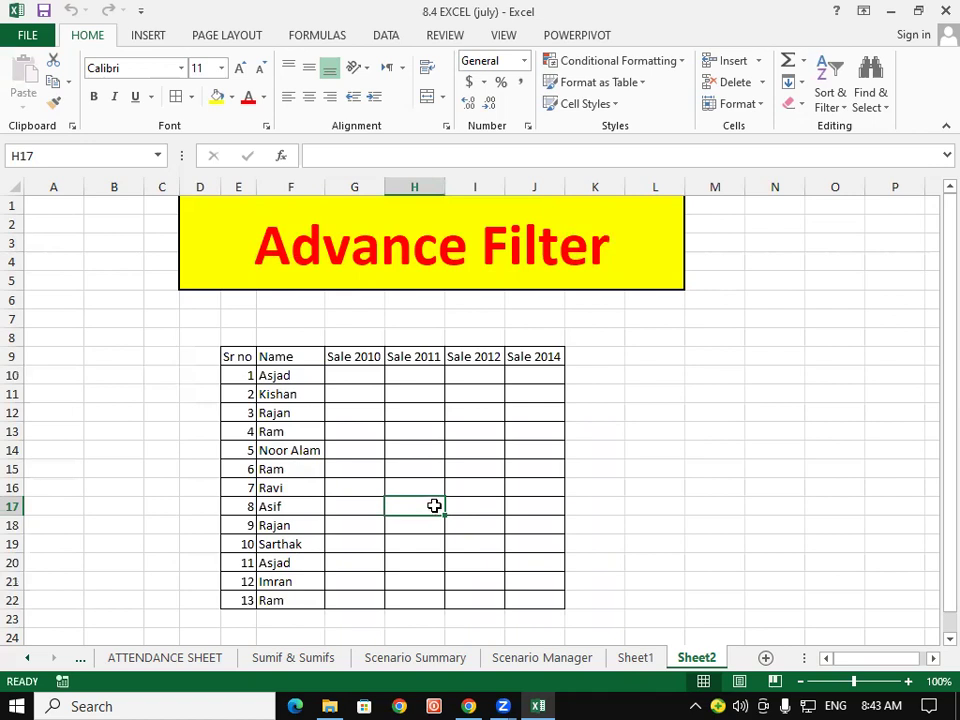
{"action": "left_click", "coordinate": [352, 385]}
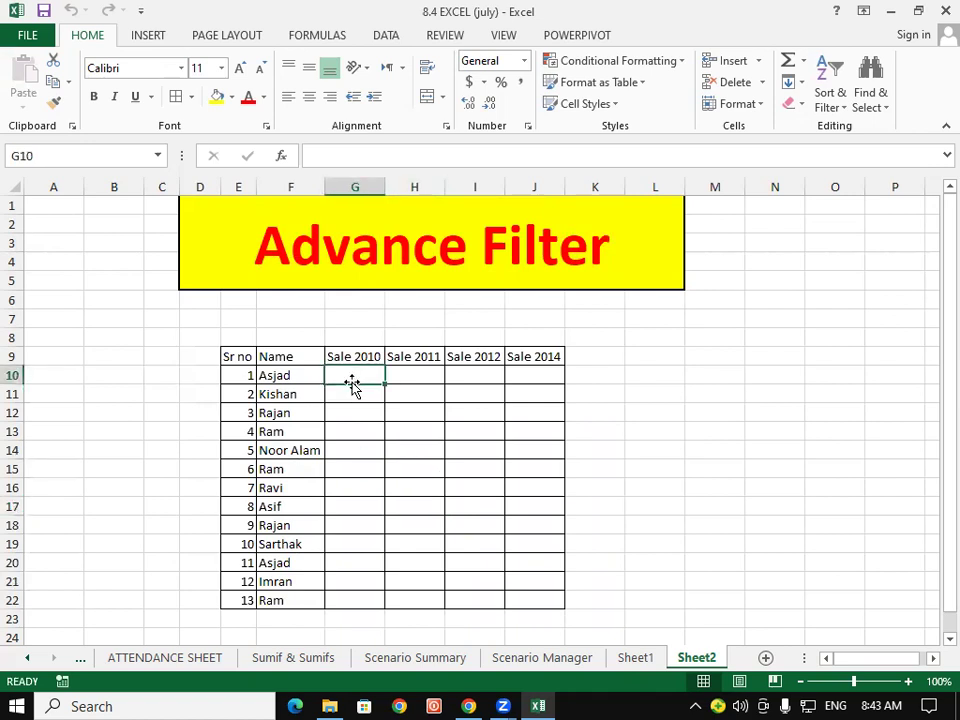
{"action": "type", "text": "=Ran"}
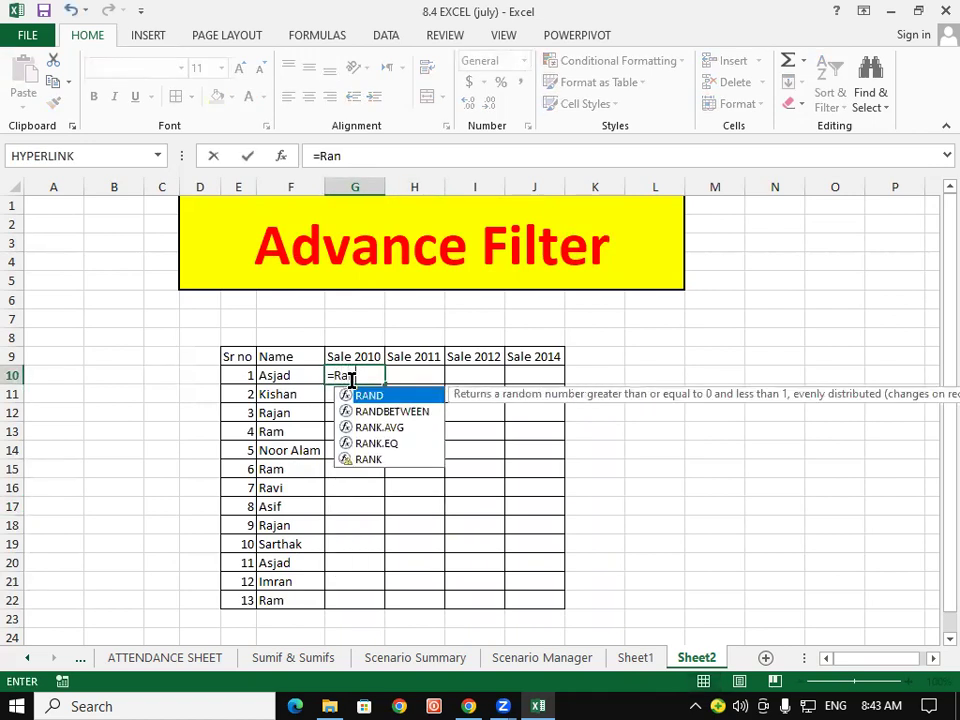
{"action": "type", "text": "d"}
{"action": "key", "text": "Down"}
{"action": "key", "text": "Tab"}
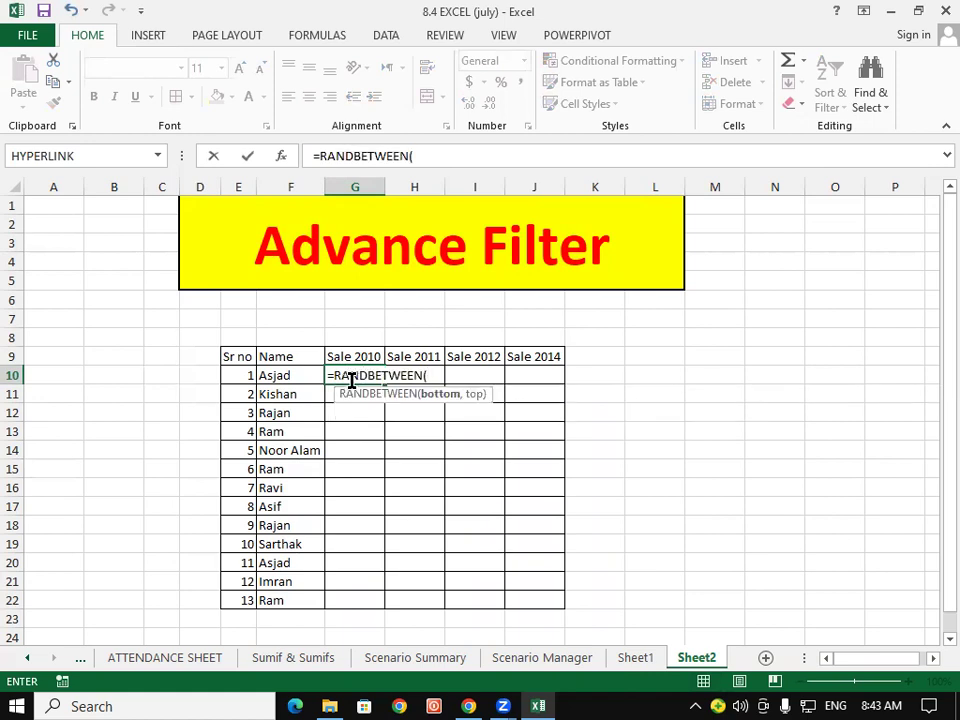
{"action": "type", "text": "10000,"}
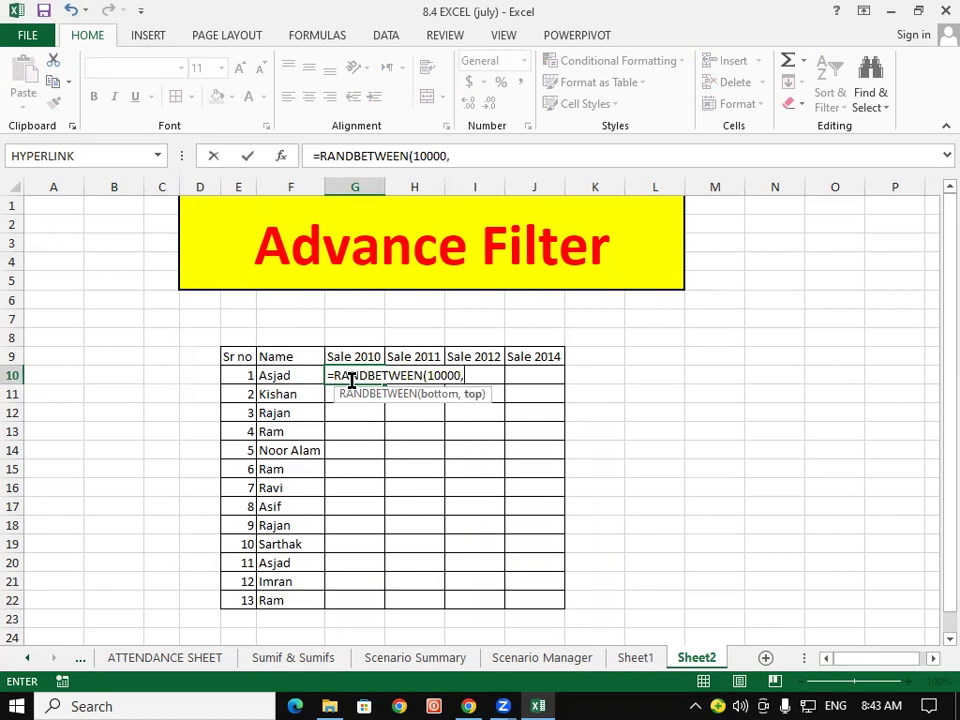
{"action": "type", "text": "30000"}
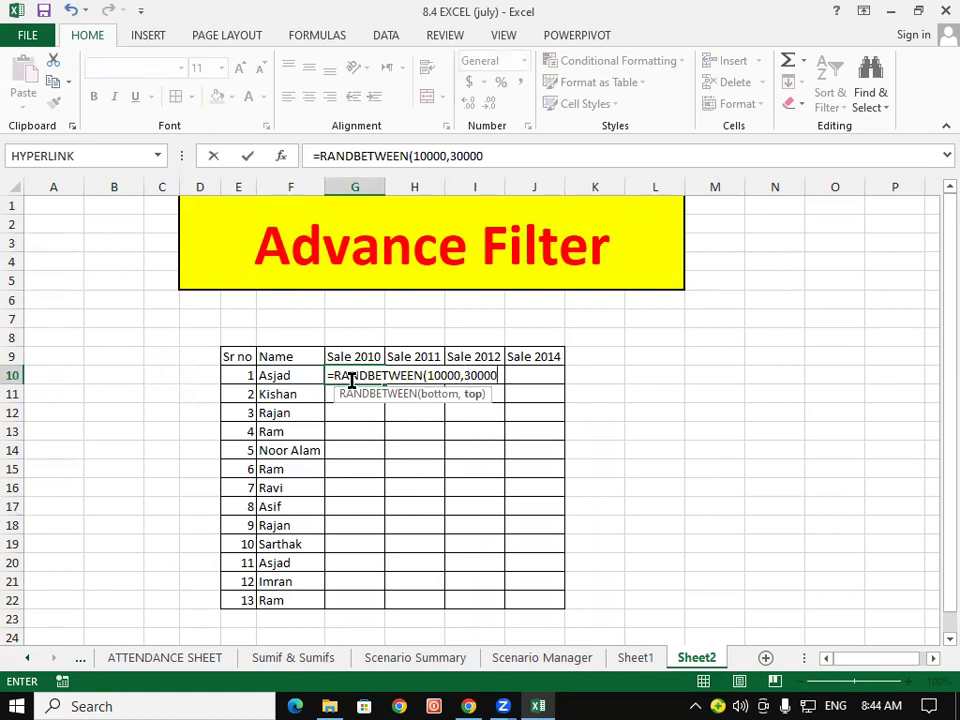
{"action": "type", "text": ")"}
{"action": "key", "text": "Return"}
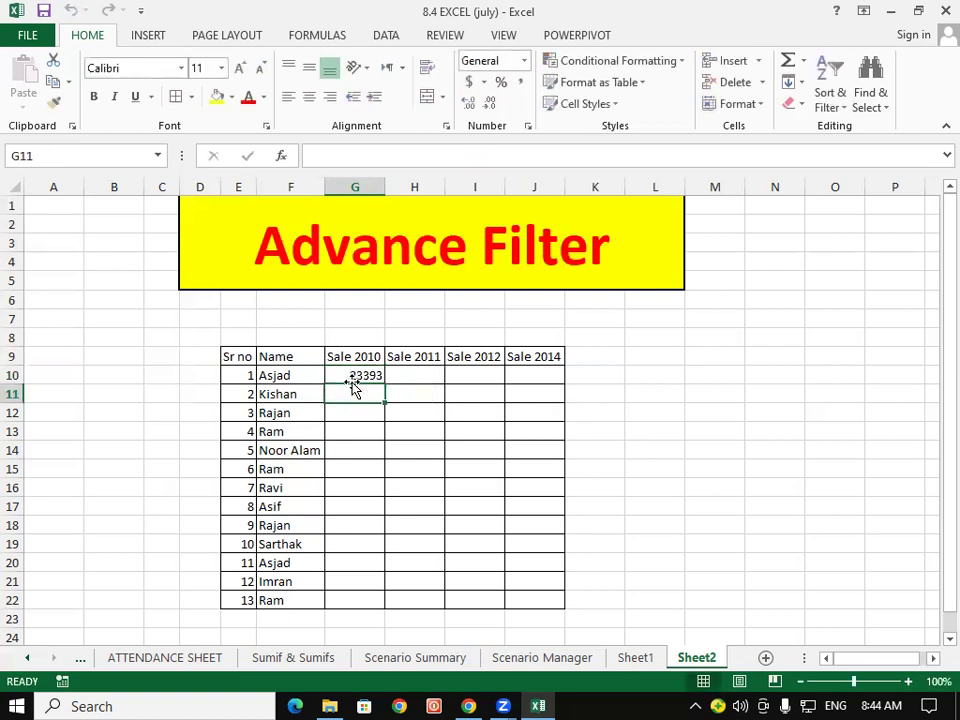
{"action": "left_click", "coordinate": [378, 378]}
{"action": "mouse_move", "coordinate": [382, 382]}
{"action": "left_mouse_down"}
{"action": "mouse_move", "coordinate": [386, 609]}
{"action": "mouse_move", "coordinate": [574, 598]}
{"action": "left_mouse_up"}
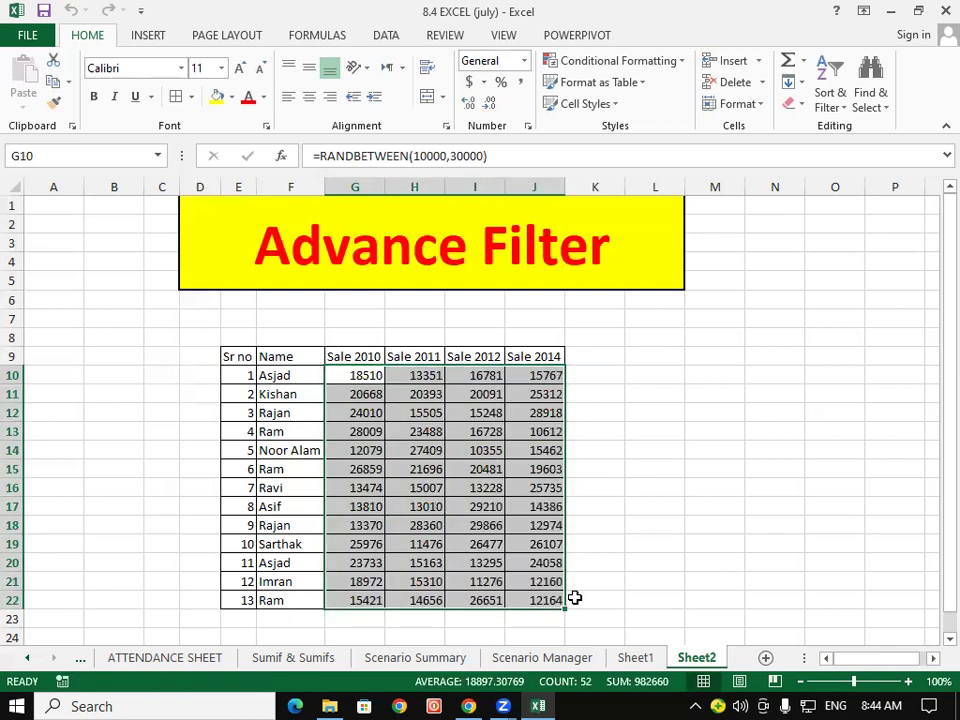
{"action": "key", "text": "Delete"}
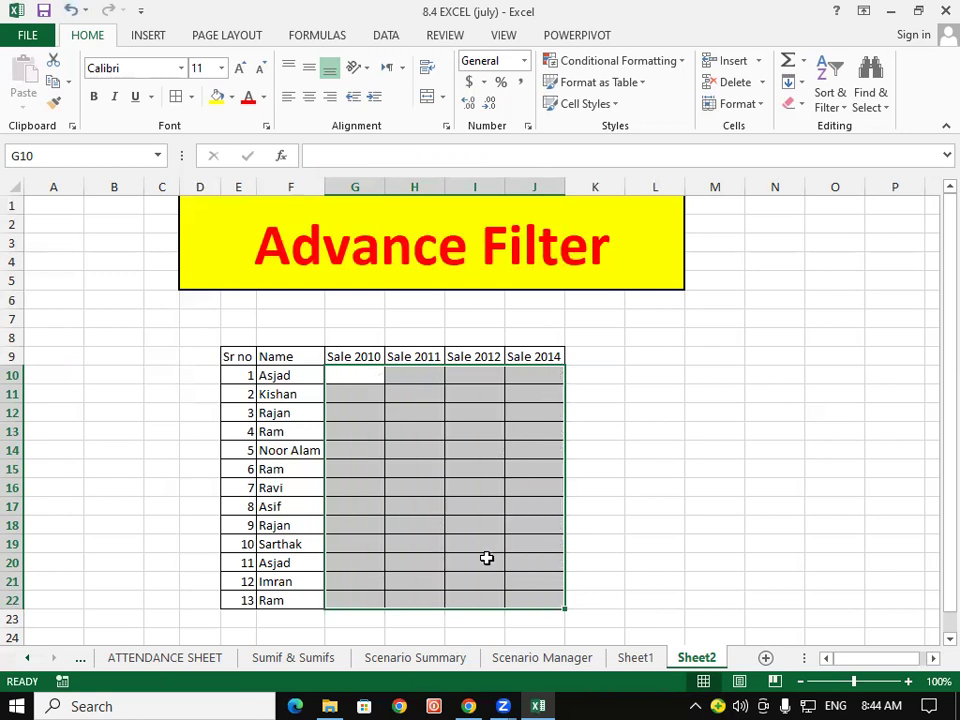
{"action": "left_click", "coordinate": [486, 560]}
{"action": "left_click", "coordinate": [341, 362]}
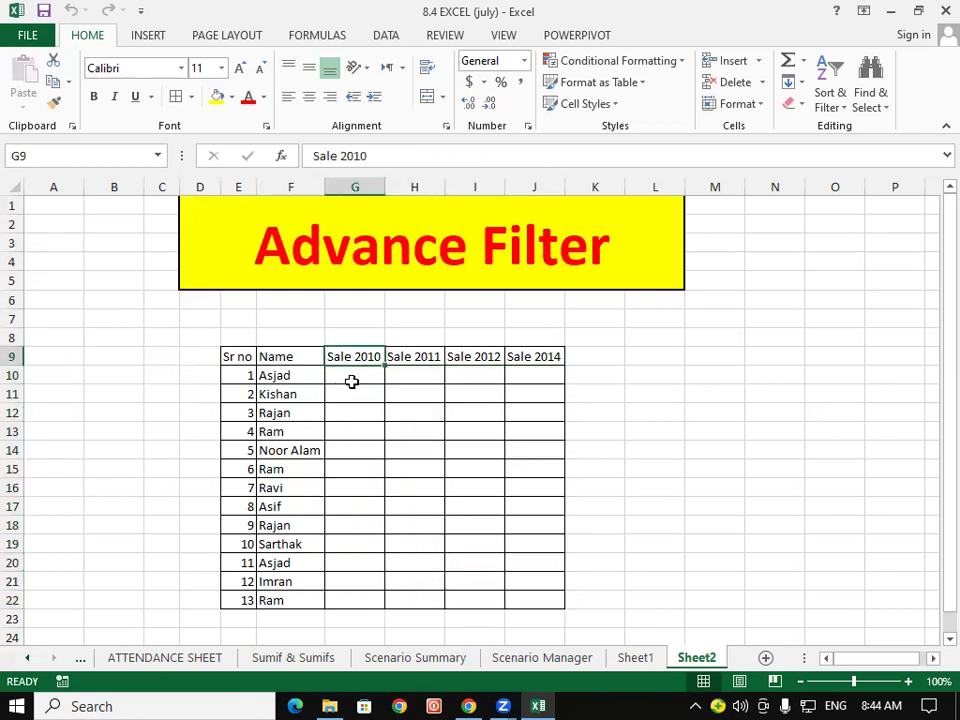
{"action": "left_click", "coordinate": [355, 377]}
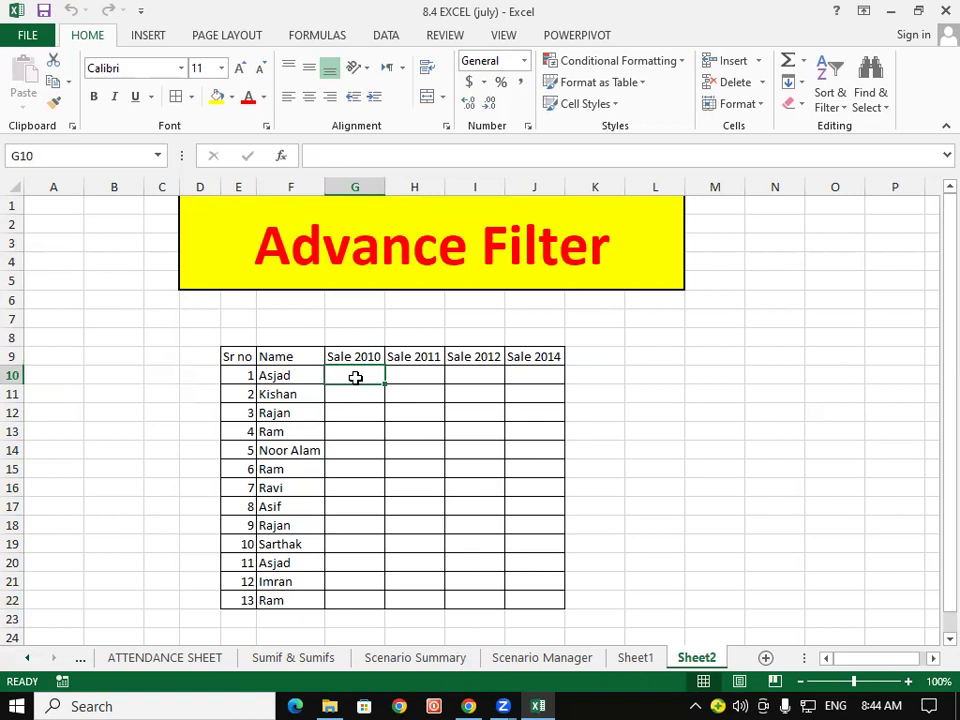
{"action": "mouse_move", "coordinate": [351, 379]}
{"action": "left_mouse_down"}
{"action": "mouse_move", "coordinate": [415, 427]}
{"action": "mouse_move", "coordinate": [544, 605]}
{"action": "left_mouse_up"}
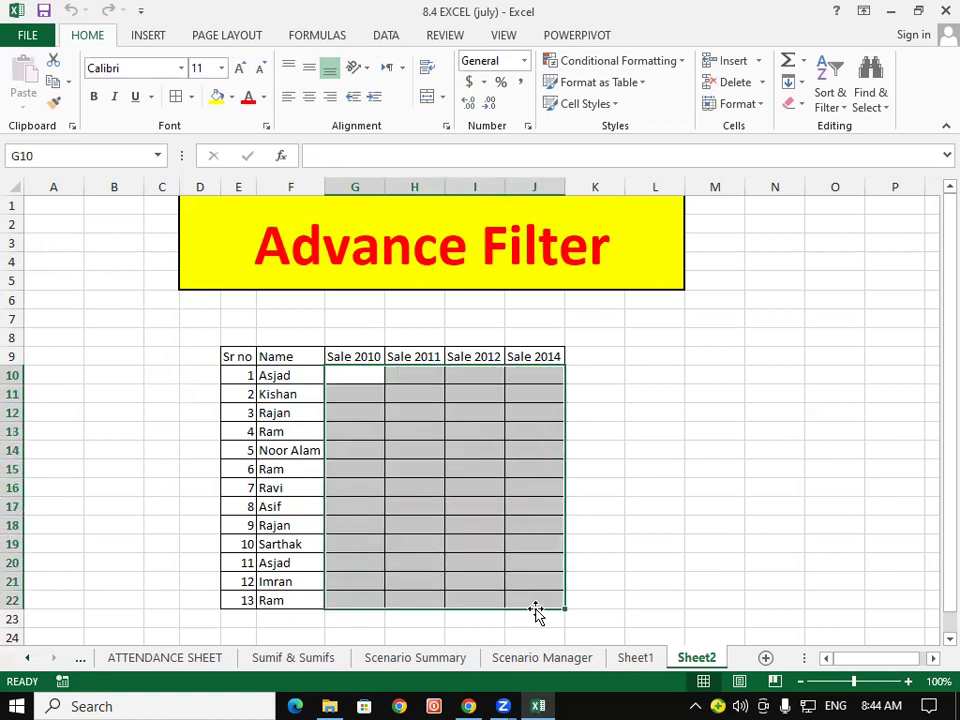
{"action": "left_click", "coordinate": [536, 606]}
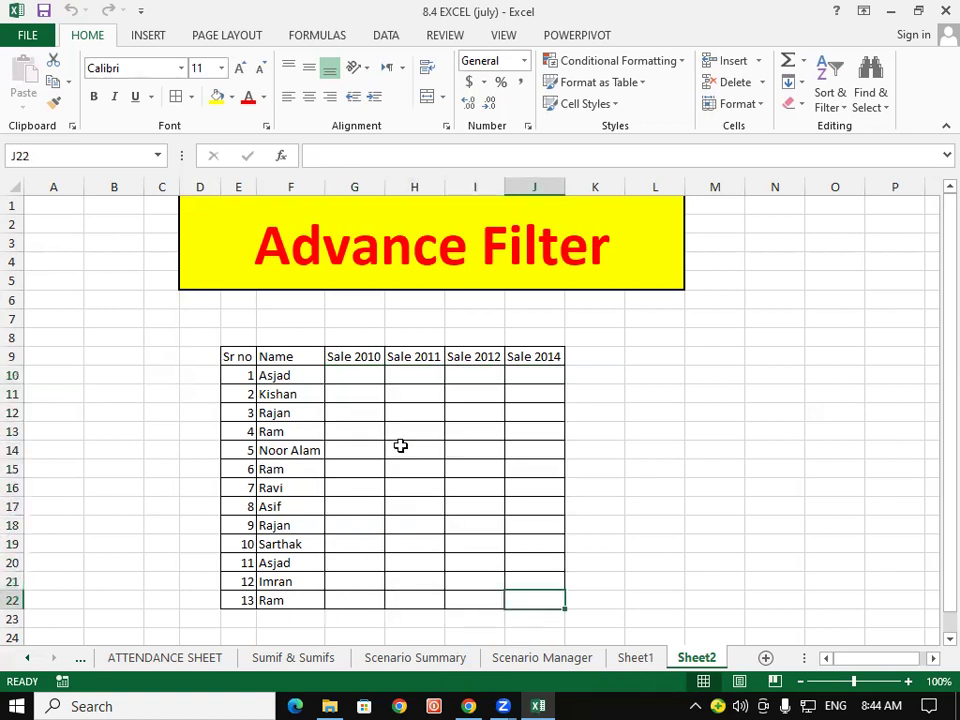
{"action": "left_click", "coordinate": [352, 380]}
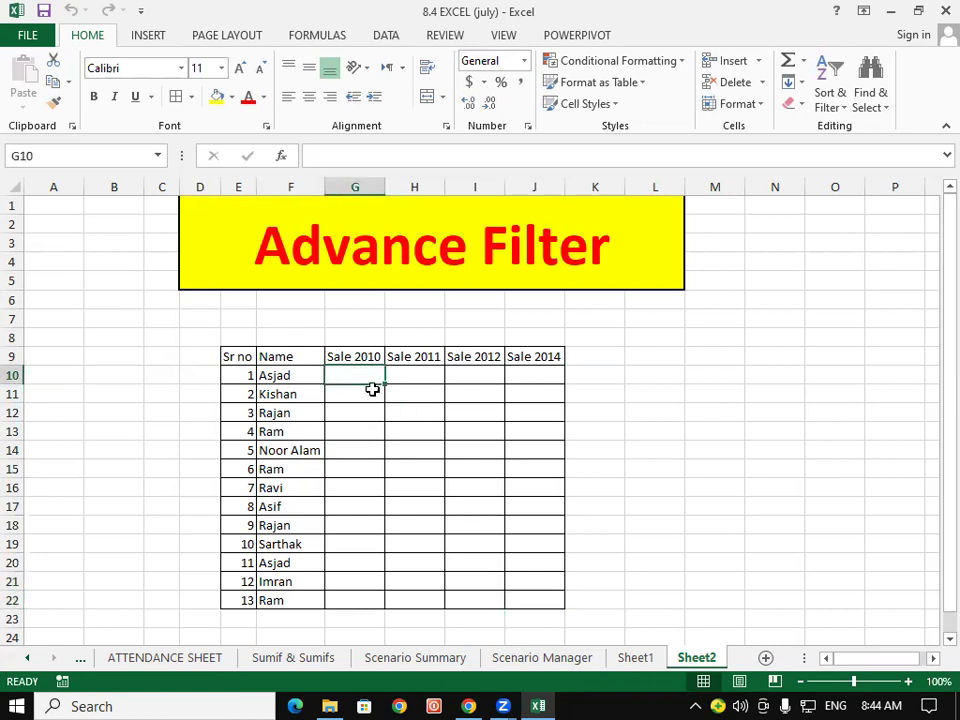
{"action": "type", "text": "=ran"}
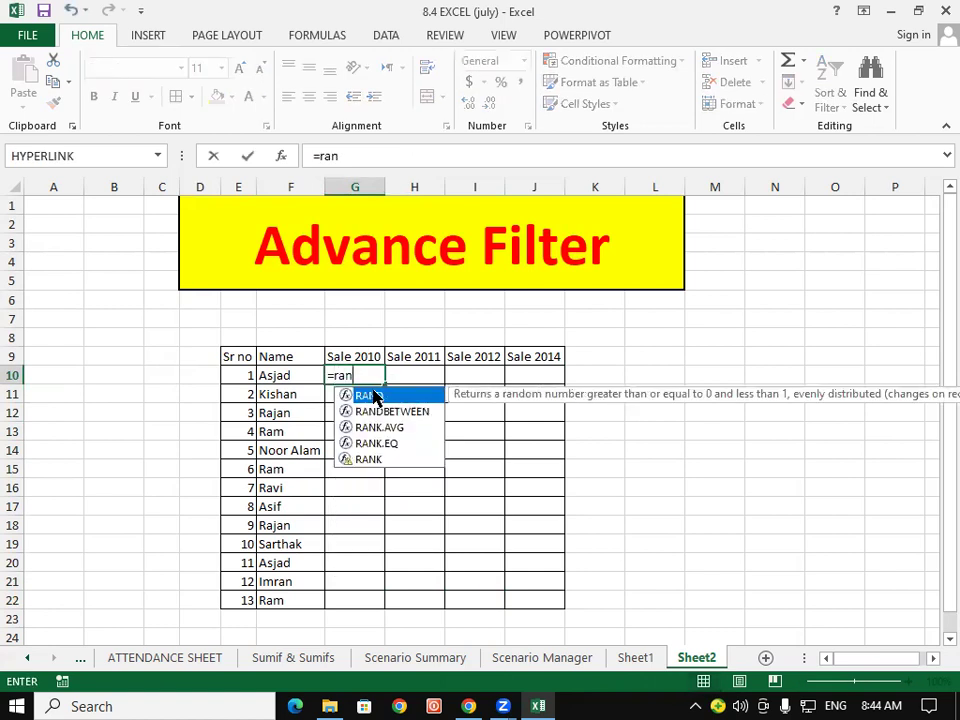
{"action": "type", "text": "db"}
{"action": "double_click", "coordinate": [375, 397]}
{"action": "type", "text": "10000,30000"}
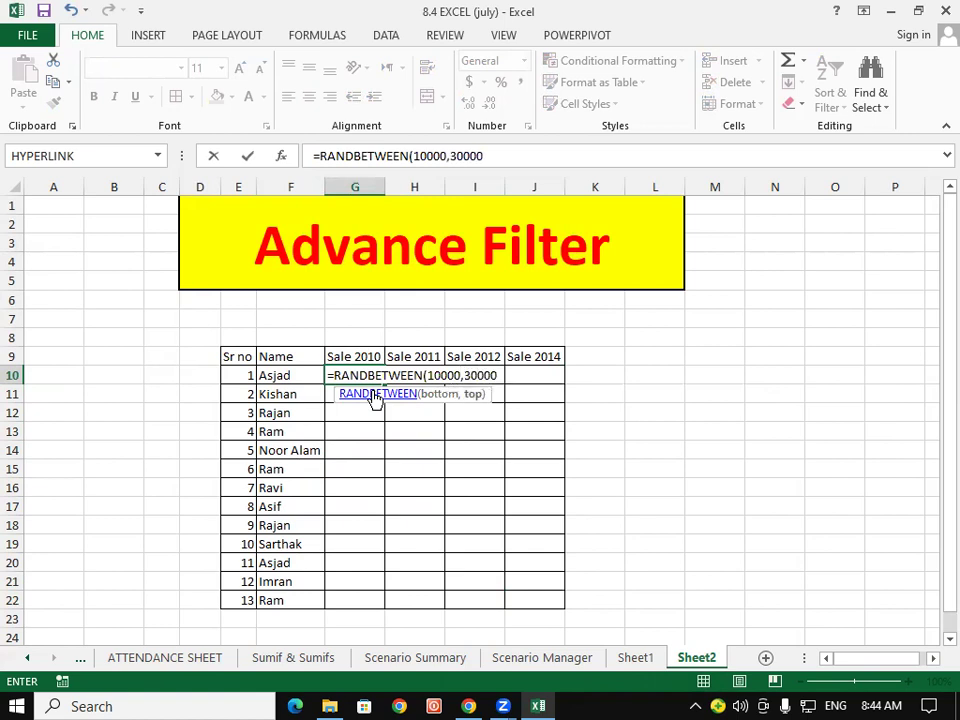
{"action": "type", "text": ")"}
{"action": "key", "text": "Return"}
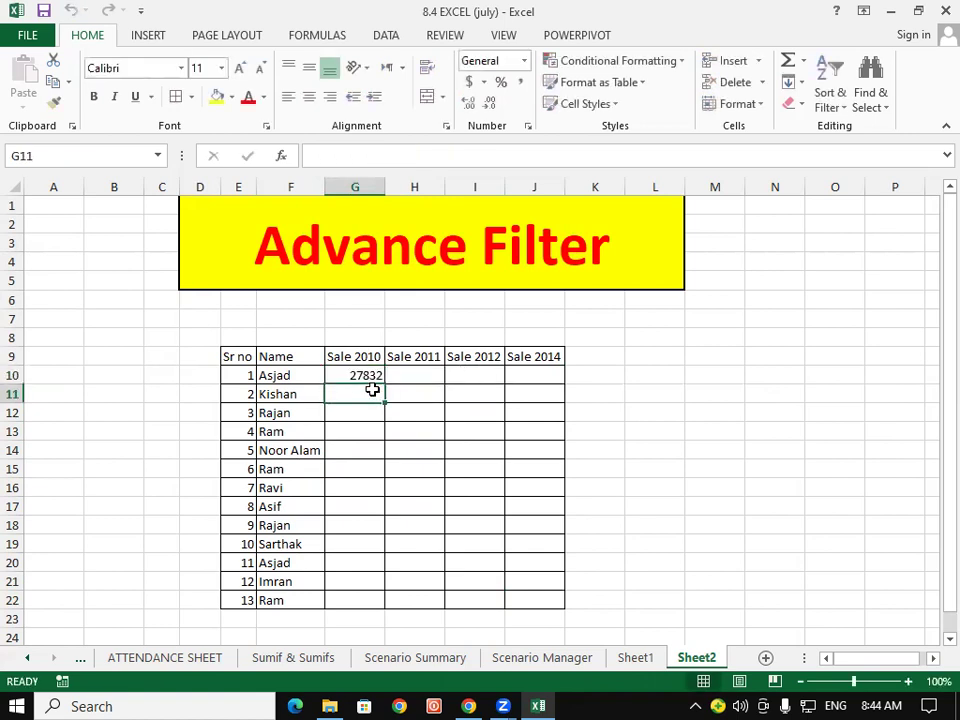
{"action": "left_click", "coordinate": [369, 375]}
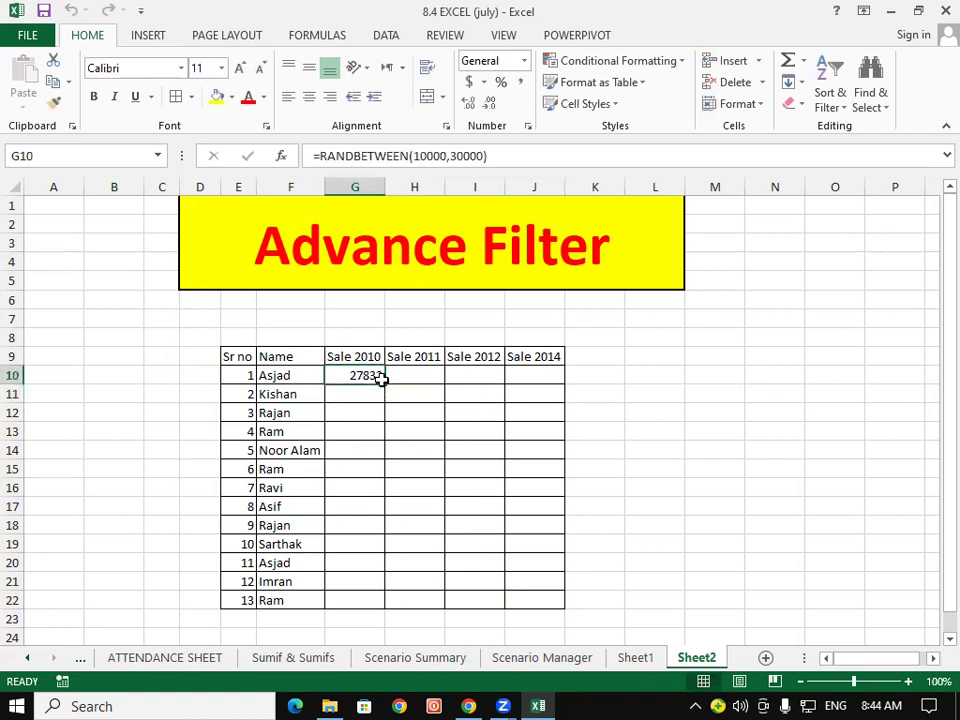
{"action": "left_click", "coordinate": [386, 391]}
{"action": "left_click", "coordinate": [371, 378]}
{"action": "mouse_move", "coordinate": [384, 385]}
{"action": "left_mouse_down"}
{"action": "mouse_move", "coordinate": [364, 610]}
{"action": "mouse_move", "coordinate": [548, 595]}
{"action": "left_mouse_up"}
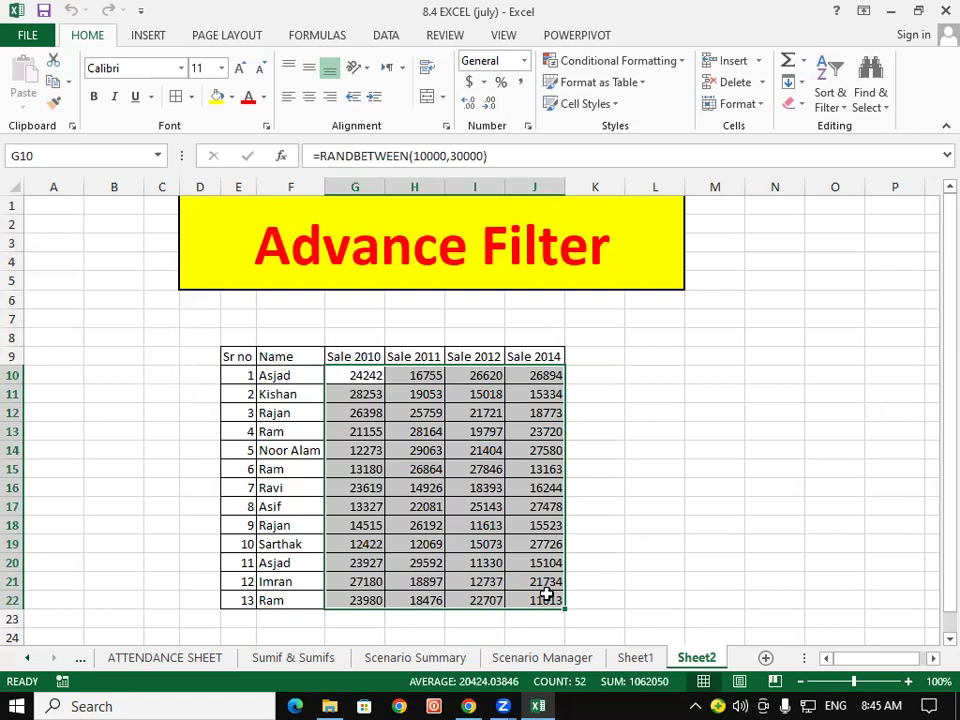
{"action": "key", "text": "Delete"}
{"action": "left_click", "coordinate": [547, 594]}
{"action": "left_click_drag", "start_coordinate": [352, 375], "coordinate": [544, 596]}
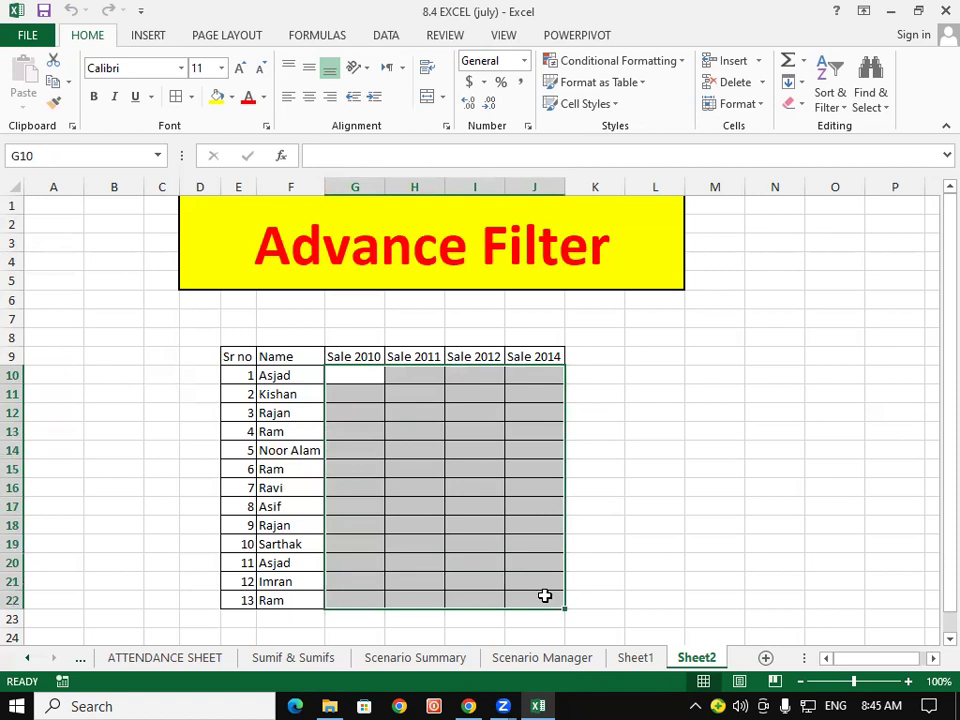
Fill G10:J22 with =RANDBETWEEN(10000,30000) in one go using Ctrl+Enter.
{"action": "type", "text": "=rand"}
{"action": "key", "text": "Down"}
{"action": "key", "text": "Tab"}
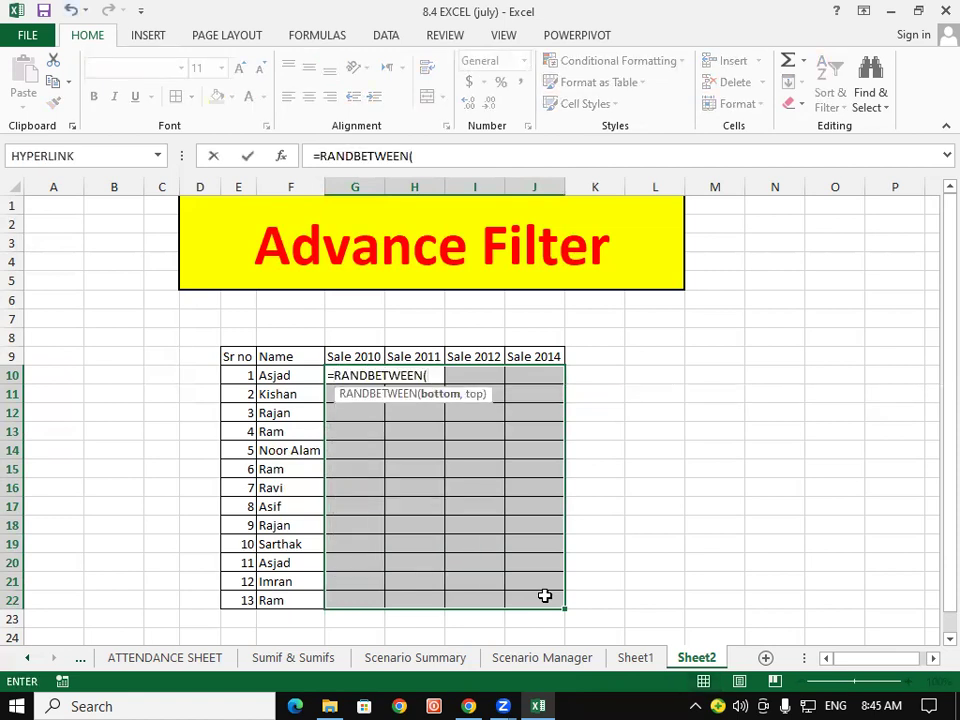
{"action": "type", "text": "1"}
{"action": "type", "text": "0000,"}
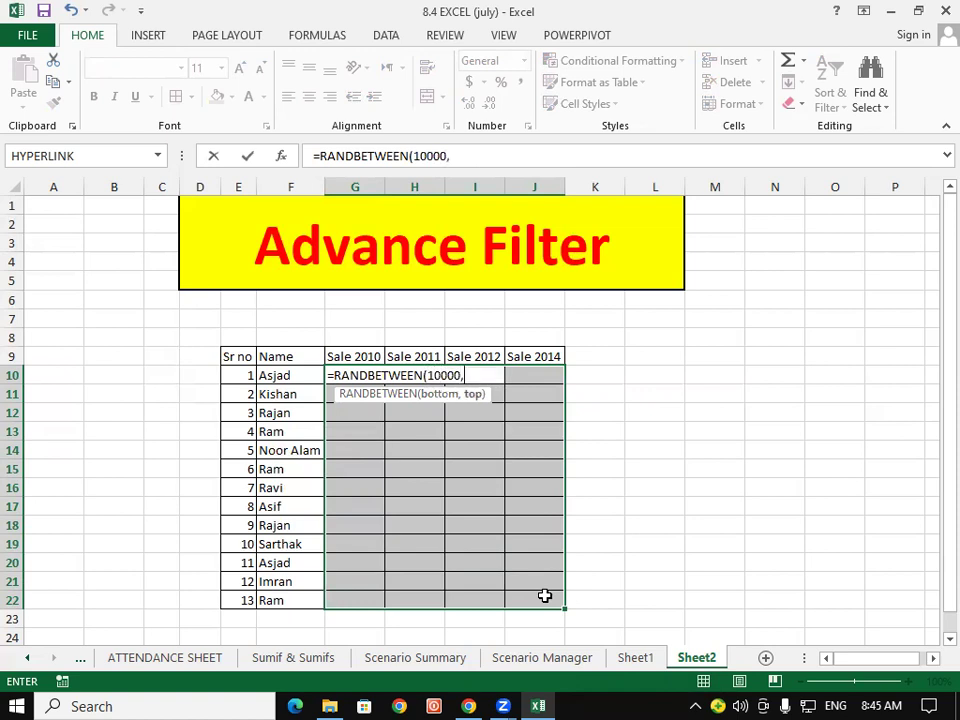
{"action": "type", "text": "30000"}
{"action": "type", "text": ")"}
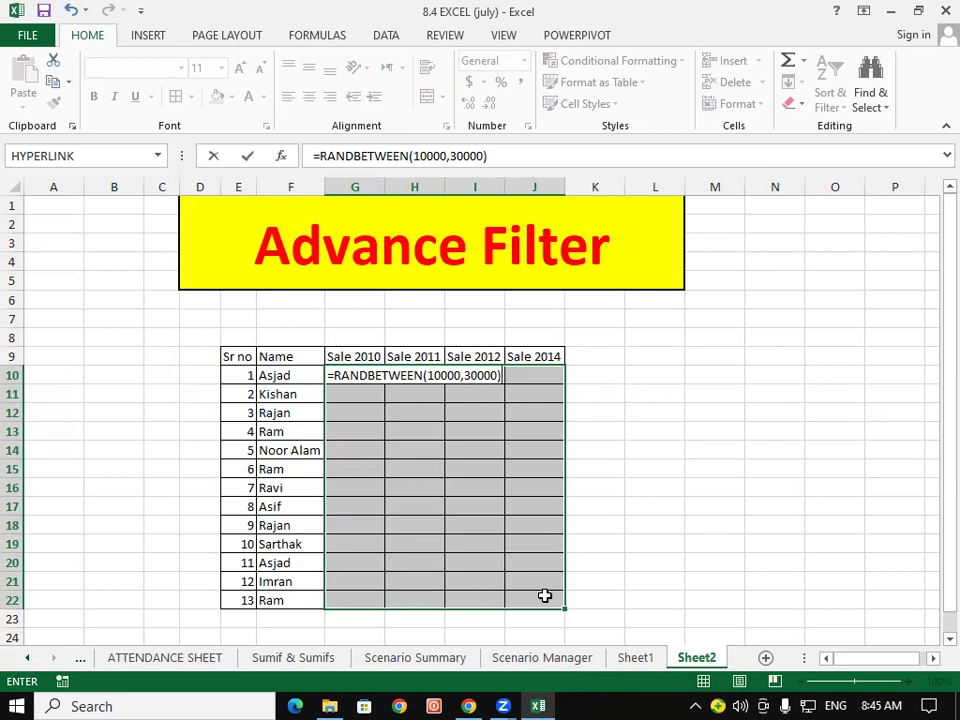
{"action": "key", "text": "ctrl+Return"}
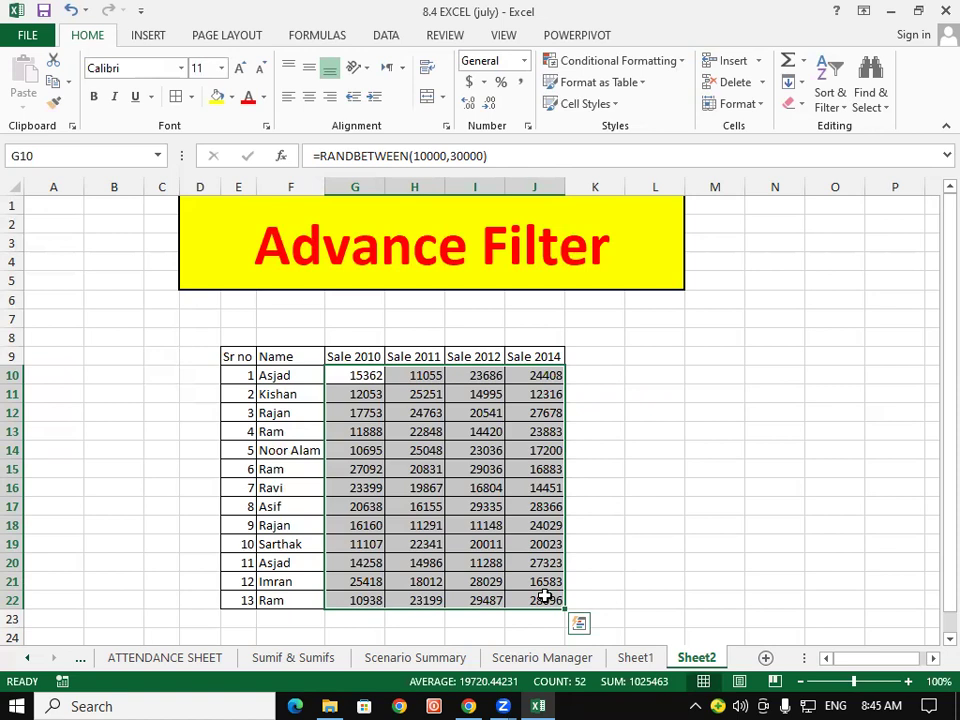
{"action": "left_click_drag", "start_coordinate": [347, 375], "coordinate": [536, 602]}
Clear G10:J22 and re-enter =RANDBETWEEN(10000,30000) in every sales cell.
{"action": "key", "text": "Delete"}
{"action": "mouse_move", "coordinate": [373, 368]}
{"action": "left_mouse_down"}
{"action": "mouse_move", "coordinate": [488, 566]}
{"action": "mouse_move", "coordinate": [338, 375]}
{"action": "mouse_move", "coordinate": [548, 605]}
{"action": "left_mouse_up"}
{"action": "key", "text": "Escape"}
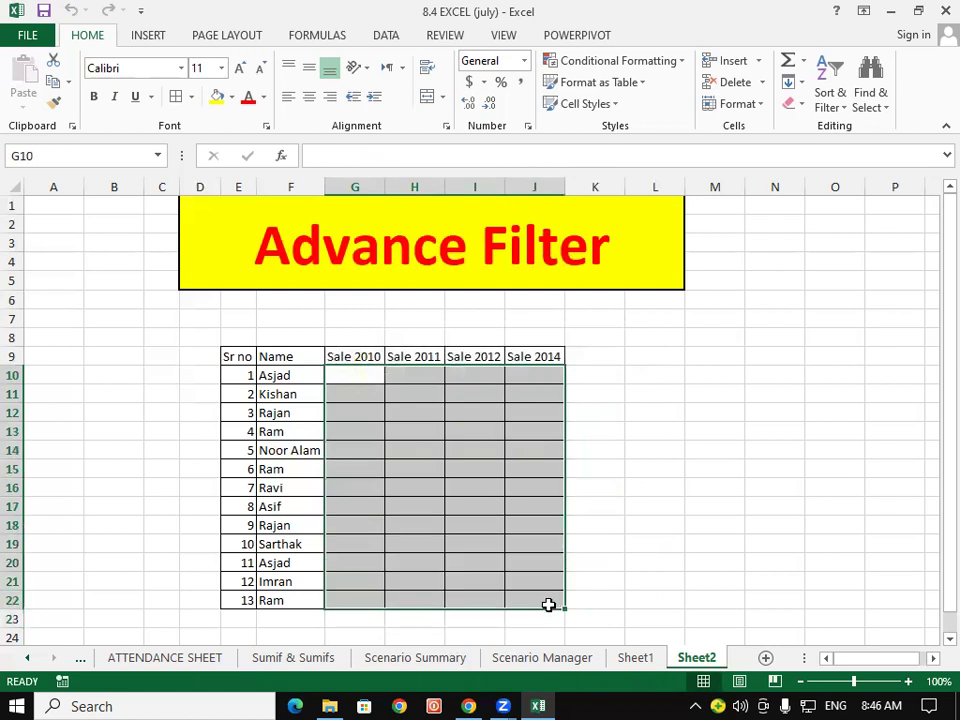
{"action": "type", "text": "=randb"}
{"action": "key", "text": "Tab"}
{"action": "type", "text": "10"}
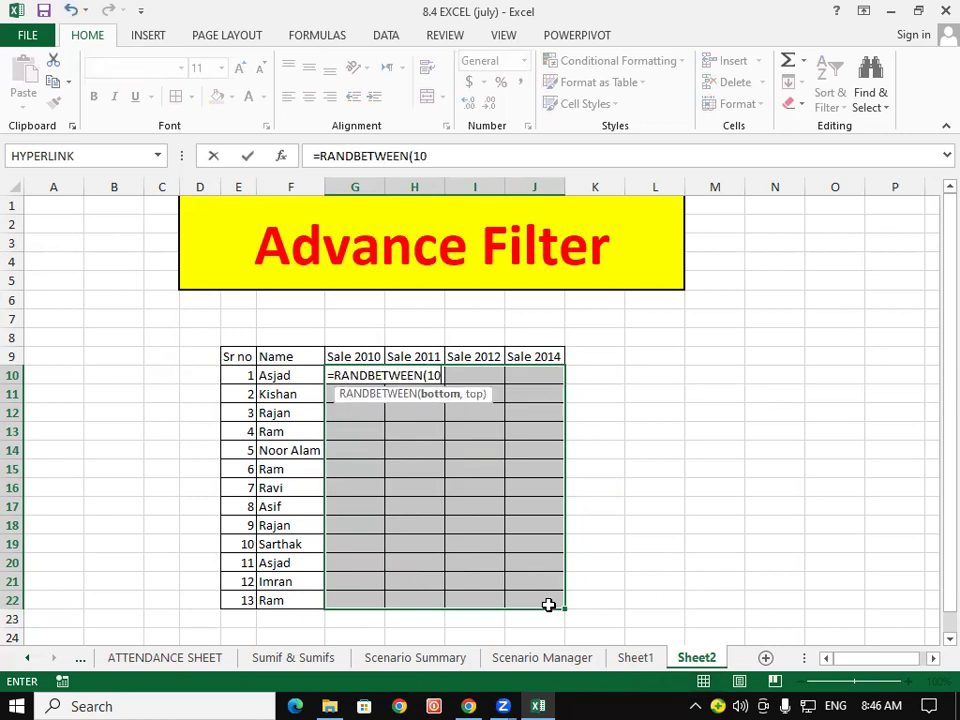
{"action": "type", "text": "000,3"}
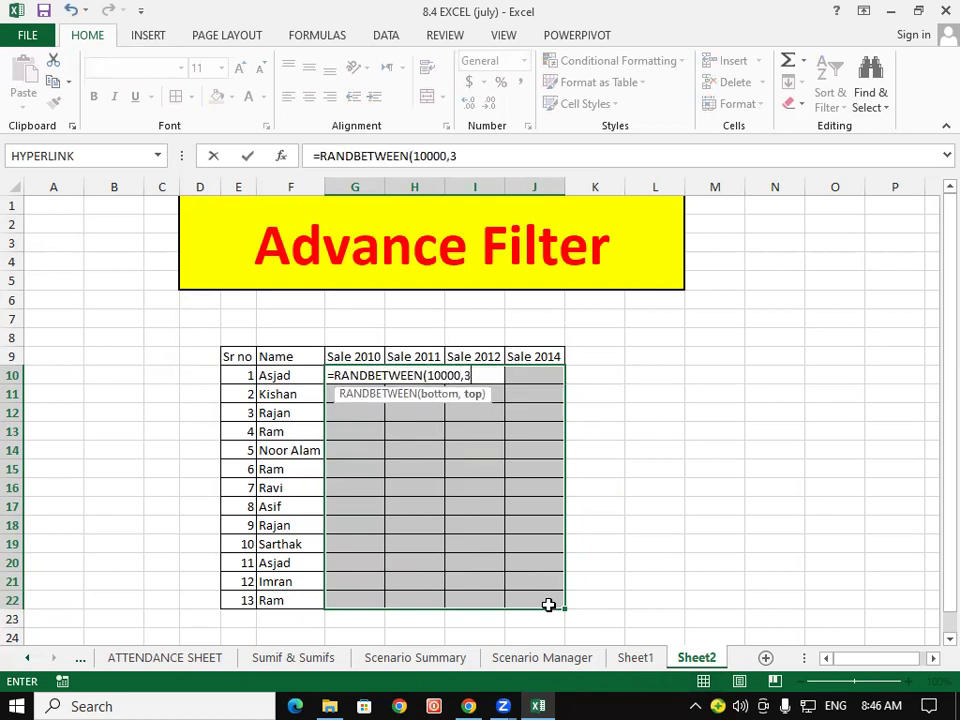
{"action": "type", "text": "0000"}
{"action": "type", "text": ")"}
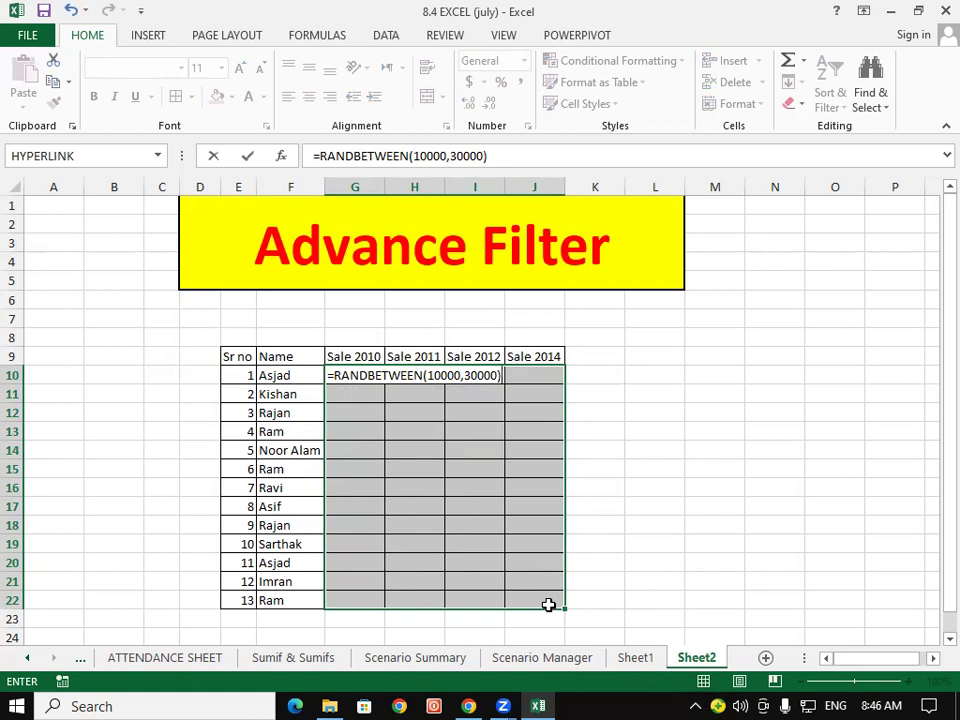
{"action": "key", "text": "ctrl+Return"}
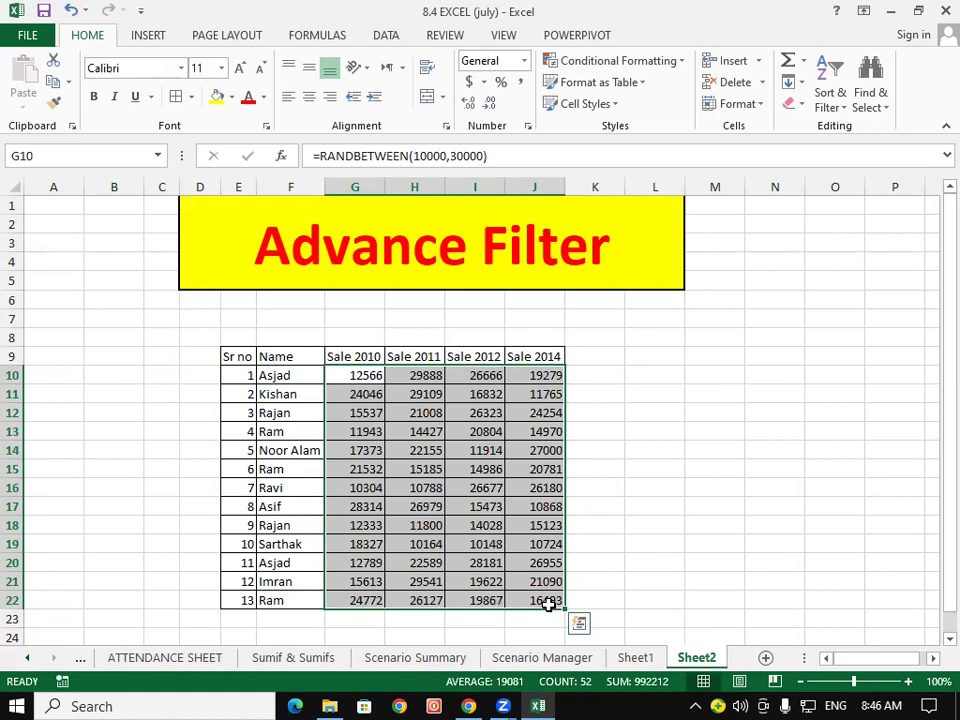
Paste the random sales figures back over themselves as fixed values.
{"action": "key", "text": "ctrl+c"}
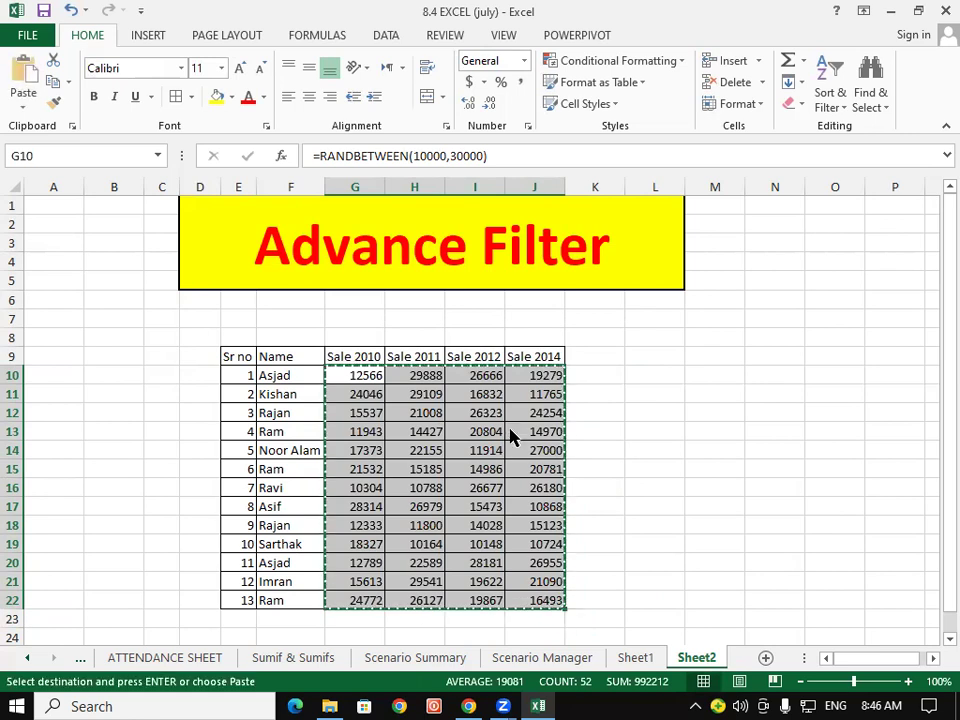
{"action": "right_click", "coordinate": [510, 433]}
{"action": "left_click", "coordinate": [579, 139]}
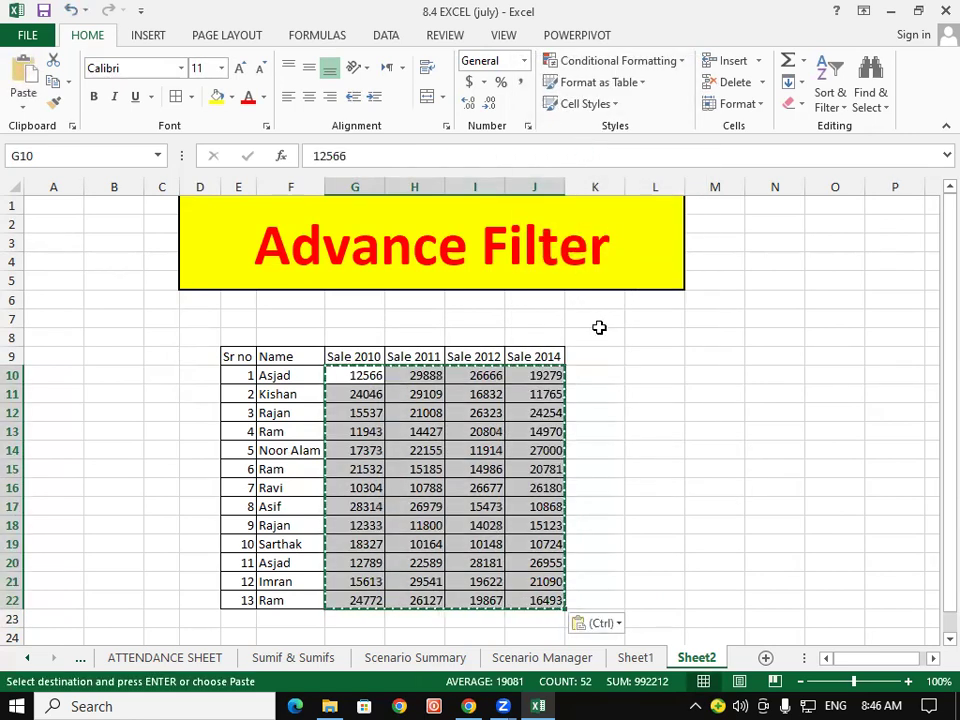
{"action": "key", "text": "Escape"}
Type the heading Total in K9 and select the first row's figures G10:J10.
{"action": "left_click", "coordinate": [597, 363]}
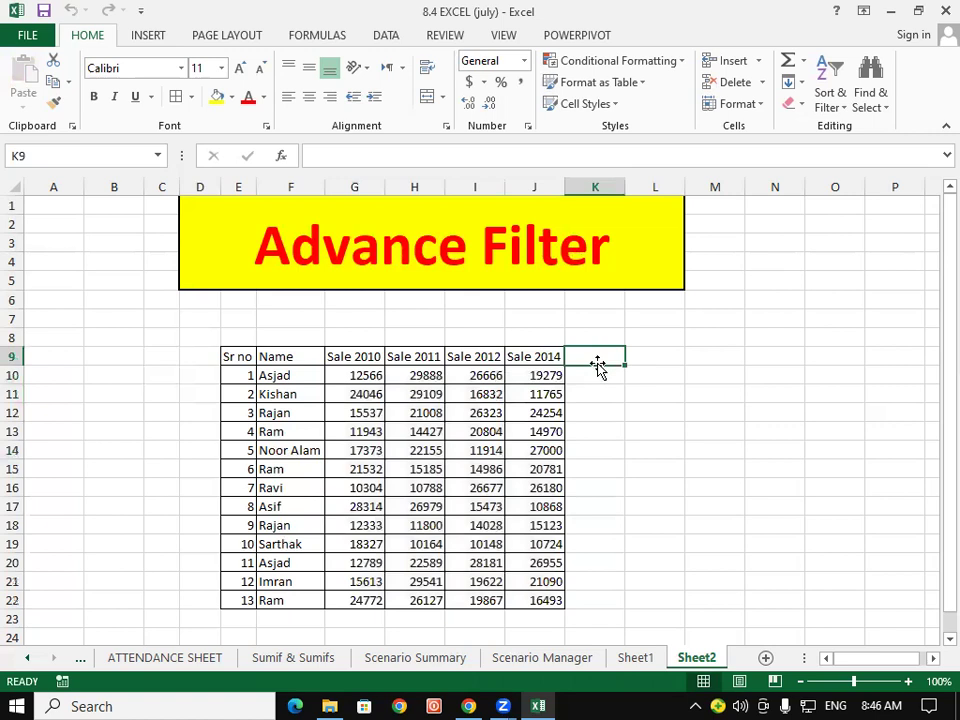
{"action": "type", "text": "Total"}
{"action": "key", "text": "Return"}
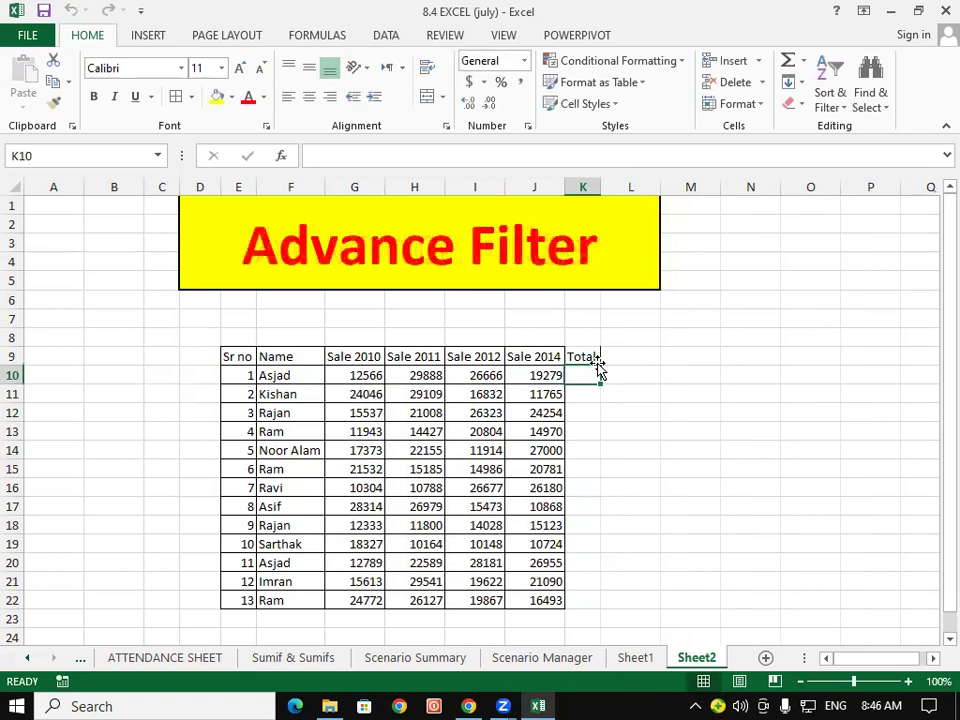
{"action": "left_click_drag", "start_coordinate": [352, 370], "coordinate": [574, 368]}
{"action": "left_click", "coordinate": [583, 370]}
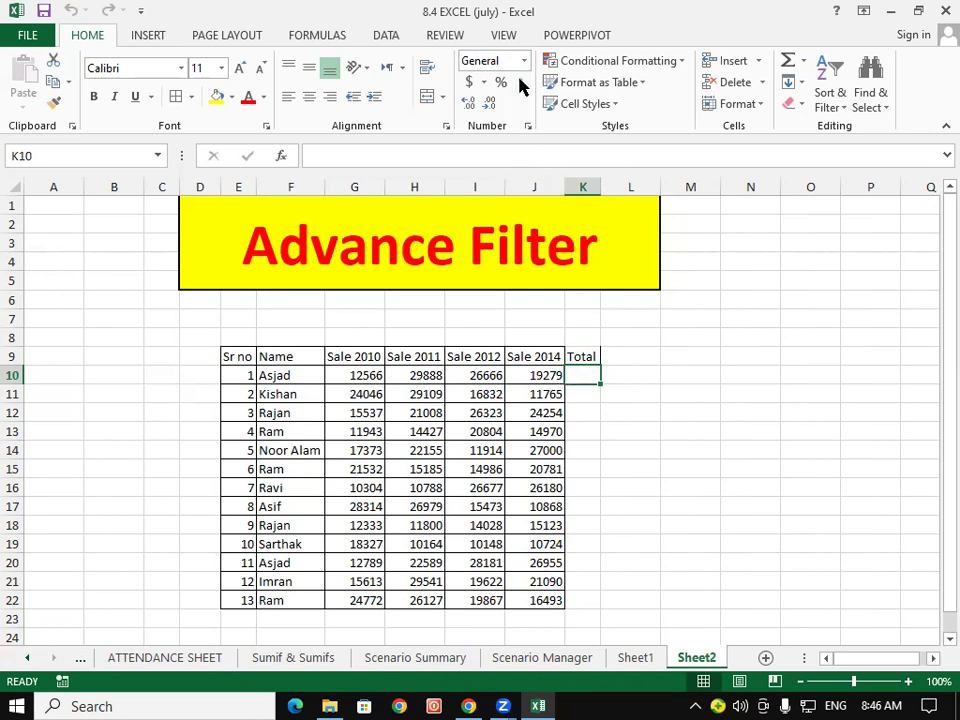
Insert an AutoSum total =SUM(G10:J10) in K10 and check its range.
{"action": "left_click_drag", "start_coordinate": [488, 220], "coordinate": [505, 265]}
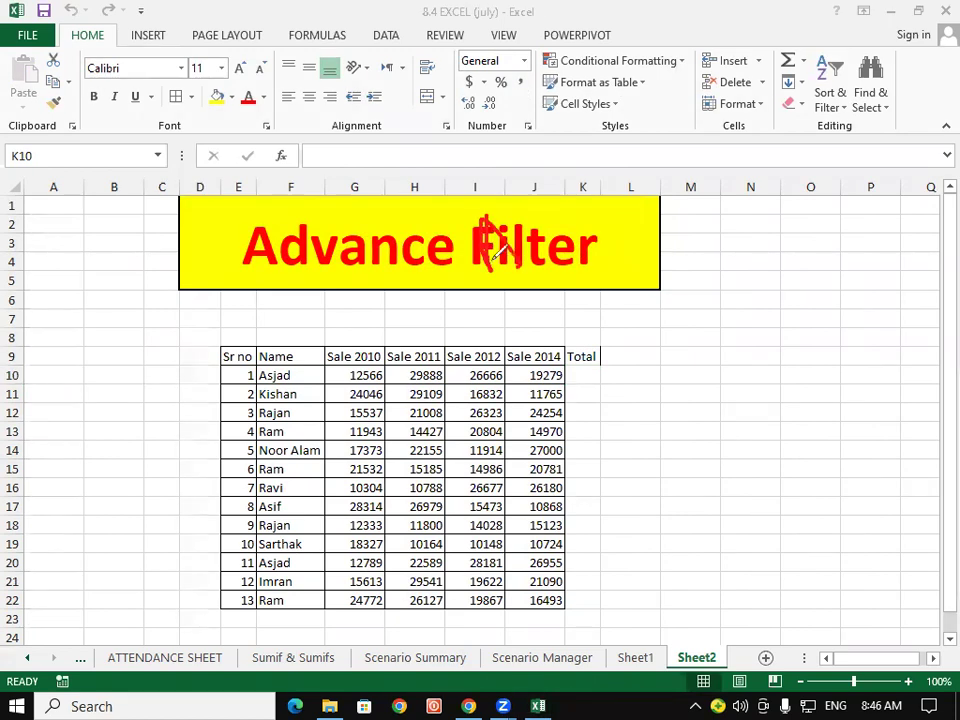
{"action": "key", "text": "ctrl+z"}
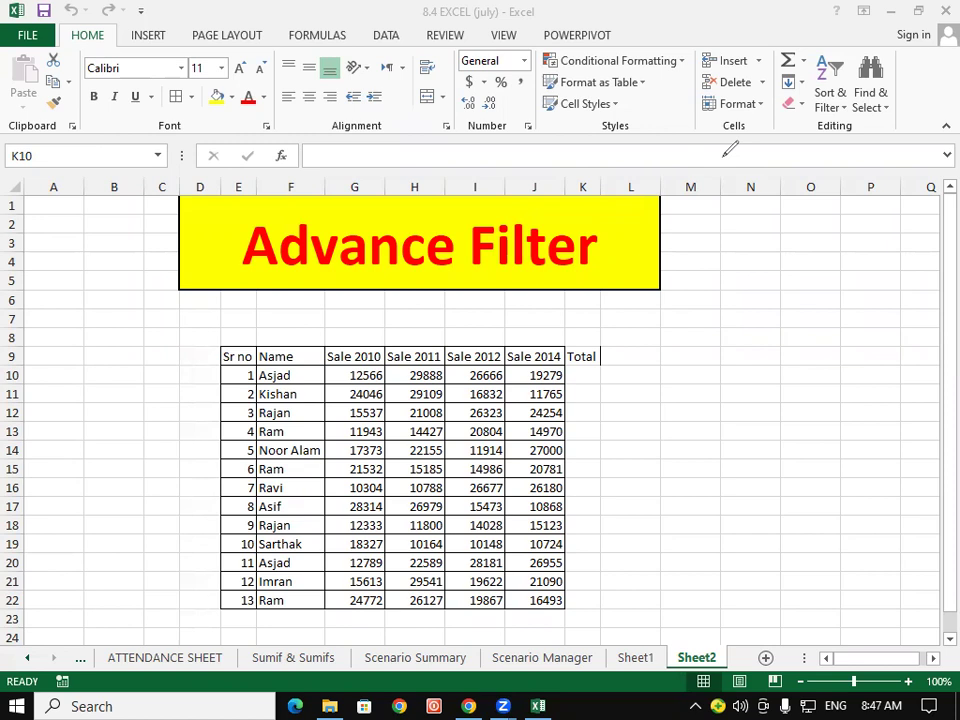
{"action": "left_click", "coordinate": [585, 377]}
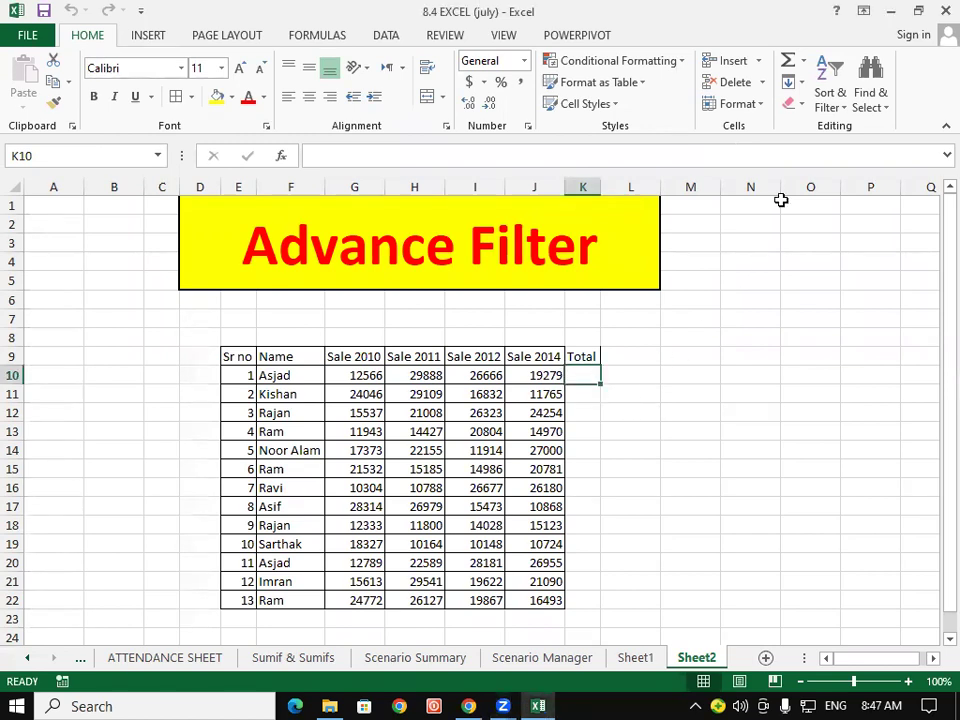
{"action": "left_click", "coordinate": [789, 66]}
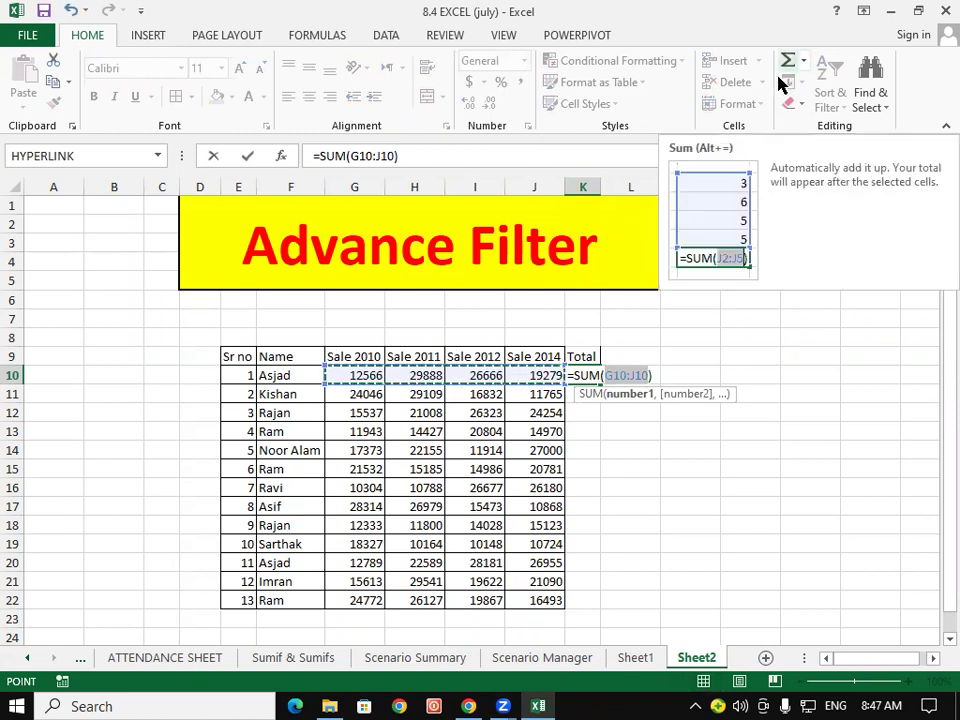
{"action": "key", "text": "Return"}
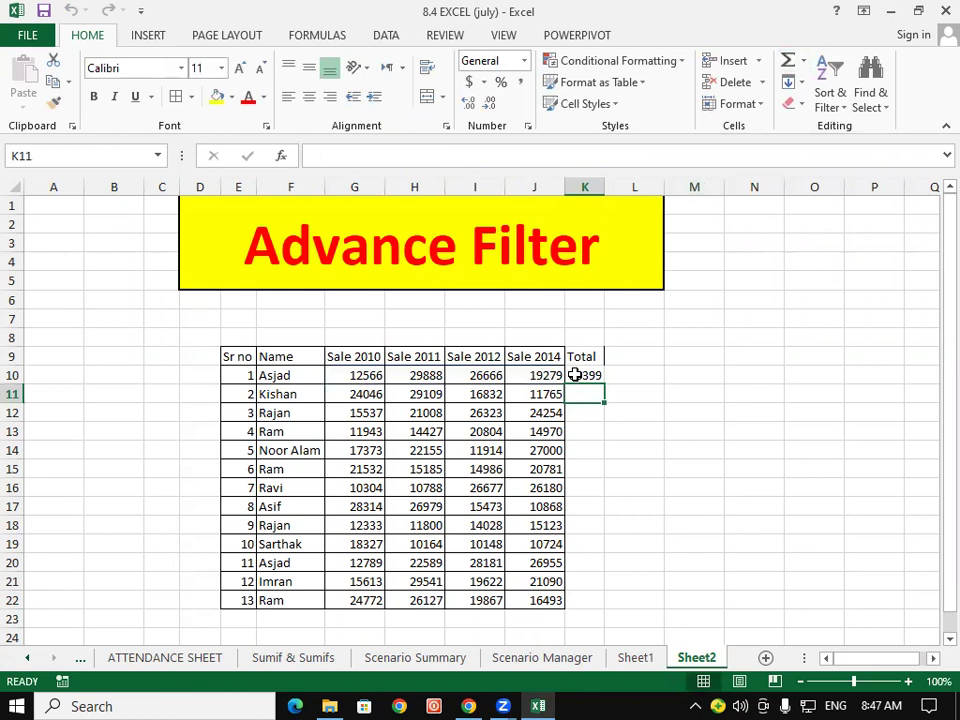
{"action": "left_click", "coordinate": [575, 375]}
{"action": "double_click", "coordinate": [575, 375]}
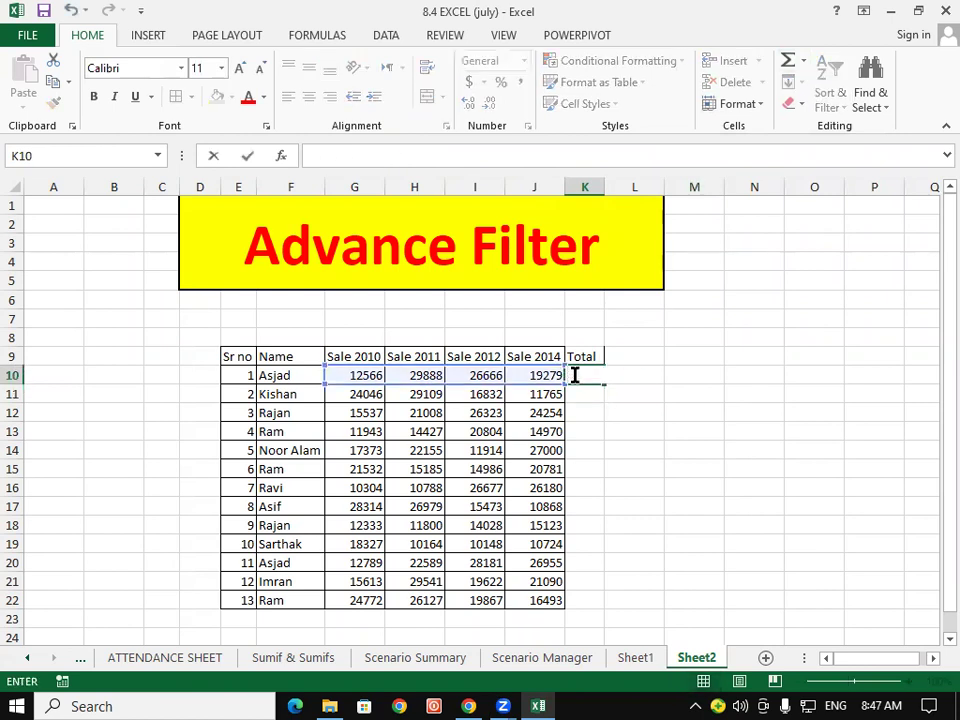
{"action": "key", "text": "Escape"}
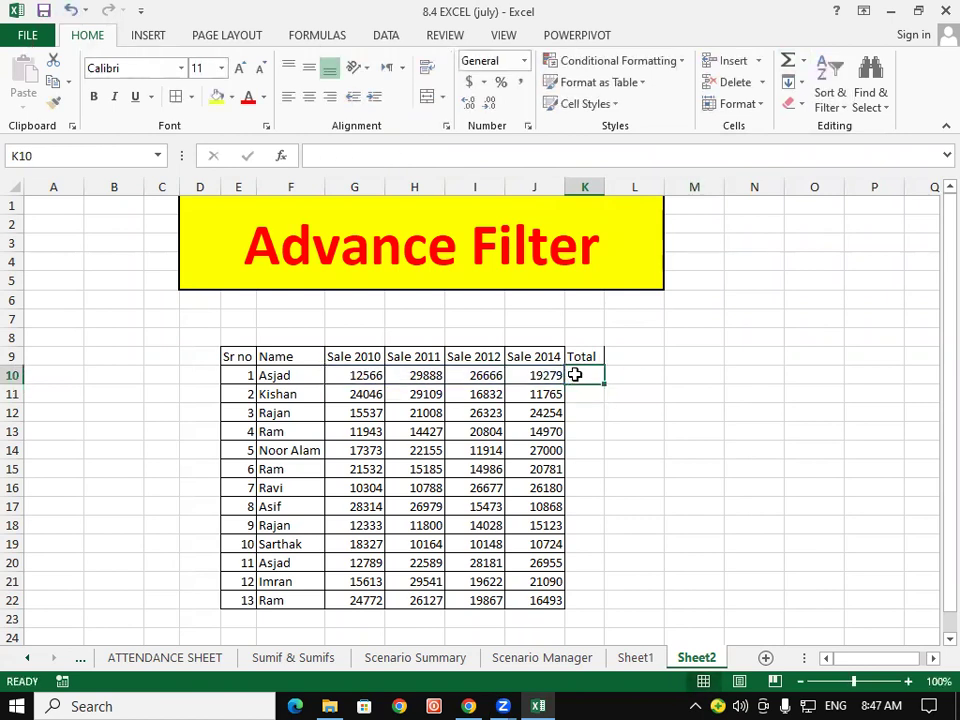
Redo the K10 total with Alt+= and fill it down to K22.
{"action": "key", "text": "Return"}
{"action": "key", "text": "ctrl+z"}
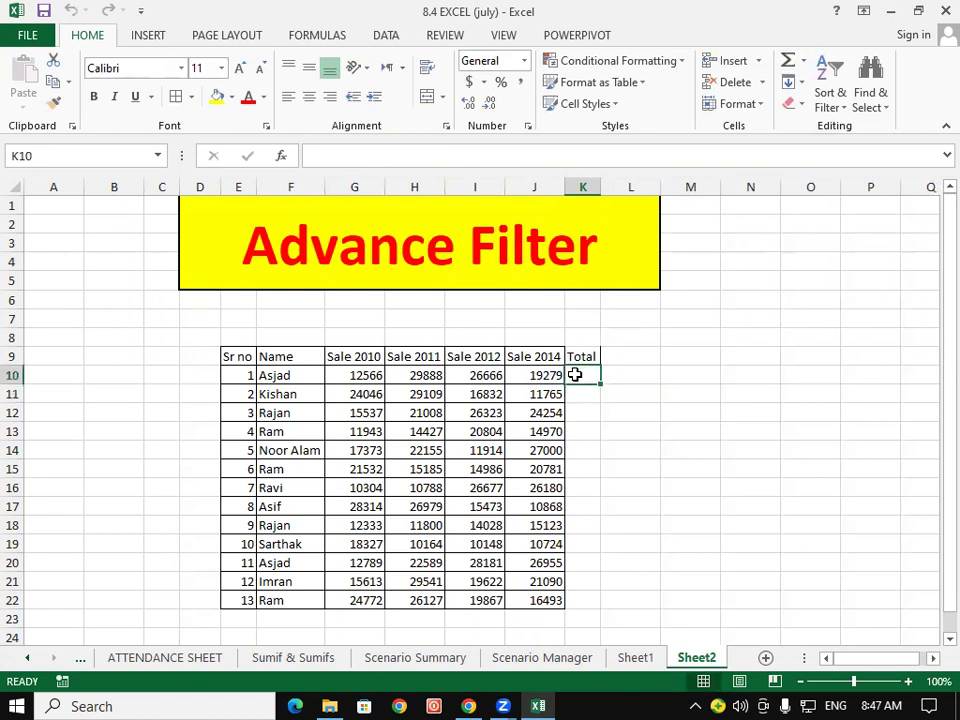
{"action": "key", "text": "alt+equal"}
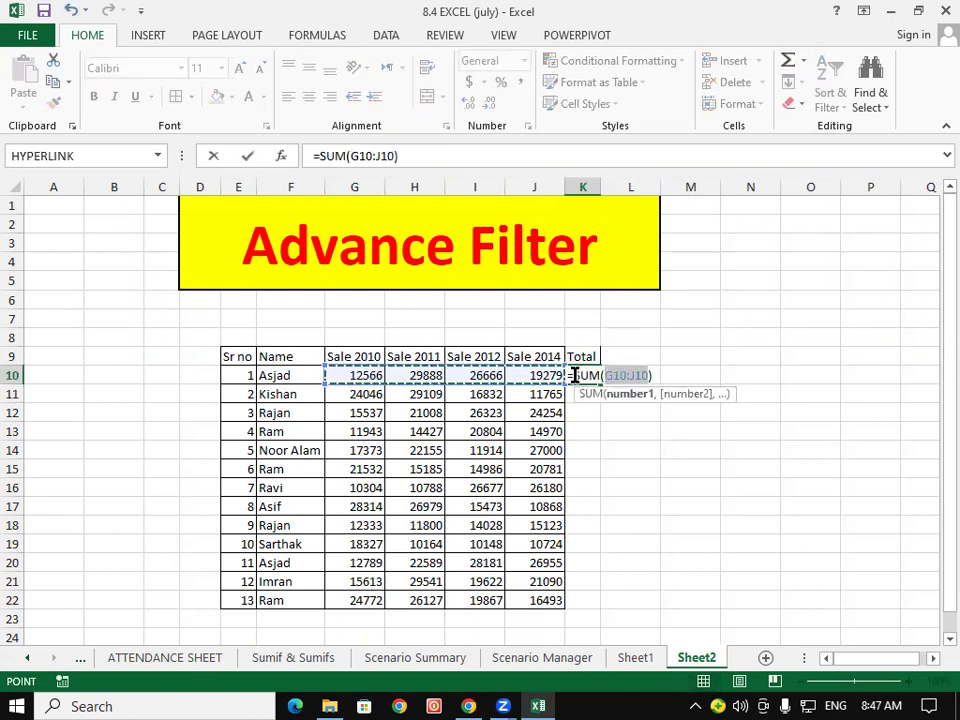
{"action": "key", "text": "Return"}
{"action": "left_click", "coordinate": [576, 375]}
{"action": "left_click_drag", "start_coordinate": [604, 385], "coordinate": [598, 600]}
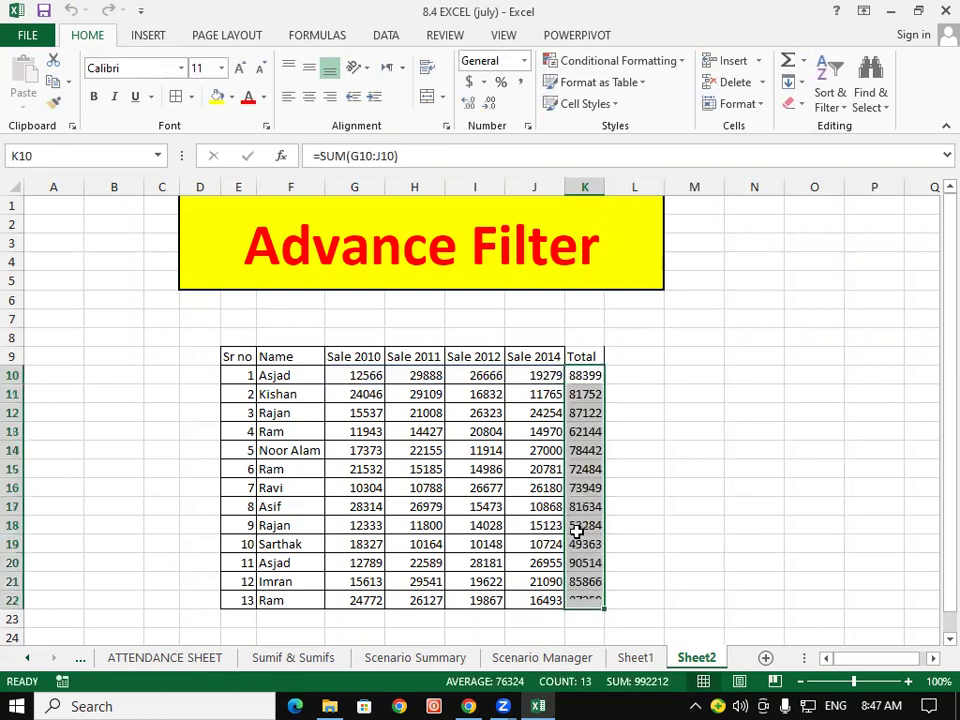
{"action": "mouse_move", "coordinate": [600, 357]}
{"action": "left_mouse_down"}
{"action": "mouse_move", "coordinate": [590, 400]}
{"action": "mouse_move", "coordinate": [590, 600]}
{"action": "left_mouse_up"}
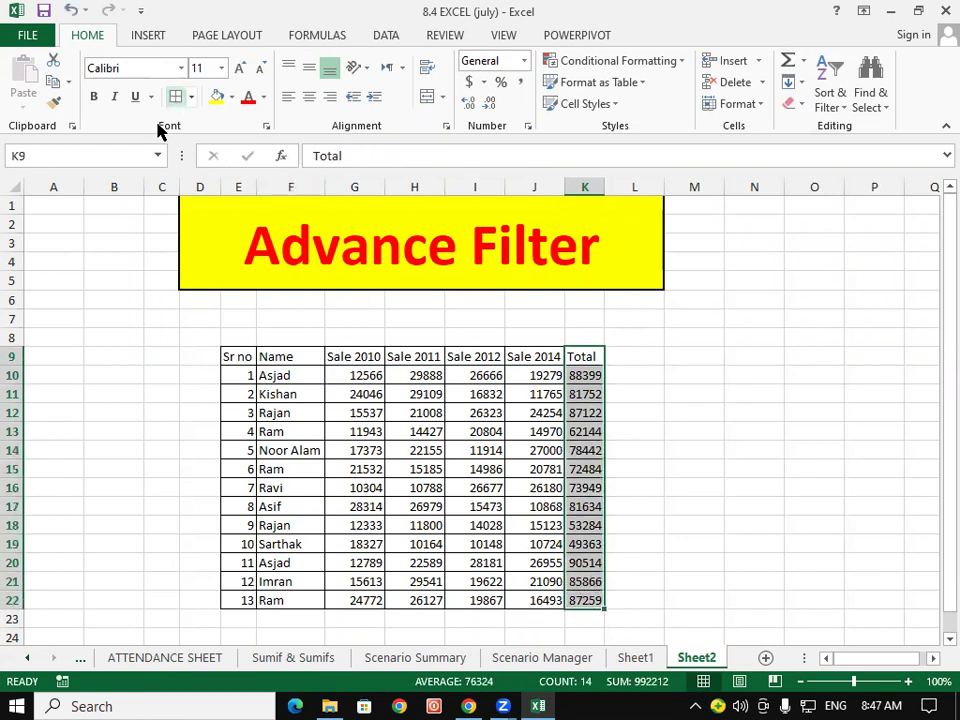
{"action": "left_click", "coordinate": [252, 474]}
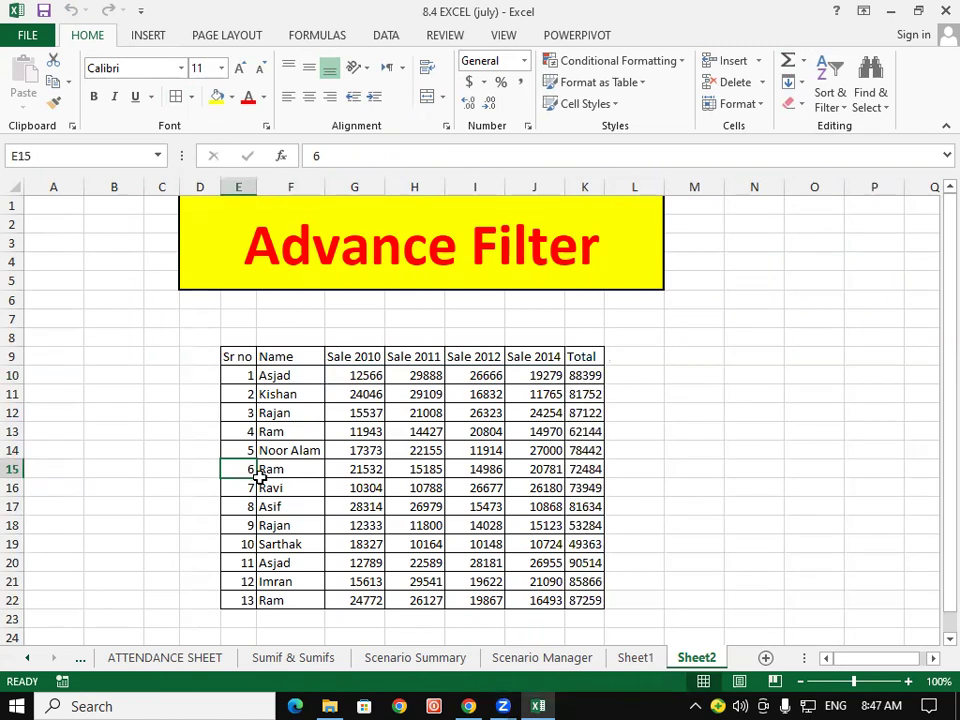
{"action": "left_click_drag", "start_coordinate": [476, 374], "coordinate": [470, 572]}
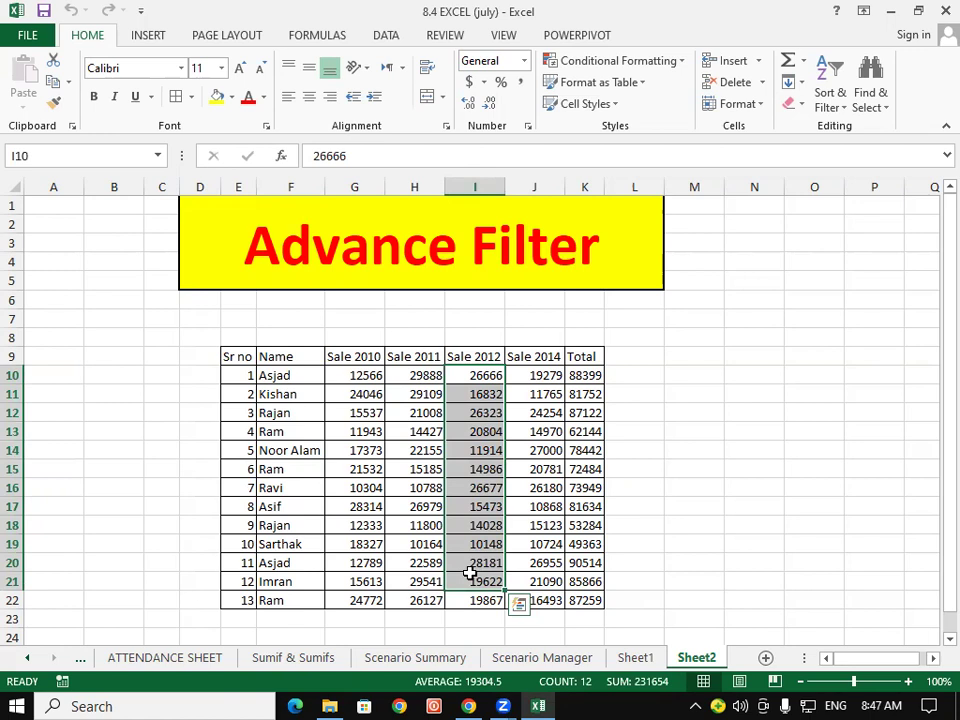
{"action": "left_click", "coordinate": [484, 394]}
{"action": "left_click_drag", "start_coordinate": [484, 357], "coordinate": [488, 505]}
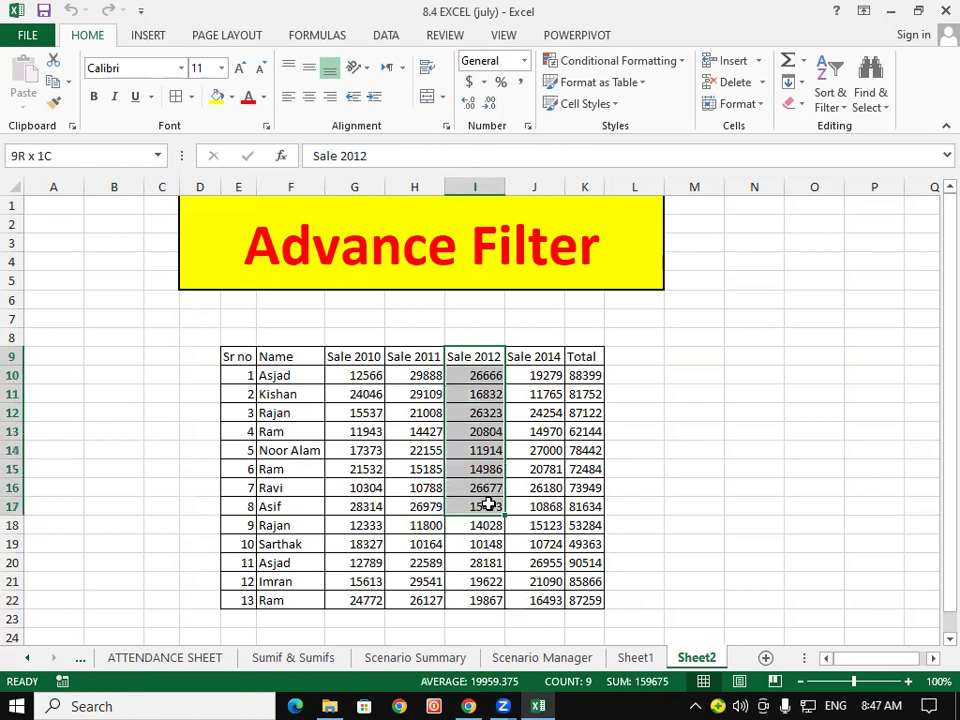
{"action": "left_click", "coordinate": [487, 544]}
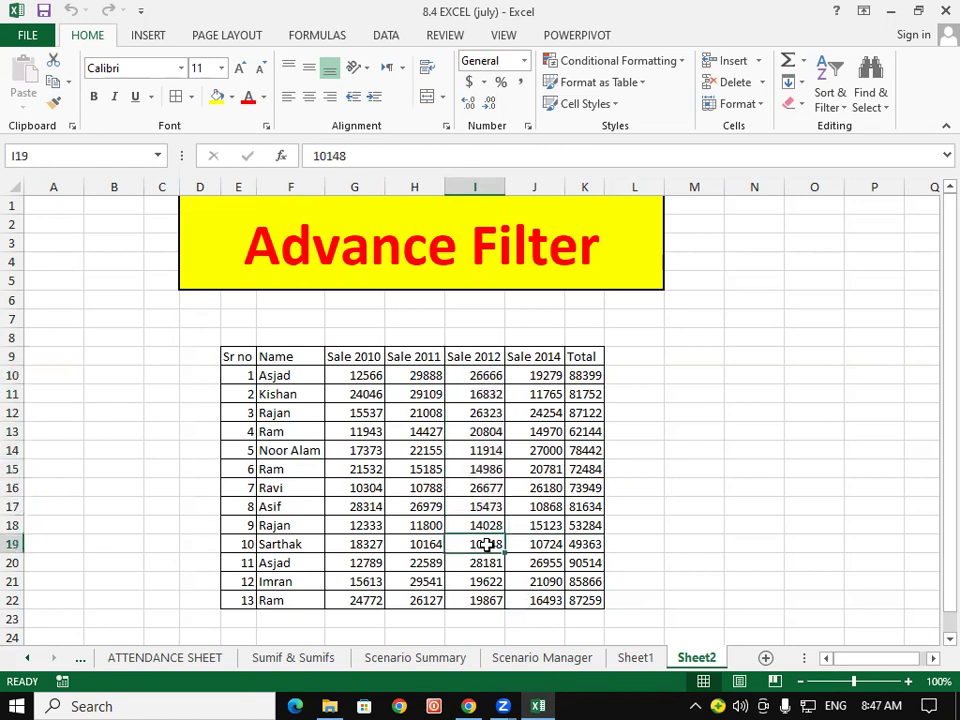
{"action": "left_click", "coordinate": [747, 406]}
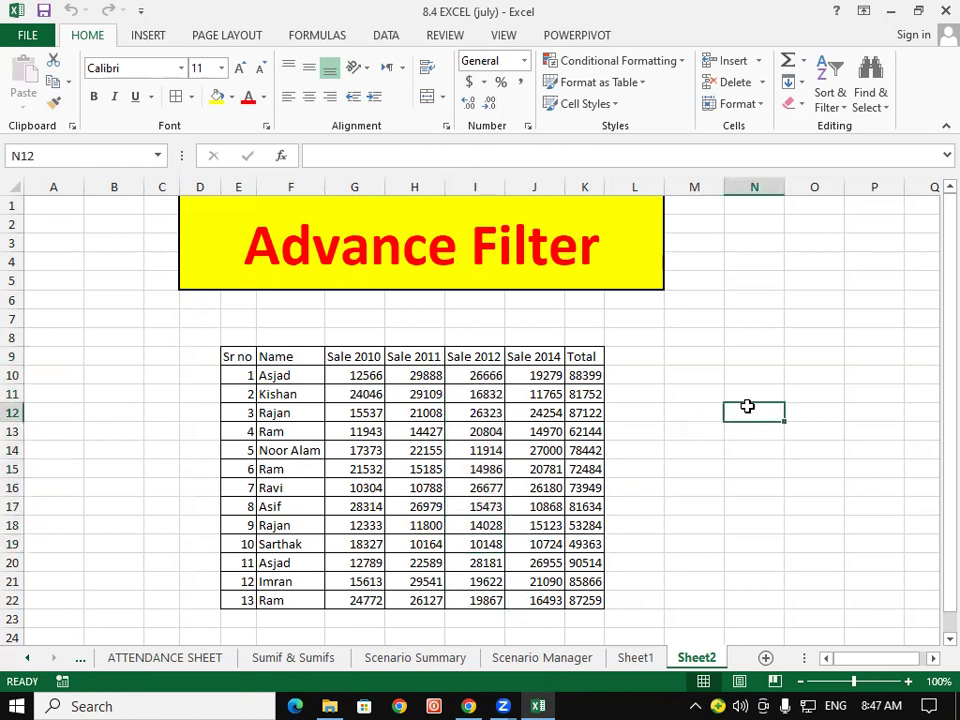
{"action": "type", "text": "20000"}
{"action": "key", "text": "Return"}
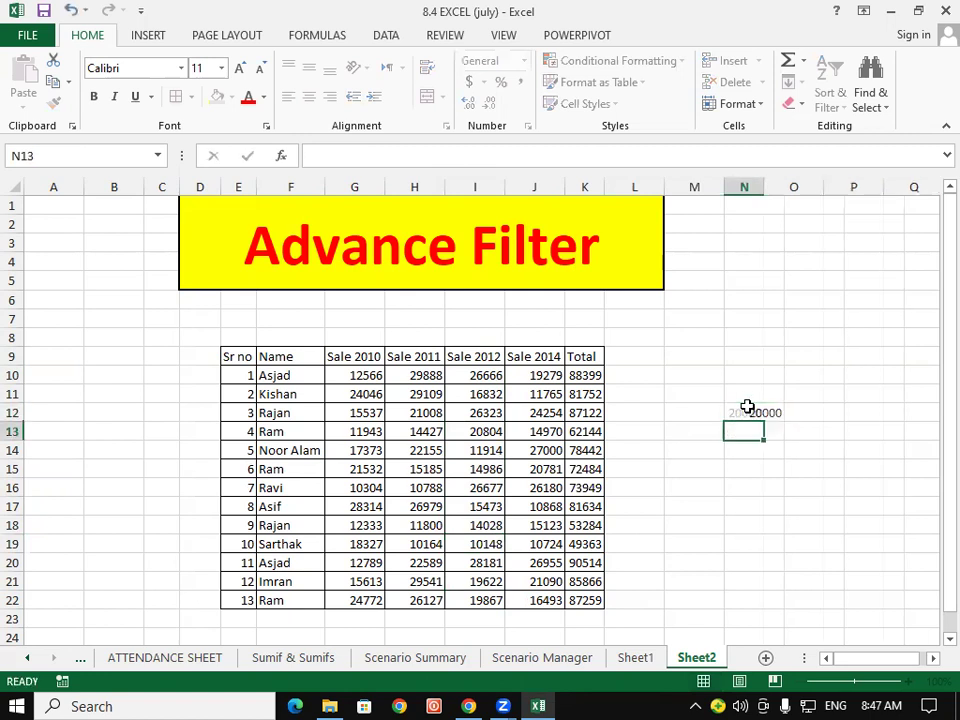
{"action": "left_click", "coordinate": [747, 408]}
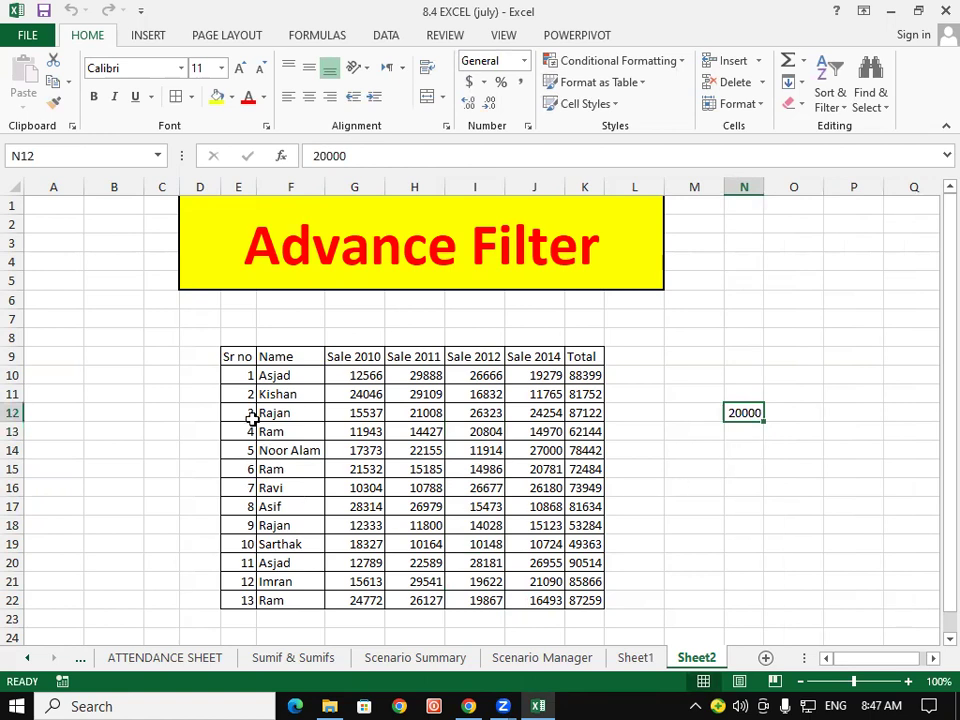
{"action": "mouse_move", "coordinate": [240, 375]}
{"action": "left_mouse_down"}
{"action": "mouse_move", "coordinate": [518, 594]}
{"action": "mouse_move", "coordinate": [575, 601]}
{"action": "left_mouse_up"}
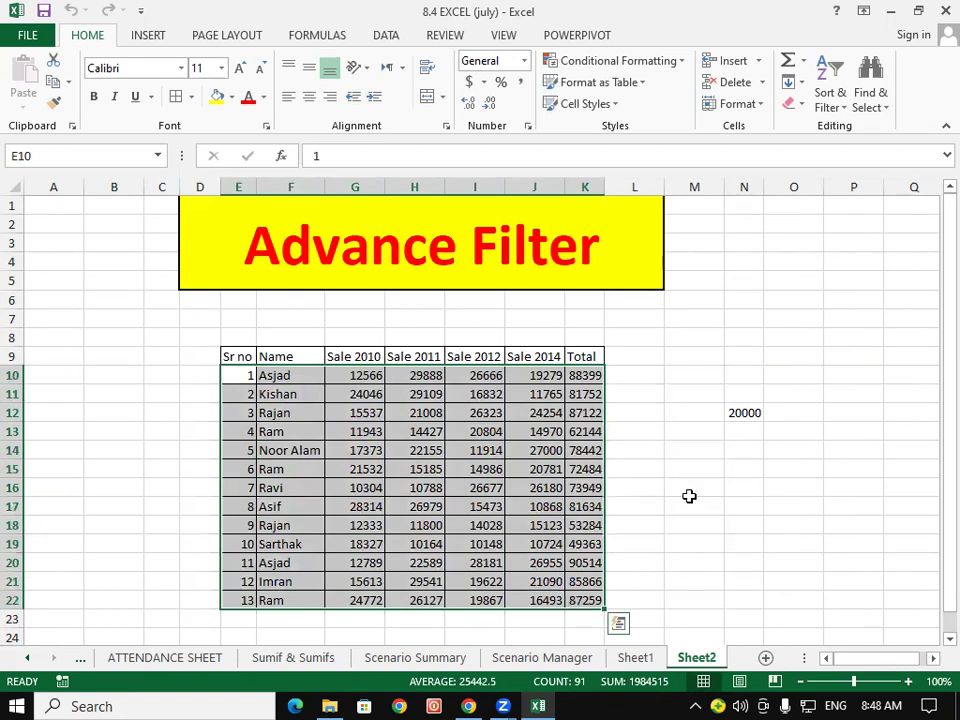
{"action": "left_click", "coordinate": [741, 413]}
{"action": "key", "text": "Delete"}
{"action": "left_click", "coordinate": [729, 426]}
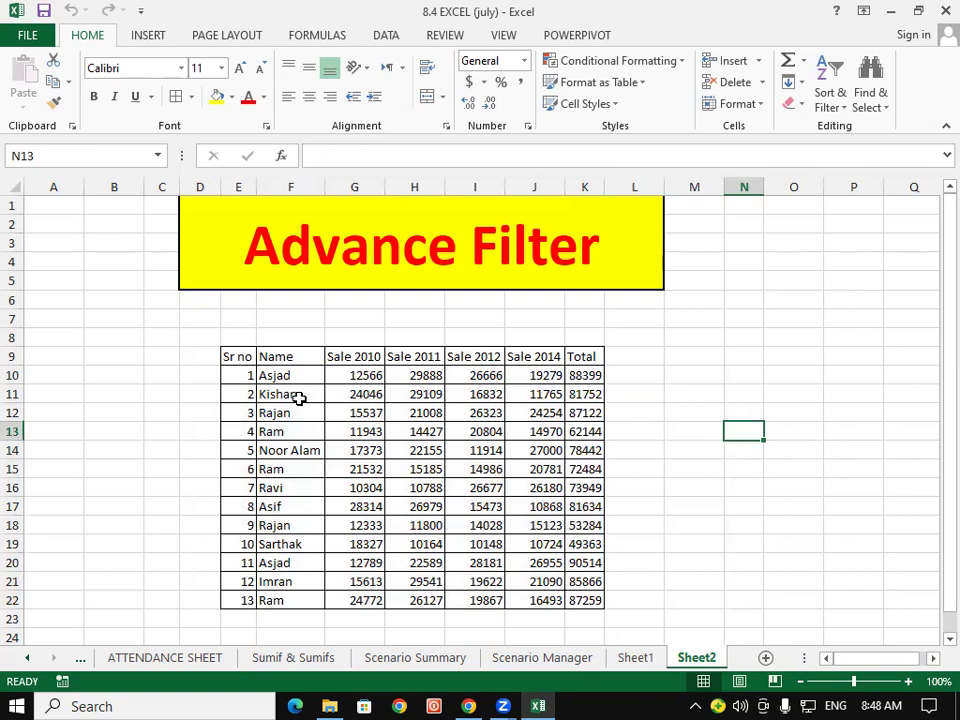
Format the header row E9:K9 as bold red 14-point text on yellow fill.
{"action": "left_click_drag", "start_coordinate": [248, 358], "coordinate": [583, 358]}
{"action": "left_click", "coordinate": [248, 96]}
{"action": "left_click", "coordinate": [215, 97]}
{"action": "left_click", "coordinate": [94, 97]}
{"action": "left_click", "coordinate": [239, 67]}
{"action": "left_click", "coordinate": [239, 67]}
{"action": "key", "text": "alt+h"}
{"action": "key", "text": "o"}
{"action": "key", "text": "i"}
{"action": "left_click", "coordinate": [378, 476]}
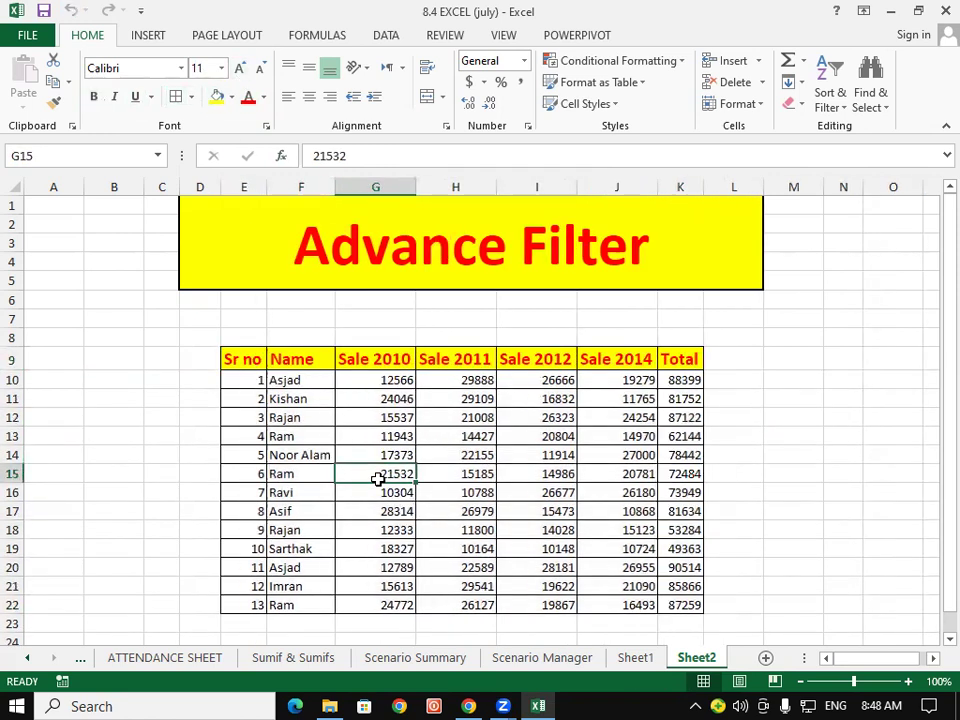
Copy the formatted header row and paste it at E27.
{"action": "scroll", "coordinate": [378, 479], "scroll_direction": "down", "scroll_amount": 2}
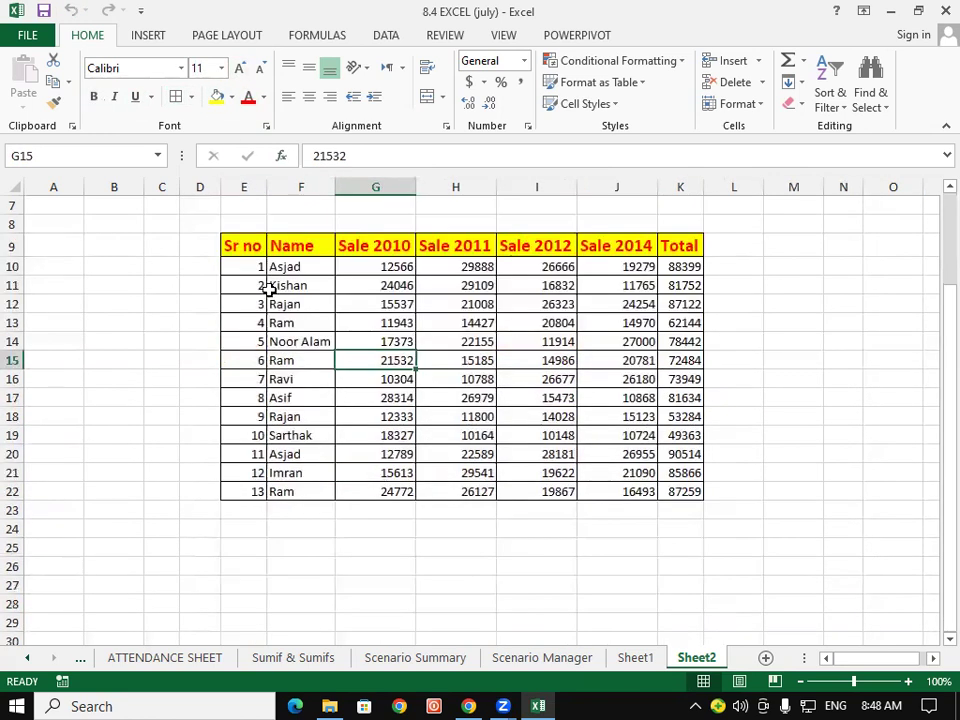
{"action": "mouse_move", "coordinate": [257, 246]}
{"action": "left_mouse_down"}
{"action": "mouse_move", "coordinate": [657, 260]}
{"action": "mouse_move", "coordinate": [668, 250]}
{"action": "left_mouse_up"}
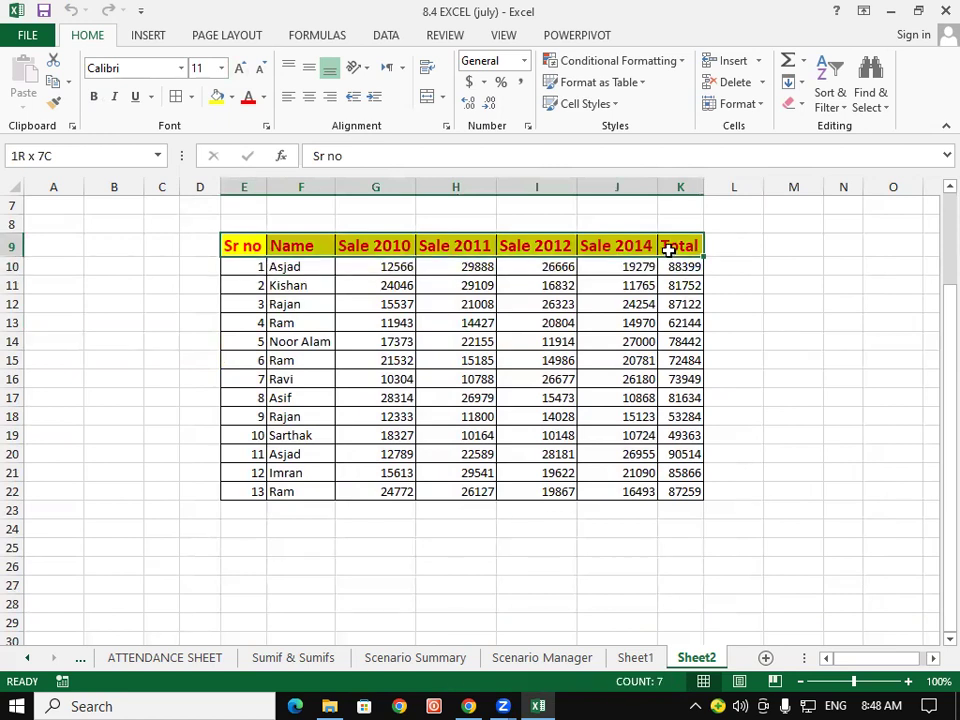
{"action": "key", "text": "ctrl+c"}
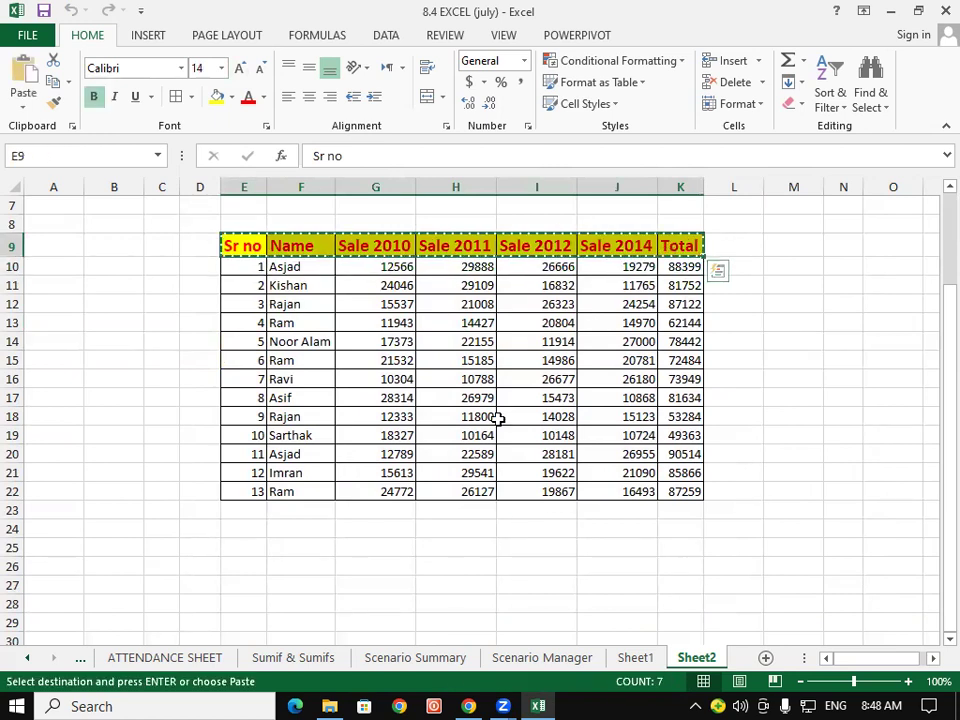
{"action": "left_click", "coordinate": [251, 583]}
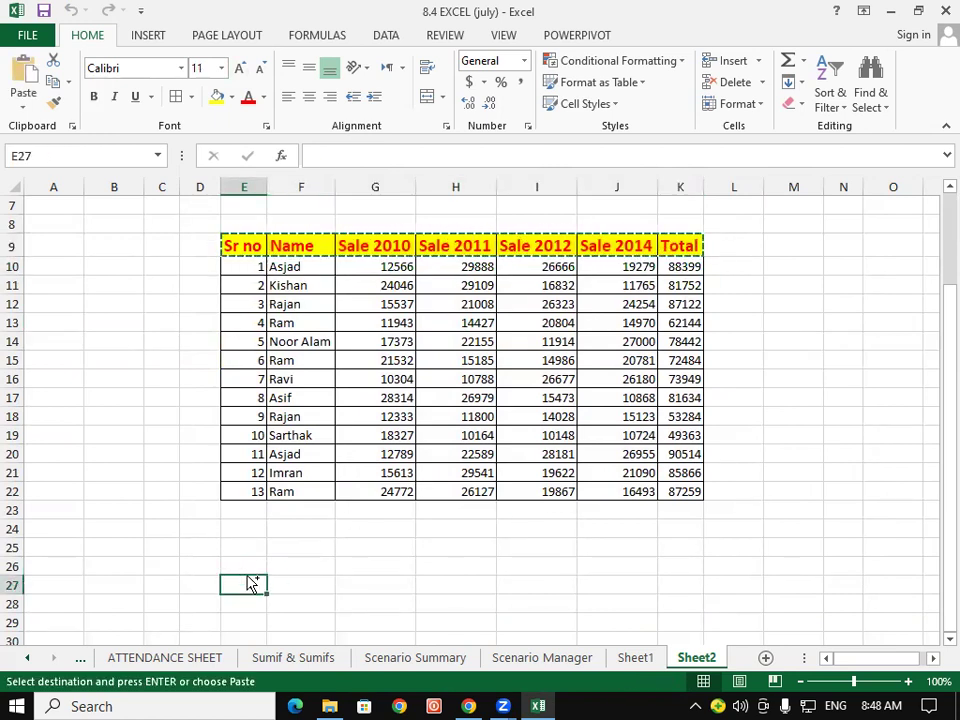
{"action": "key", "text": "ctrl+v"}
Select cells below the copied headings, ending on I28 under Sale 2012.
{"action": "left_click", "coordinate": [418, 602]}
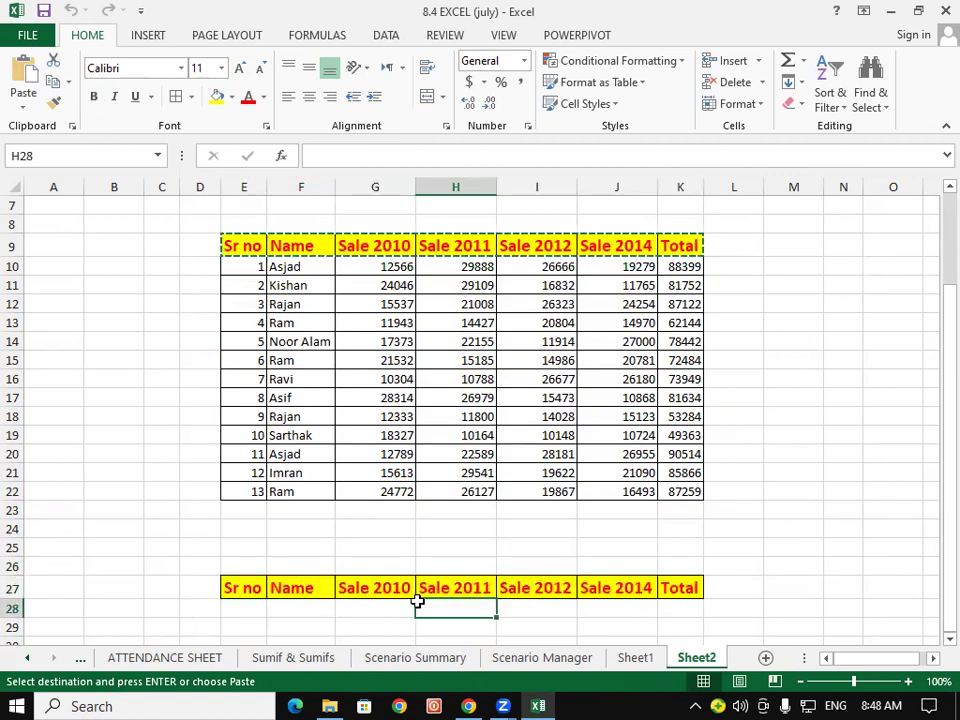
{"action": "left_click", "coordinate": [459, 284]}
{"action": "left_click", "coordinate": [464, 607]}
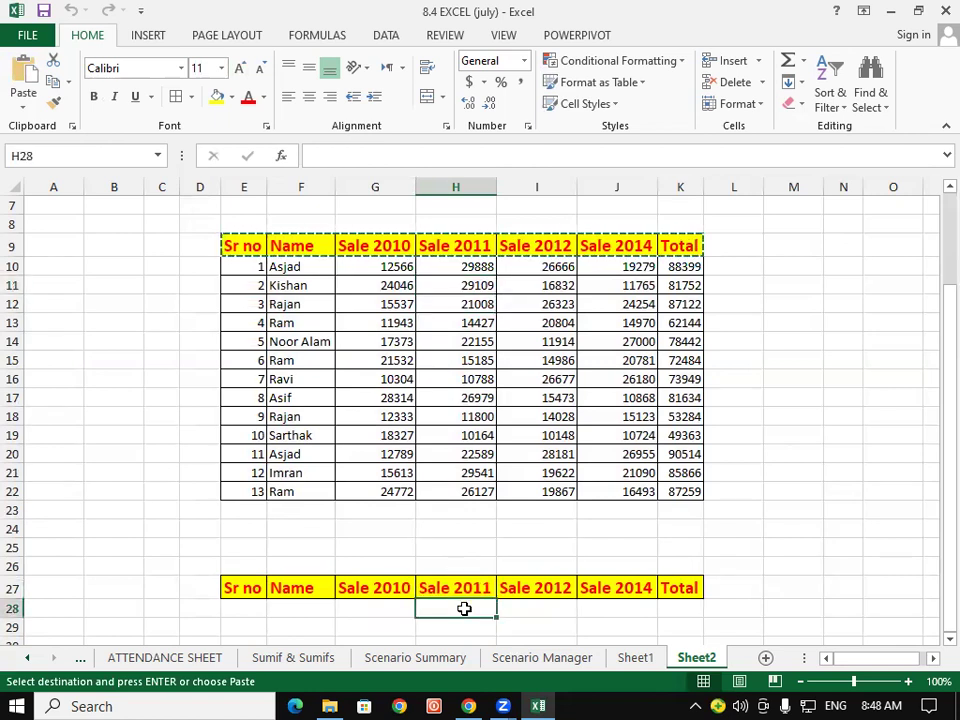
{"action": "left_click", "coordinate": [544, 286]}
{"action": "left_click", "coordinate": [539, 607]}
{"action": "left_click", "coordinate": [621, 340]}
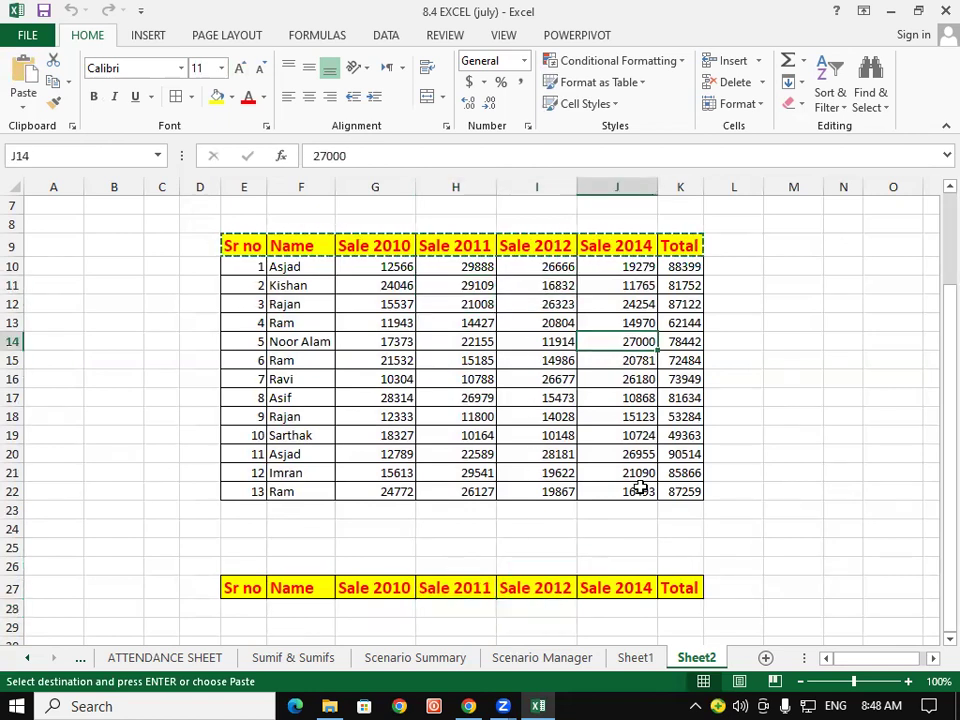
{"action": "left_click_drag", "start_coordinate": [617, 566], "coordinate": [636, 591]}
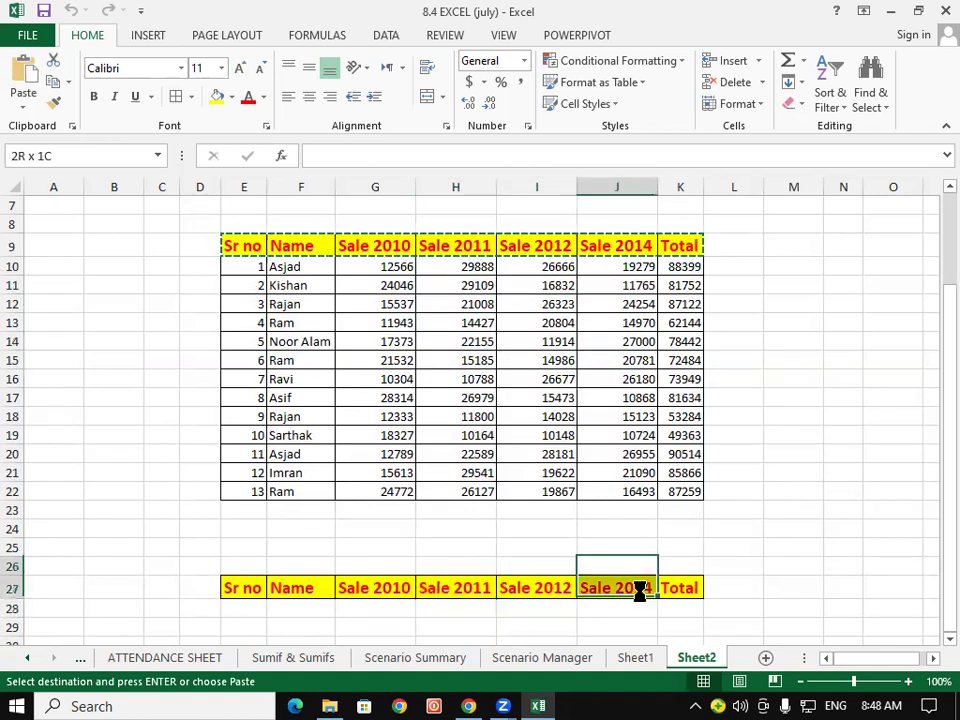
{"action": "left_click", "coordinate": [360, 607]}
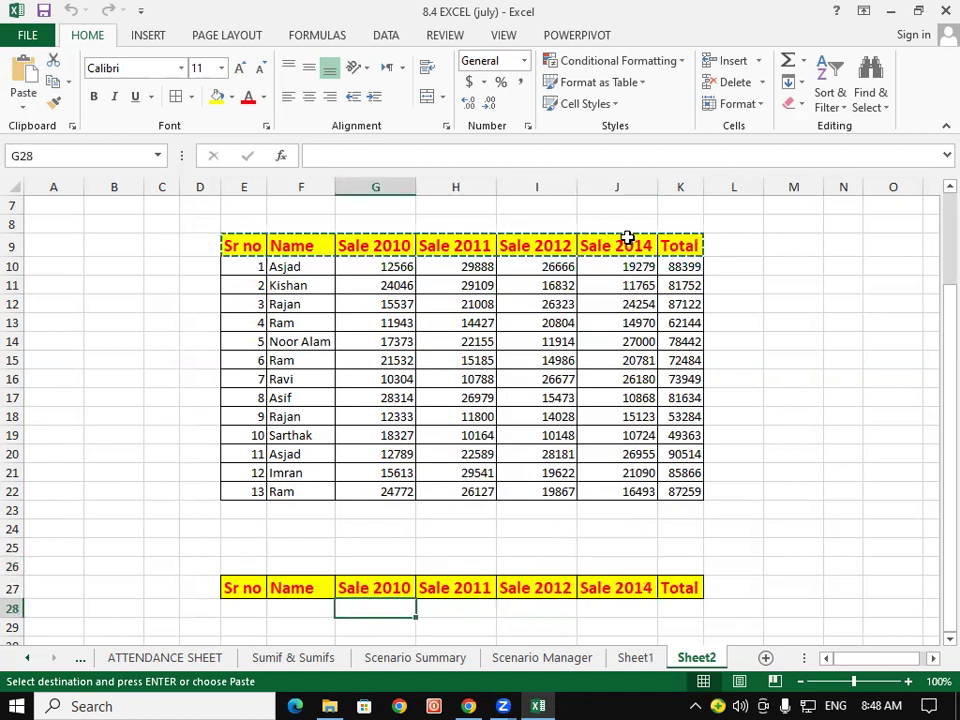
{"action": "left_click", "coordinate": [512, 610]}
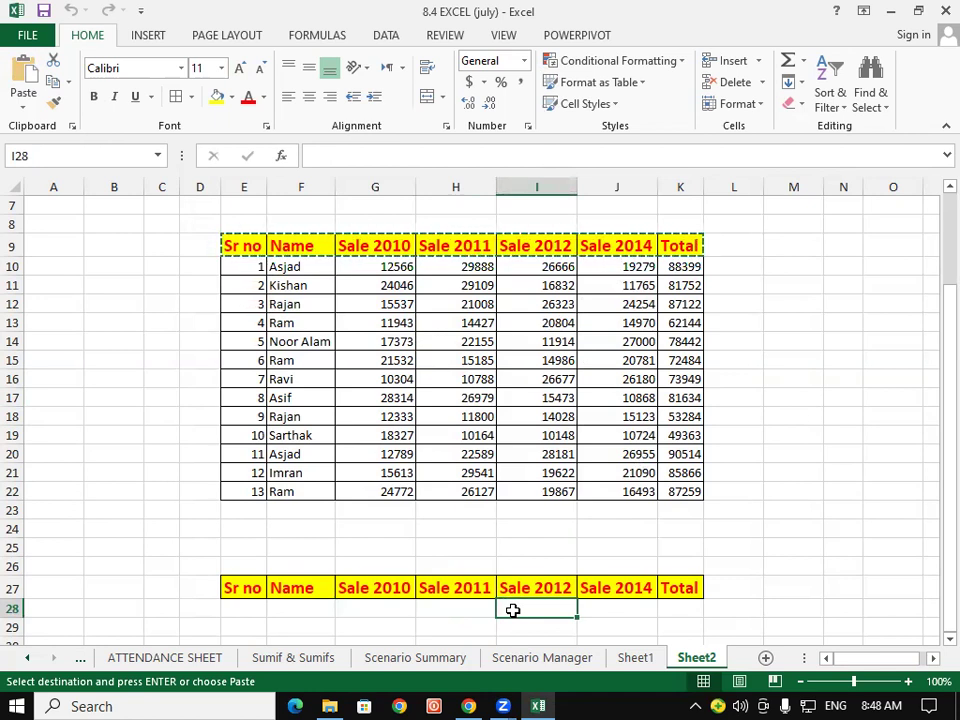
Enter the criterion =">20000" in I28 beneath the copied Sale 2012 heading.
{"action": "key", "text": "Escape"}
{"action": "type", "text": "=\""}
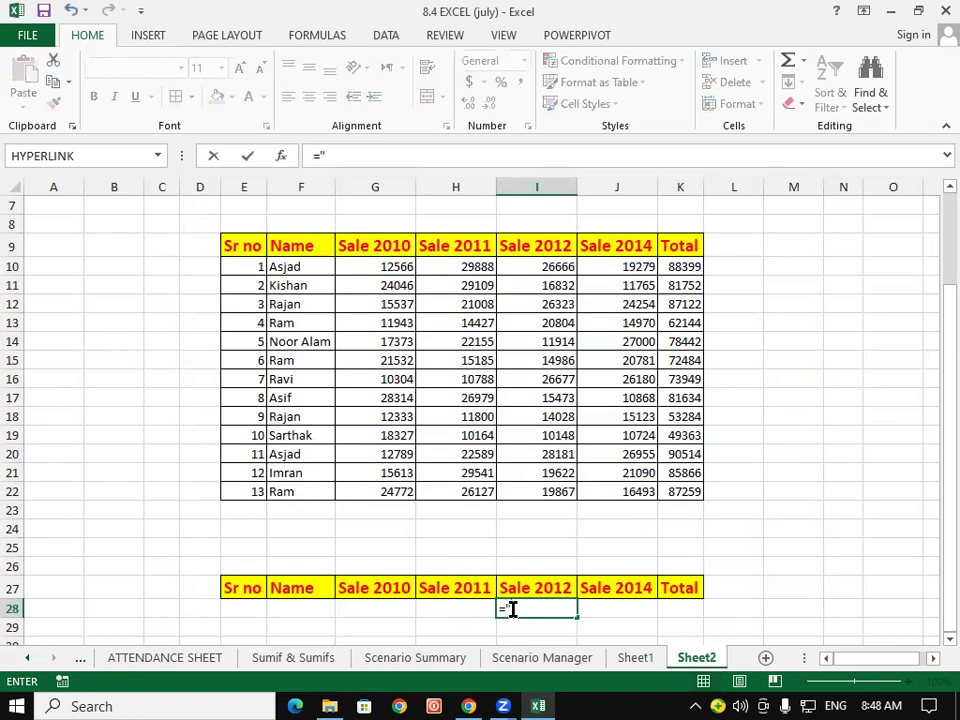
{"action": "type", "text": ">"}
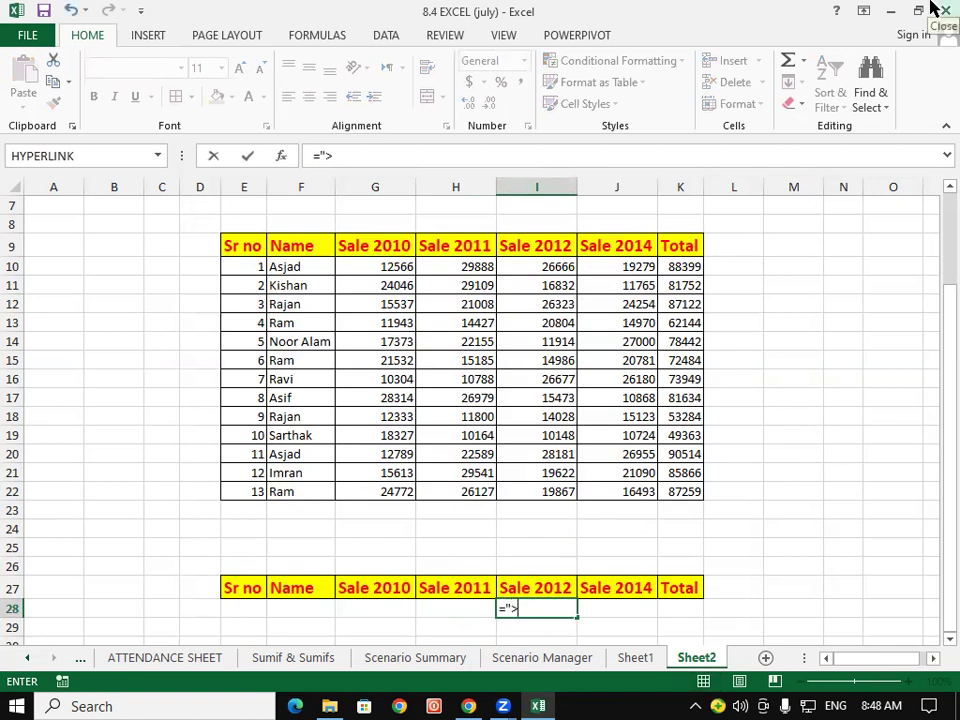
{"action": "type", "text": "20000"}
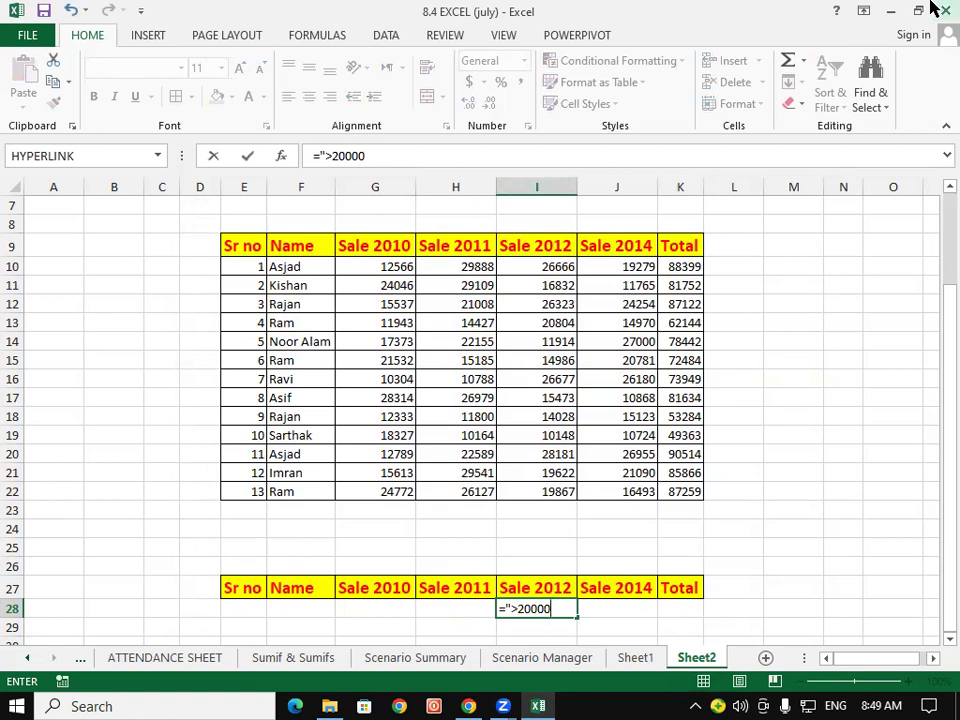
{"action": "type", "text": "\""}
{"action": "key", "text": "ctrl+Return"}
{"action": "key", "text": "Return"}
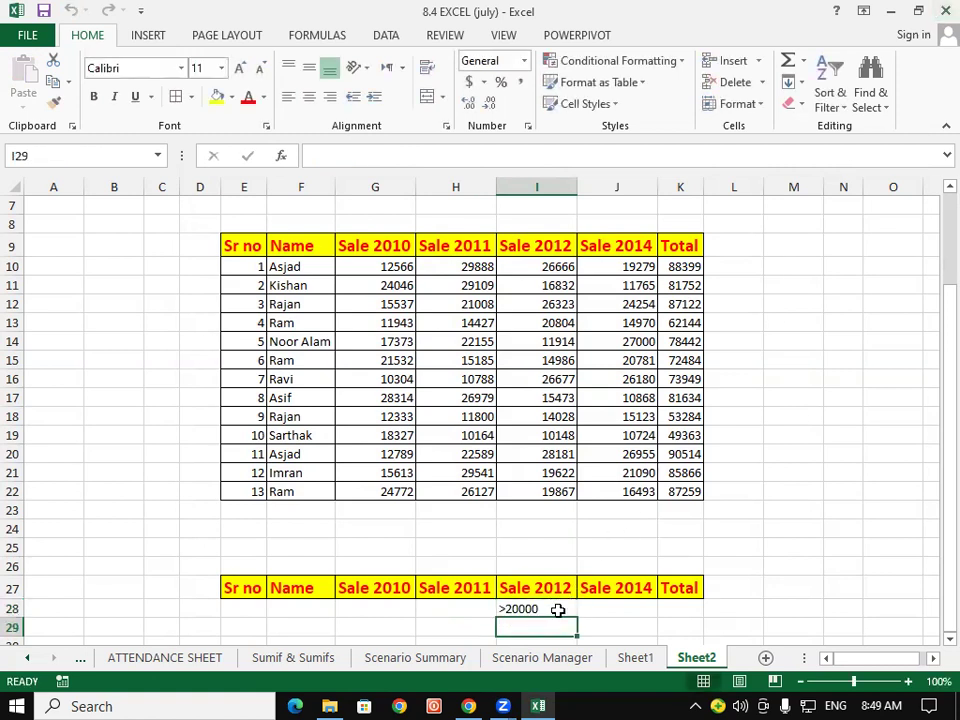
{"action": "left_click", "coordinate": [450, 398]}
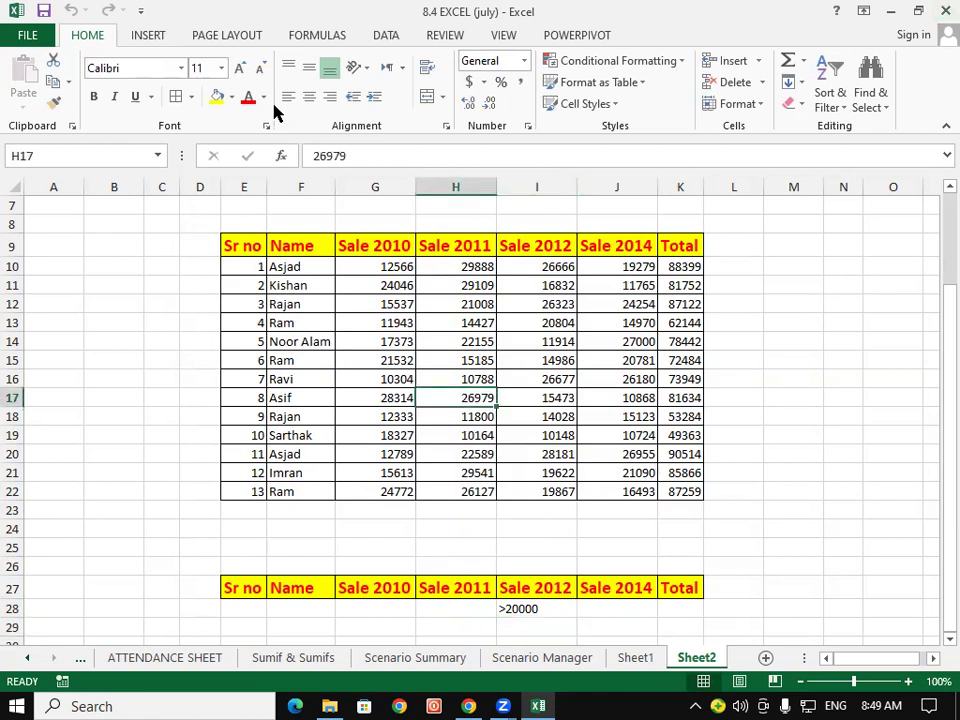
Run Advanced Filter in place on $E$9:$K$22 with criteria $E$27:$K$28, unique records only.
{"action": "left_click", "coordinate": [382, 36]}
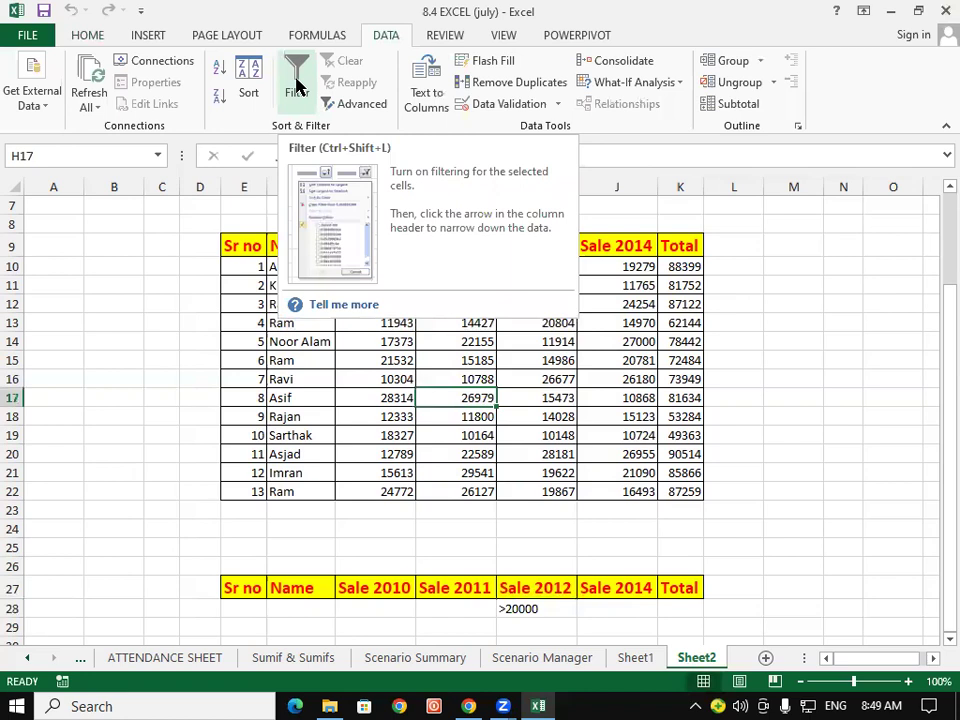
{"action": "left_click", "coordinate": [338, 104]}
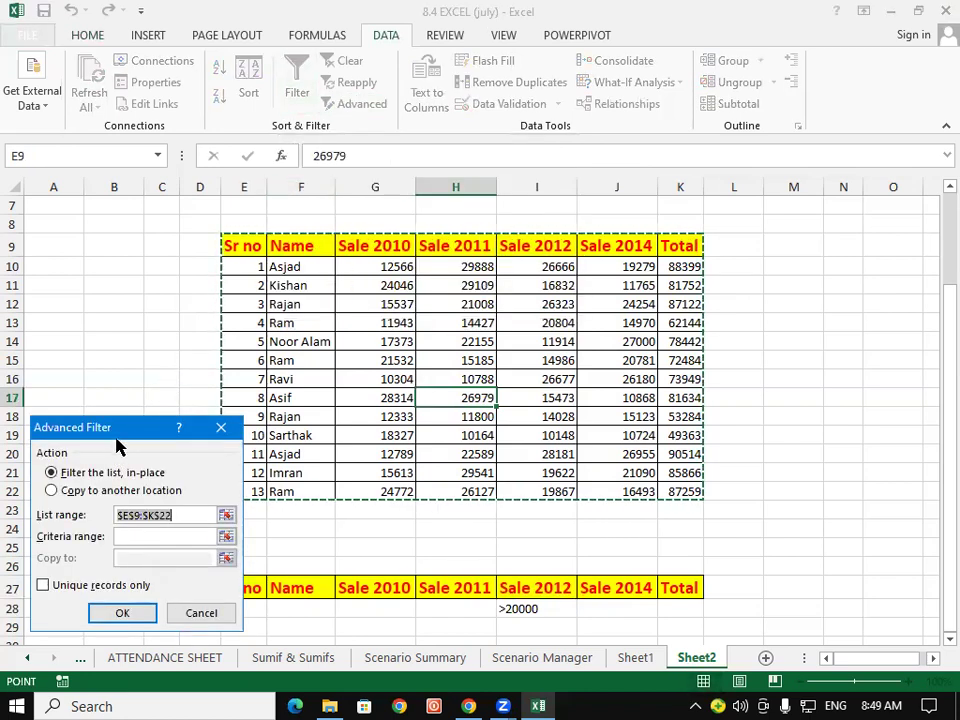
{"action": "left_click_drag", "start_coordinate": [117, 446], "coordinate": [708, 103]}
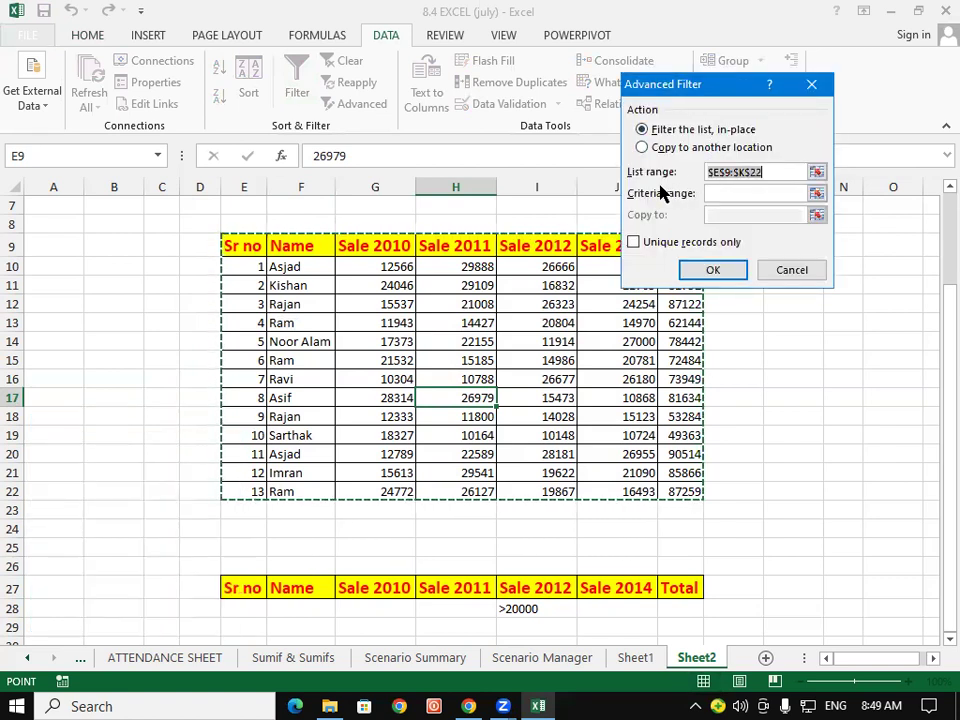
{"action": "key", "text": "BackSpace"}
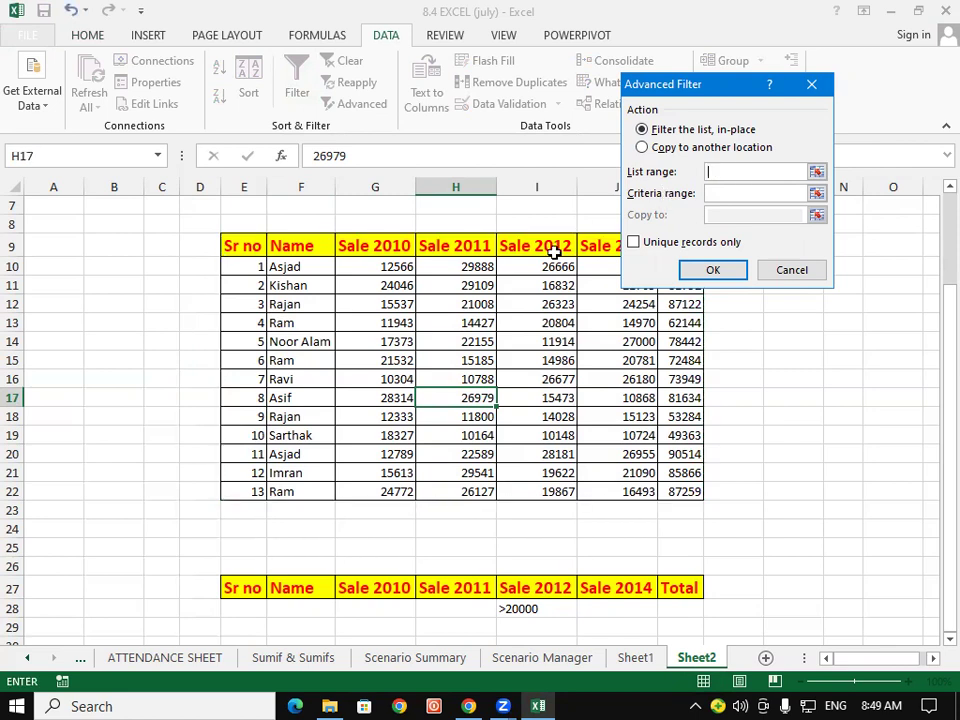
{"action": "mouse_move", "coordinate": [248, 246]}
{"action": "left_mouse_down"}
{"action": "mouse_move", "coordinate": [425, 420]}
{"action": "mouse_move", "coordinate": [671, 494]}
{"action": "left_mouse_up"}
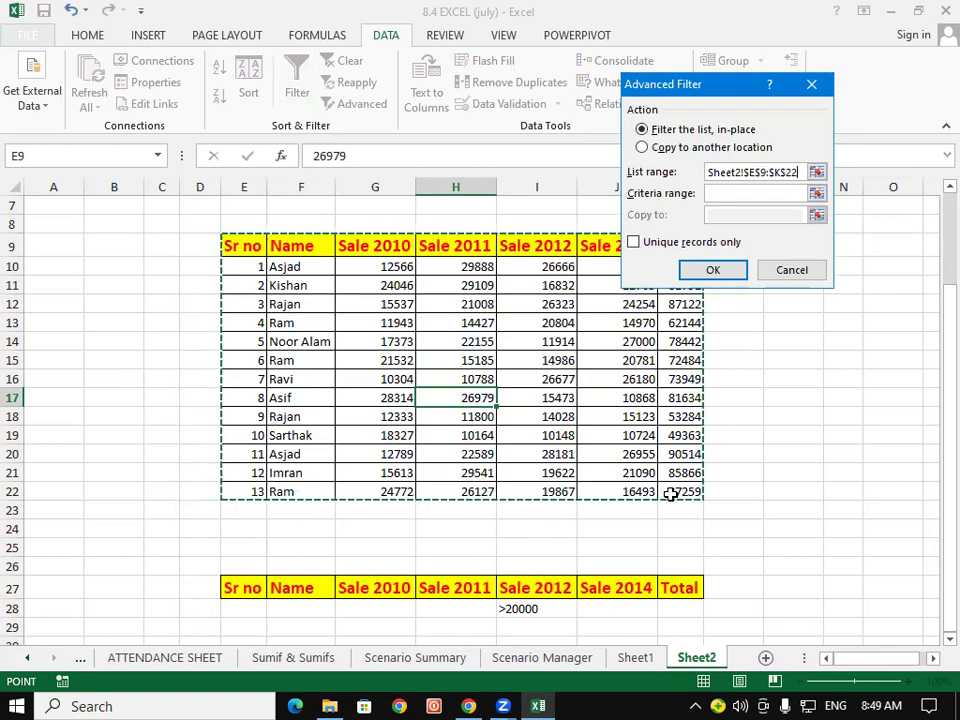
{"action": "left_click", "coordinate": [724, 194]}
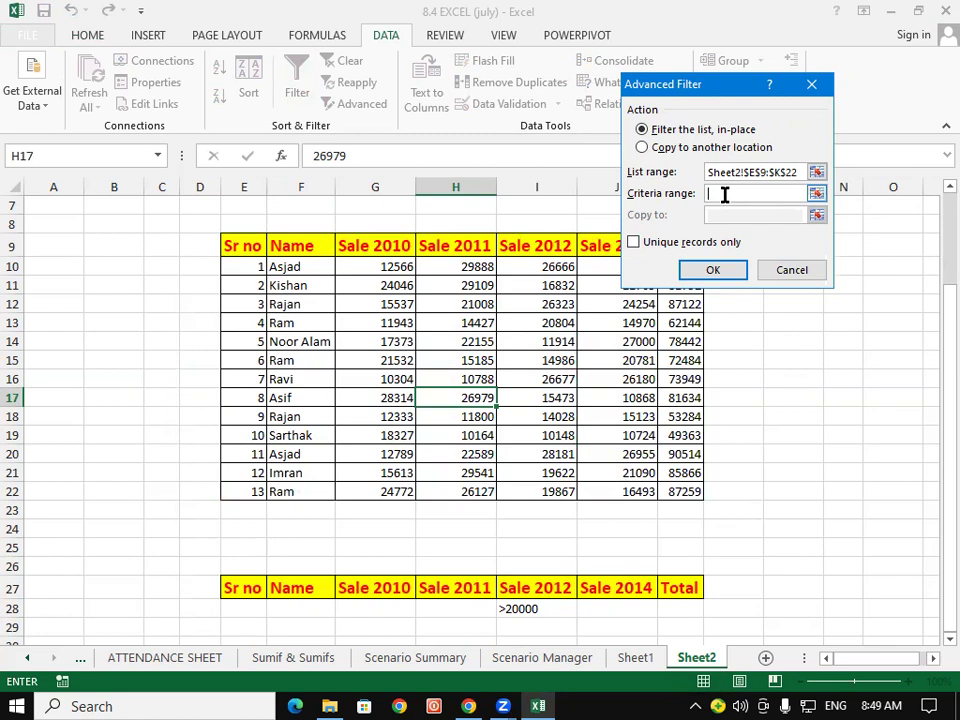
{"action": "scroll", "coordinate": [412, 420], "scroll_direction": "down", "scroll_amount": 1}
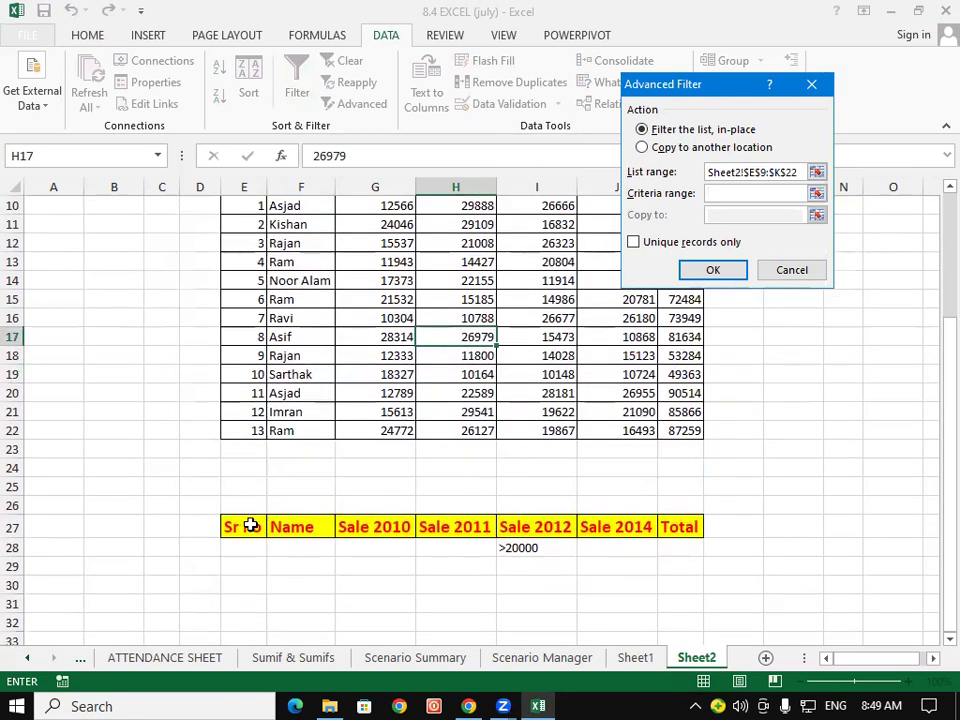
{"action": "left_click_drag", "start_coordinate": [250, 525], "coordinate": [548, 550]}
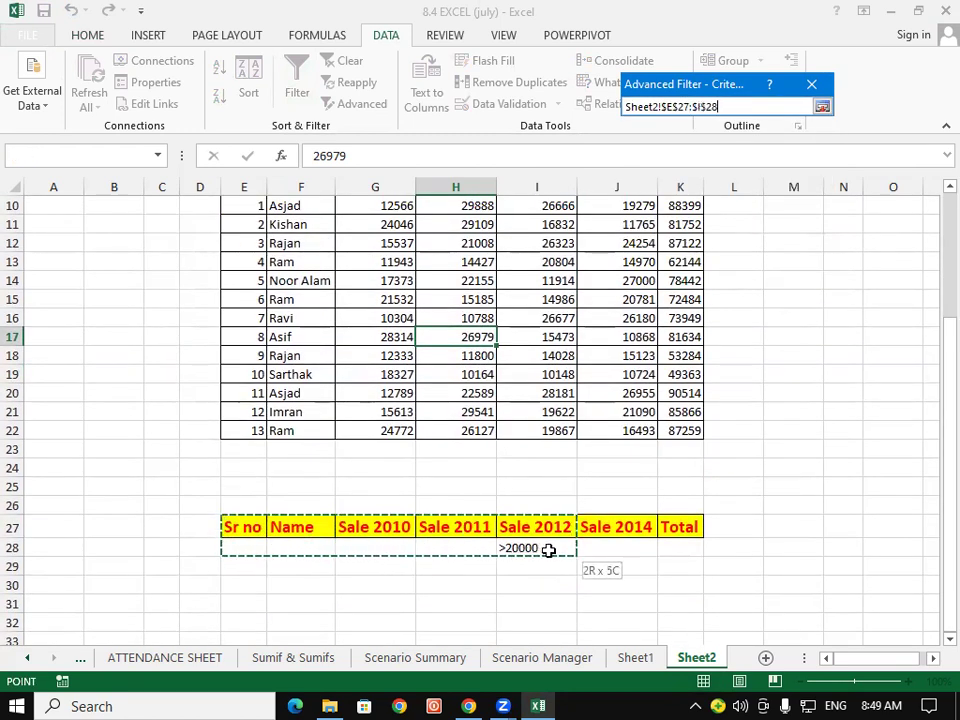
{"action": "left_click_drag", "start_coordinate": [548, 550], "coordinate": [666, 550]}
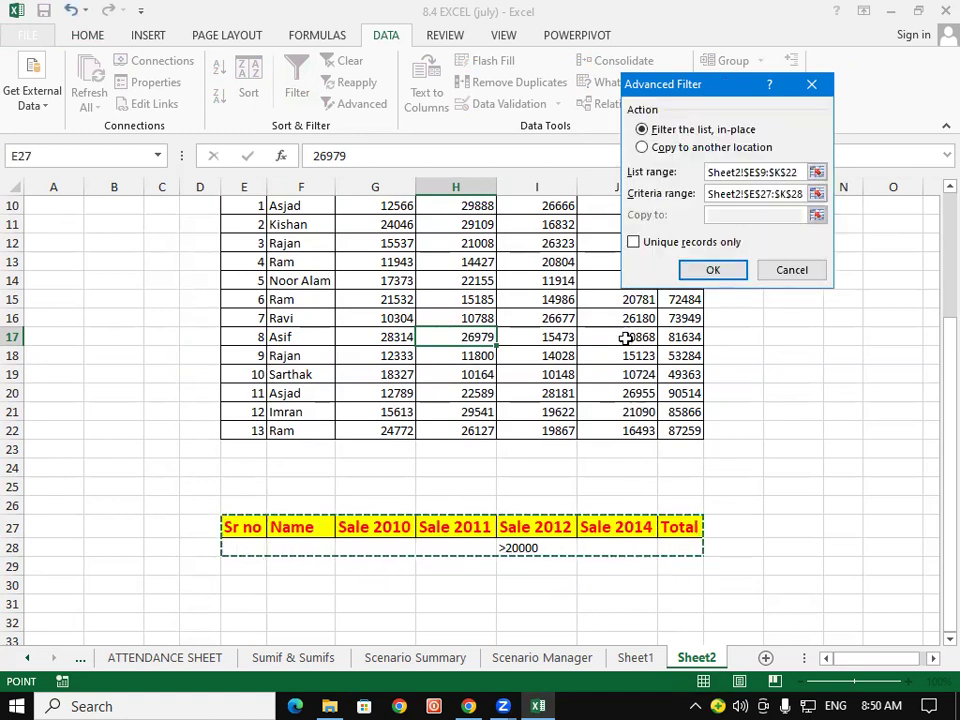
{"action": "left_click", "coordinate": [633, 244]}
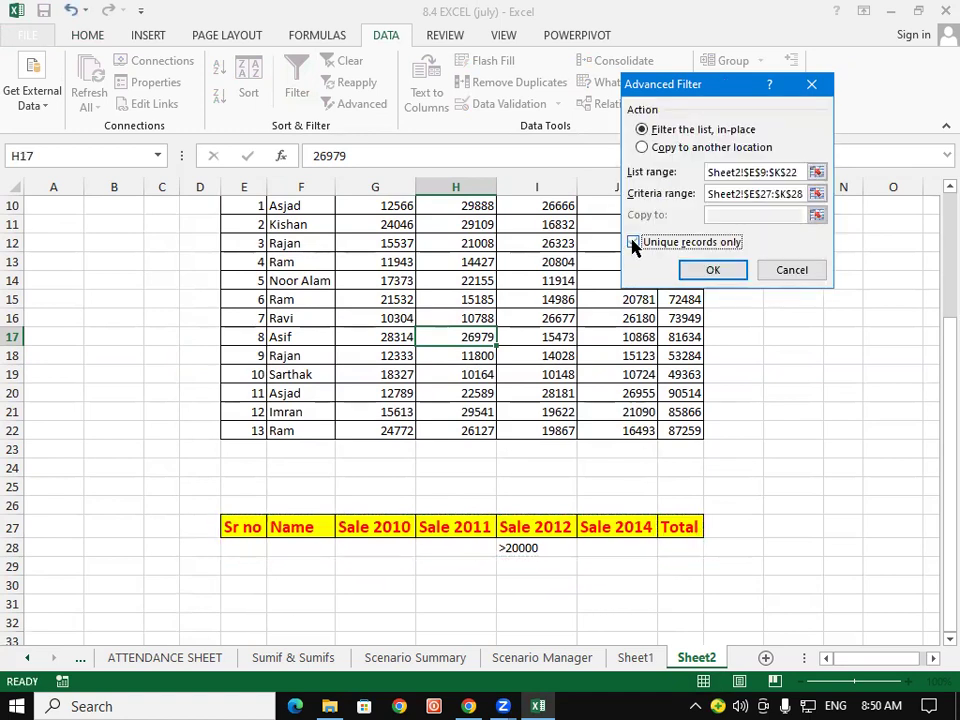
{"action": "left_click", "coordinate": [710, 270]}
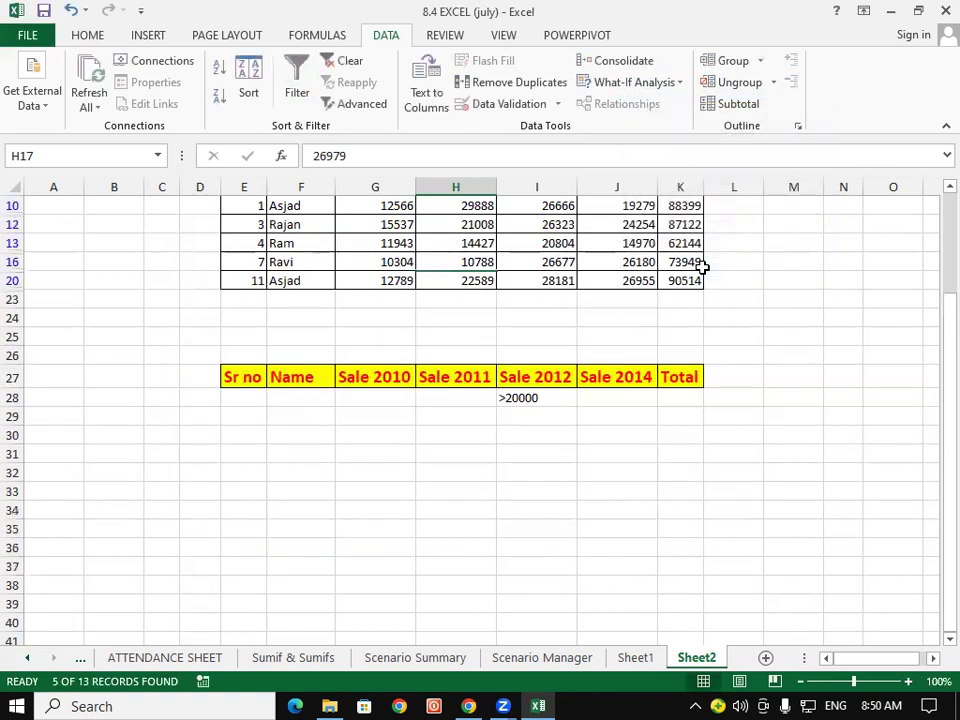
{"action": "scroll", "coordinate": [733, 339], "scroll_direction": "up", "scroll_amount": 2}
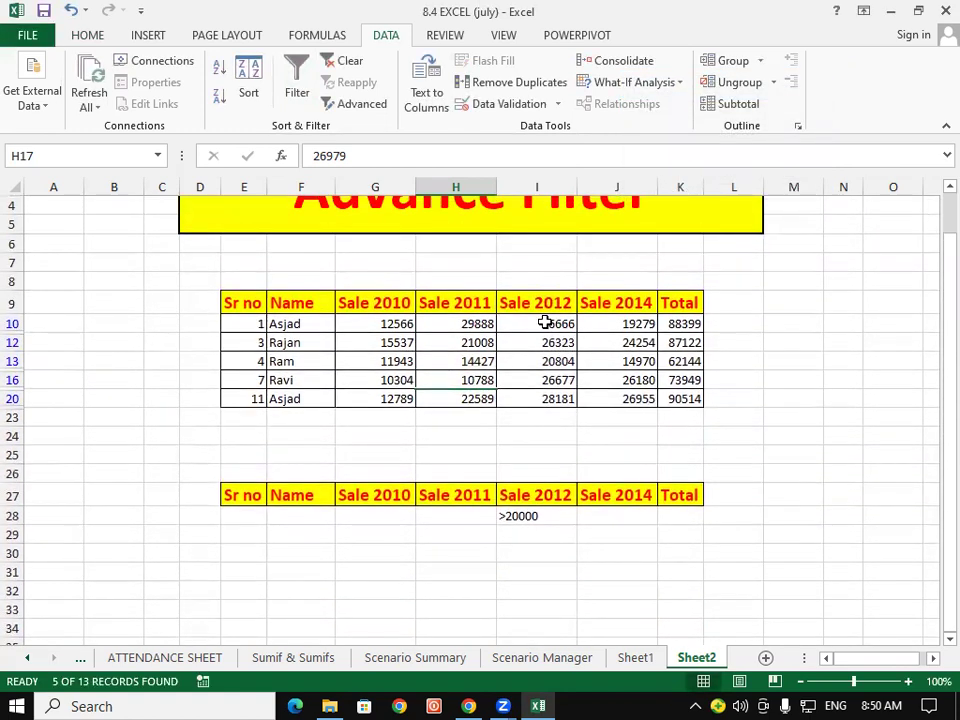
{"action": "left_click_drag", "start_coordinate": [545, 322], "coordinate": [551, 398]}
{"action": "left_click", "coordinate": [679, 478]}
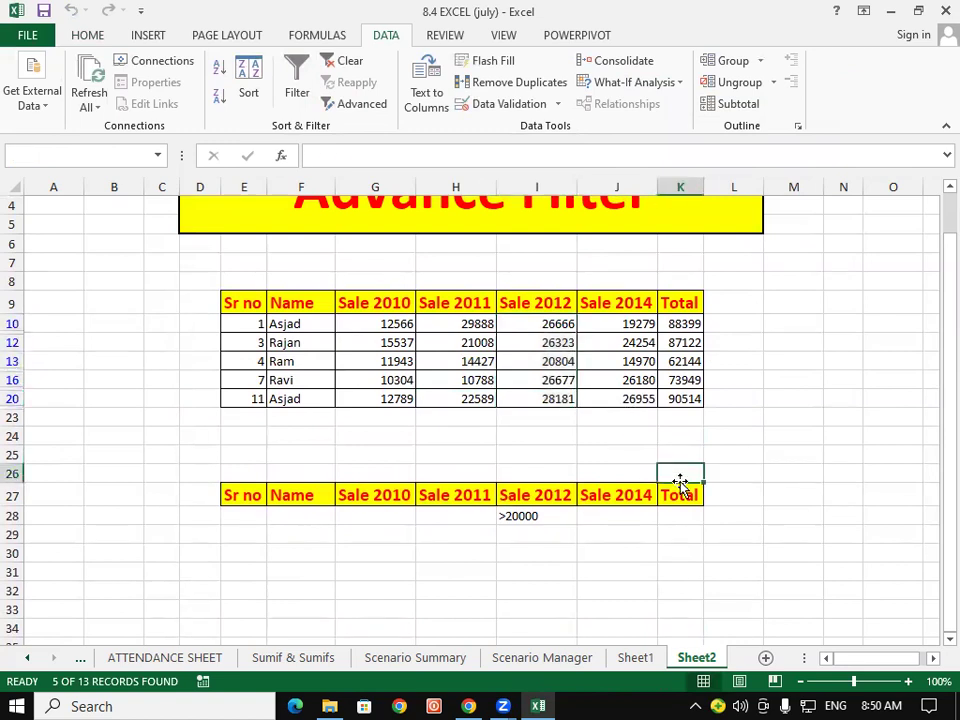
{"action": "left_click_drag", "start_coordinate": [551, 322], "coordinate": [556, 398]}
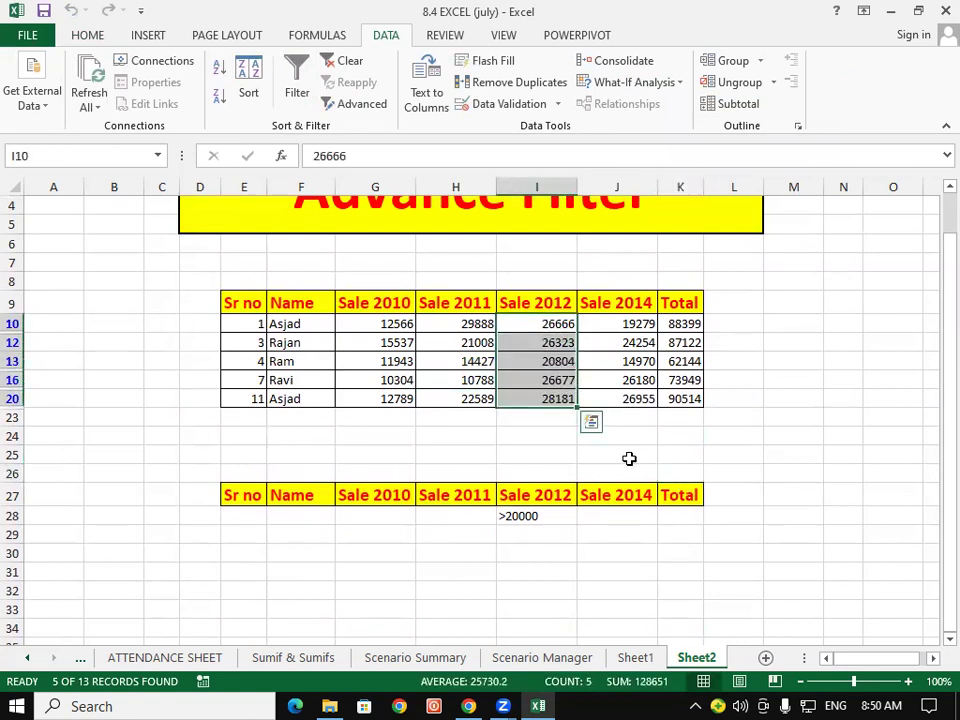
{"action": "left_click", "coordinate": [562, 340]}
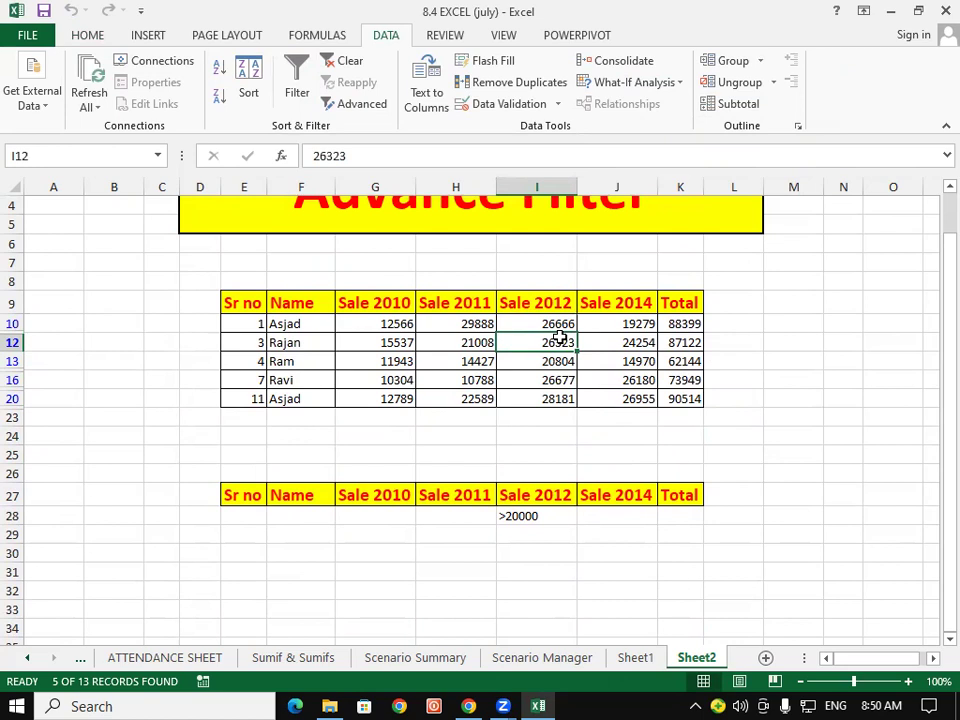
Clear the Data filter and wipe the criteria block E27:K29 with Clear All.
{"action": "left_click", "coordinate": [338, 66]}
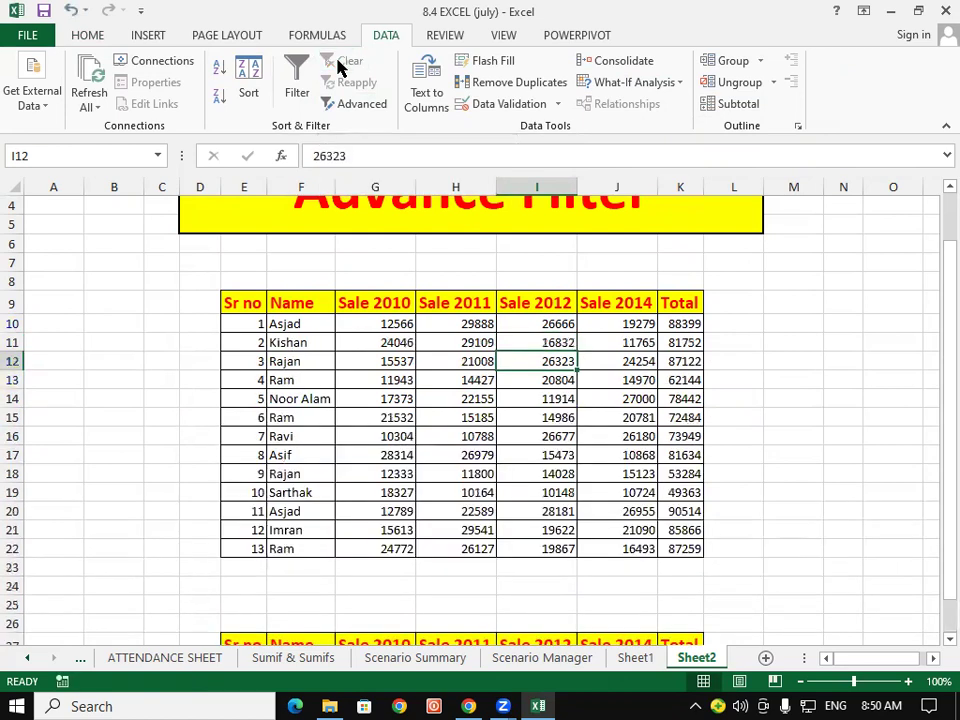
{"action": "scroll", "coordinate": [456, 372], "scroll_direction": "down", "scroll_amount": 3}
{"action": "left_click_drag", "start_coordinate": [258, 472], "coordinate": [680, 509]}
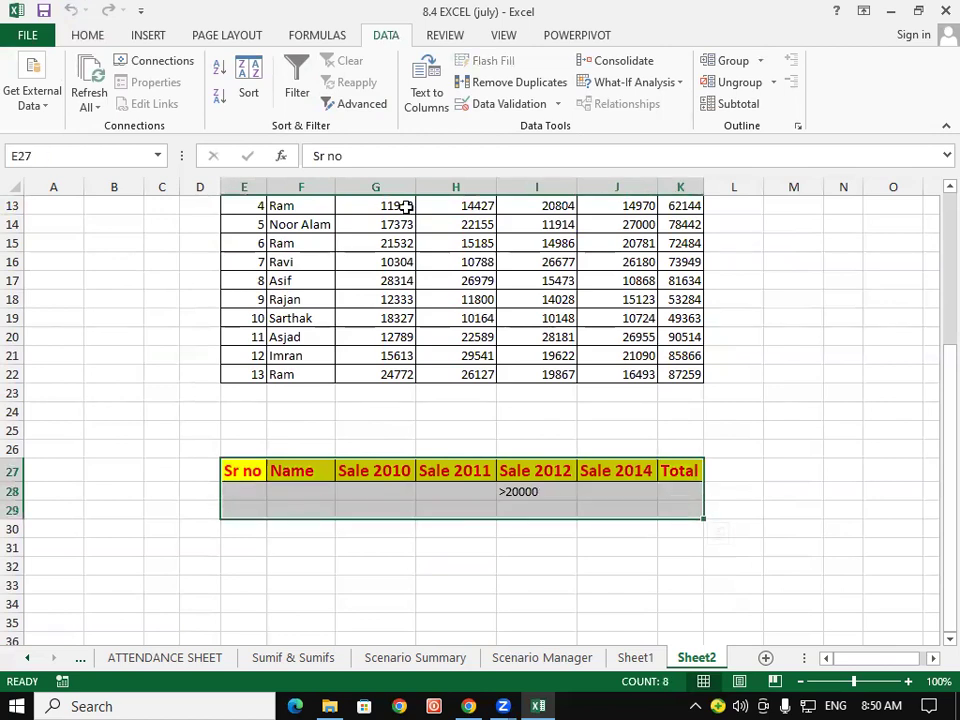
{"action": "left_click", "coordinate": [87, 35]}
{"action": "left_click", "coordinate": [790, 103]}
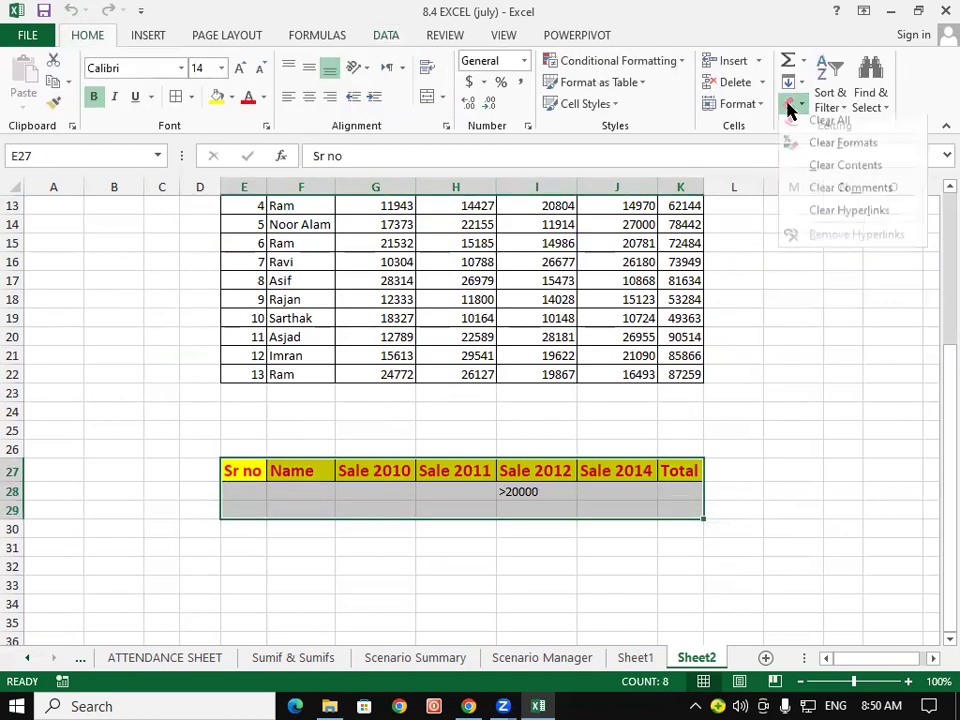
{"action": "left_click", "coordinate": [800, 124]}
{"action": "left_click", "coordinate": [747, 434]}
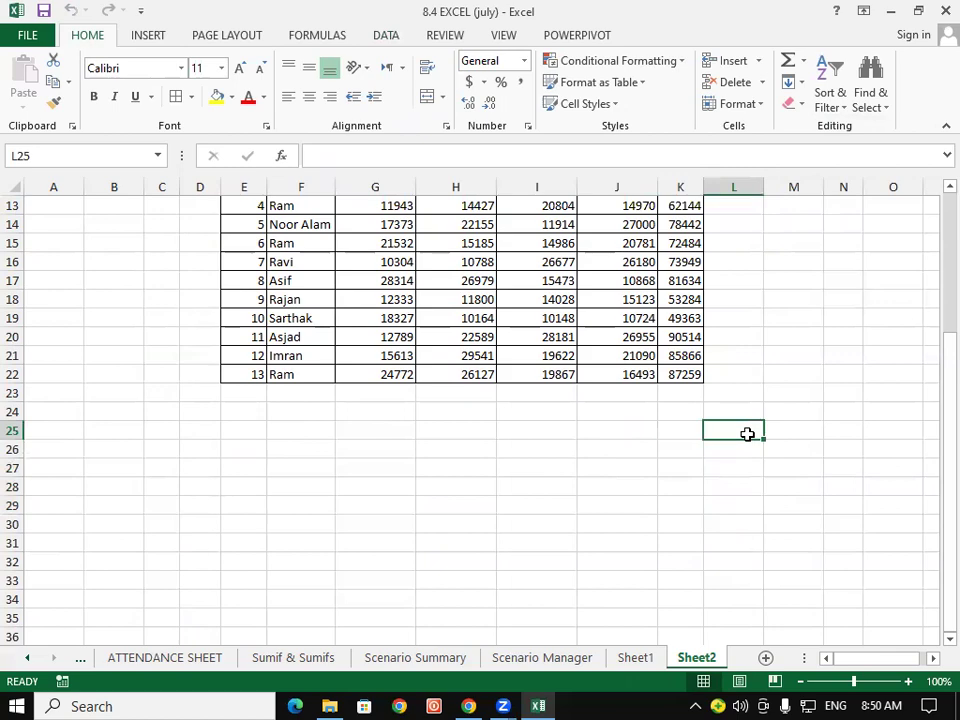
Select the sales table, then the Sale 2014 heading.
{"action": "scroll", "coordinate": [747, 434], "scroll_direction": "up", "scroll_amount": 3}
{"action": "left_click_drag", "start_coordinate": [241, 300], "coordinate": [660, 553]}
{"action": "left_click", "coordinate": [606, 415]}
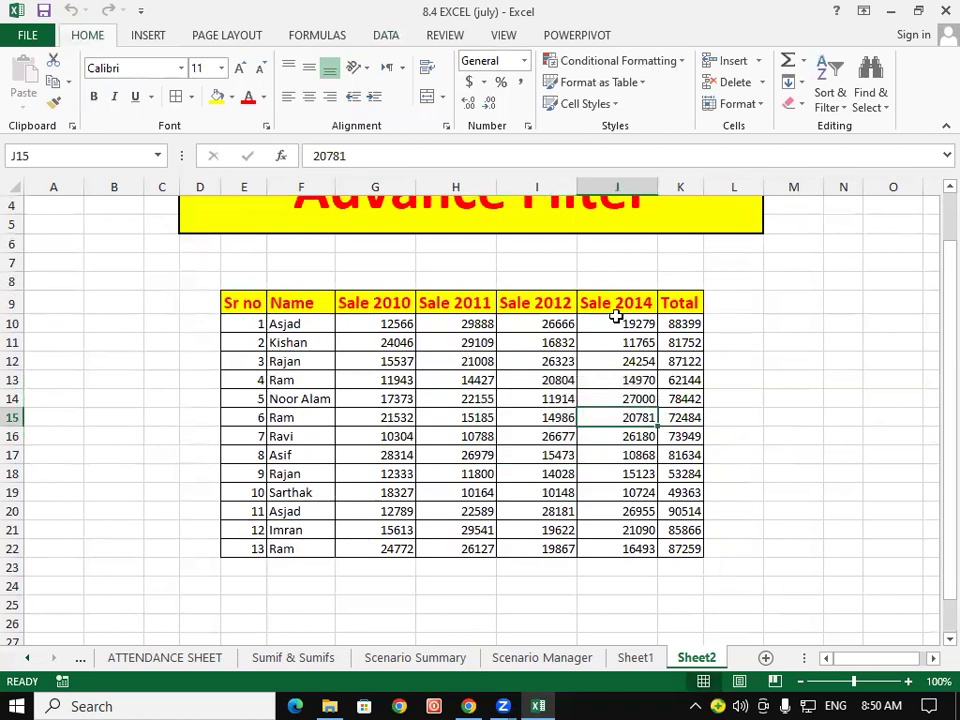
{"action": "left_click", "coordinate": [608, 303]}
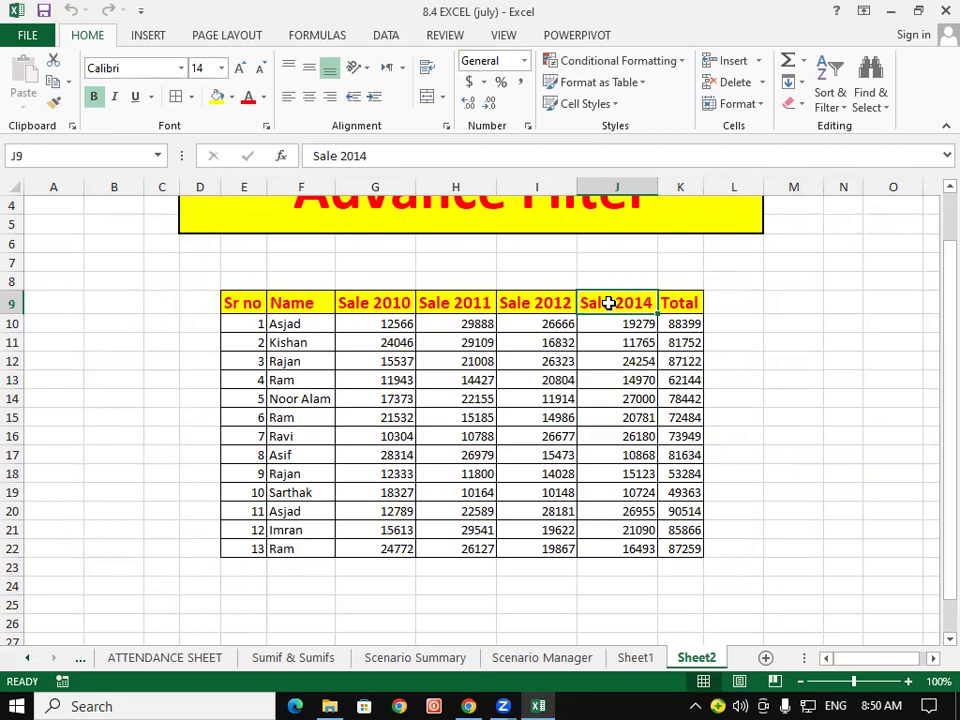
Copy the header row E9:K9 to row 26 starting at E26.
{"action": "left_click", "coordinate": [617, 380]}
{"action": "left_click_drag", "start_coordinate": [245, 303], "coordinate": [667, 303]}
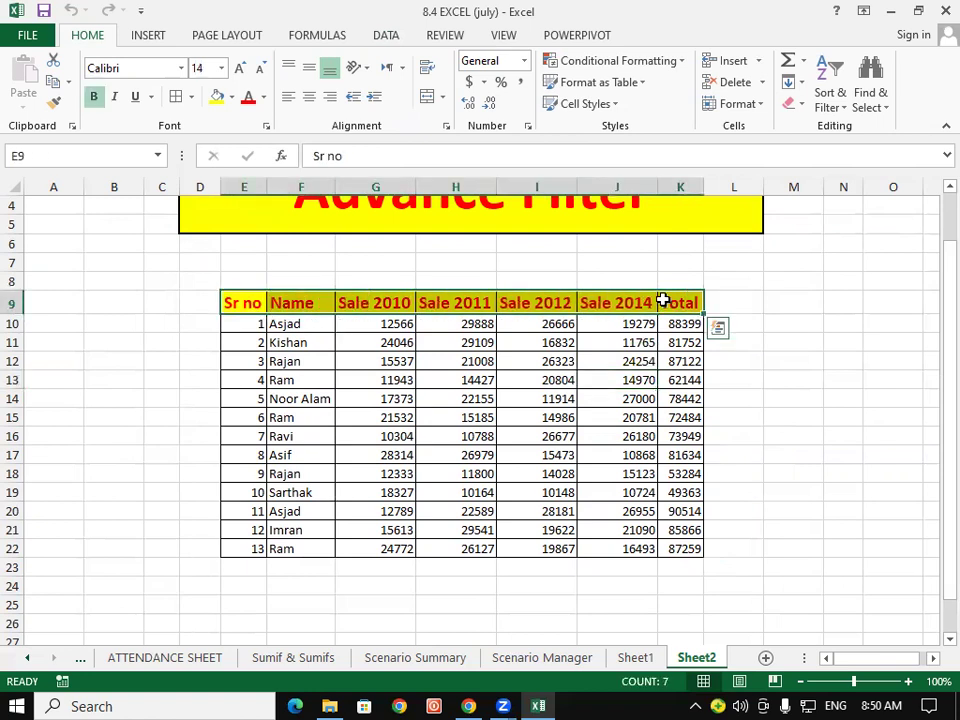
{"action": "key", "text": "ctrl+c"}
{"action": "scroll", "coordinate": [452, 364], "scroll_direction": "down", "scroll_amount": 2}
{"action": "scroll", "coordinate": [400, 400], "scroll_direction": "down", "scroll_amount": 1}
{"action": "left_click", "coordinate": [249, 441]}
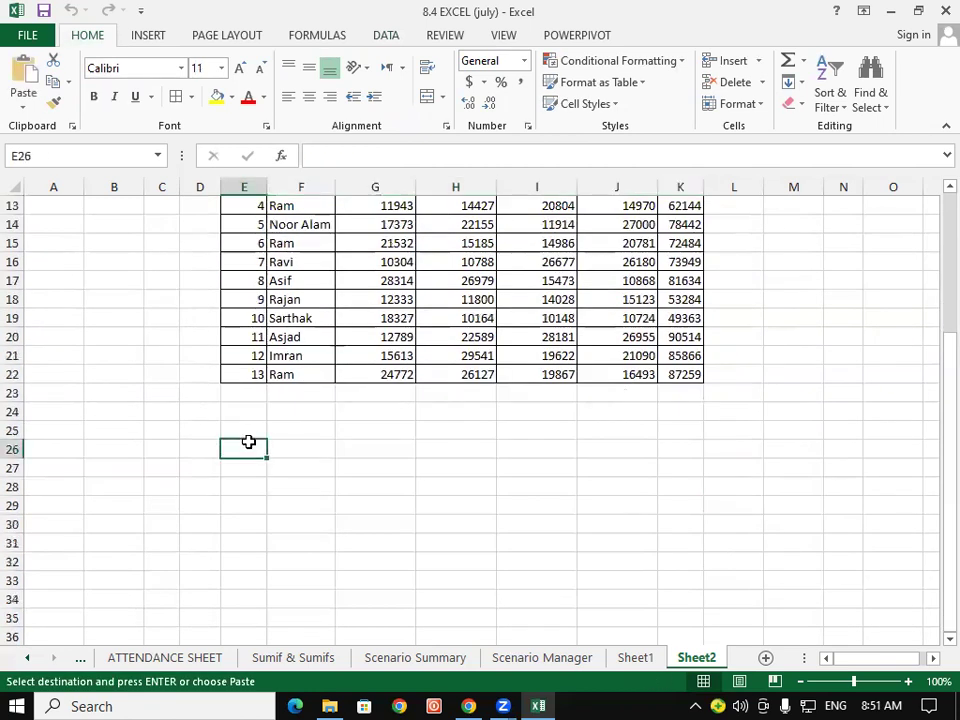
{"action": "key", "text": "ctrl+v"}
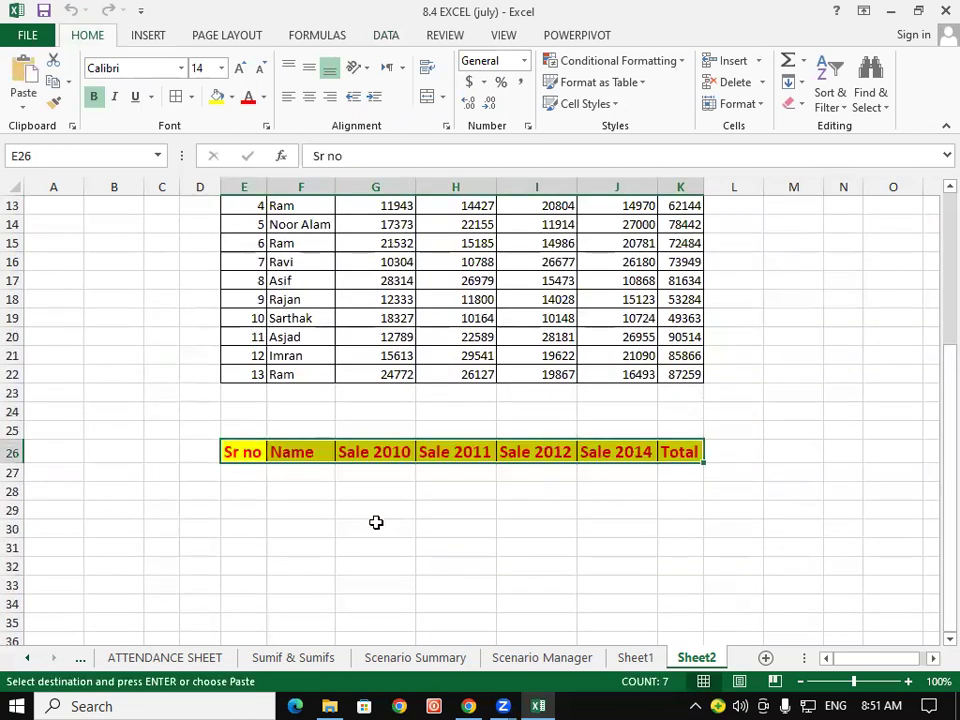
{"action": "left_click", "coordinate": [376, 522]}
{"action": "scroll", "coordinate": [535, 408], "scroll_direction": "up", "scroll_amount": 2}
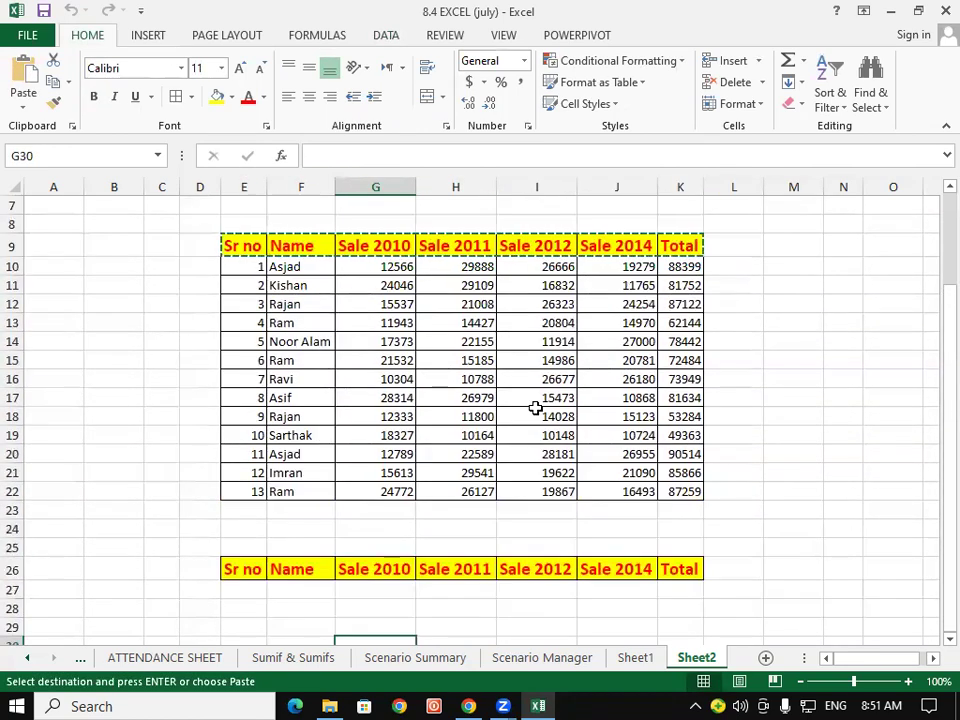
{"action": "left_click", "coordinate": [634, 249]}
{"action": "key", "text": "Escape"}
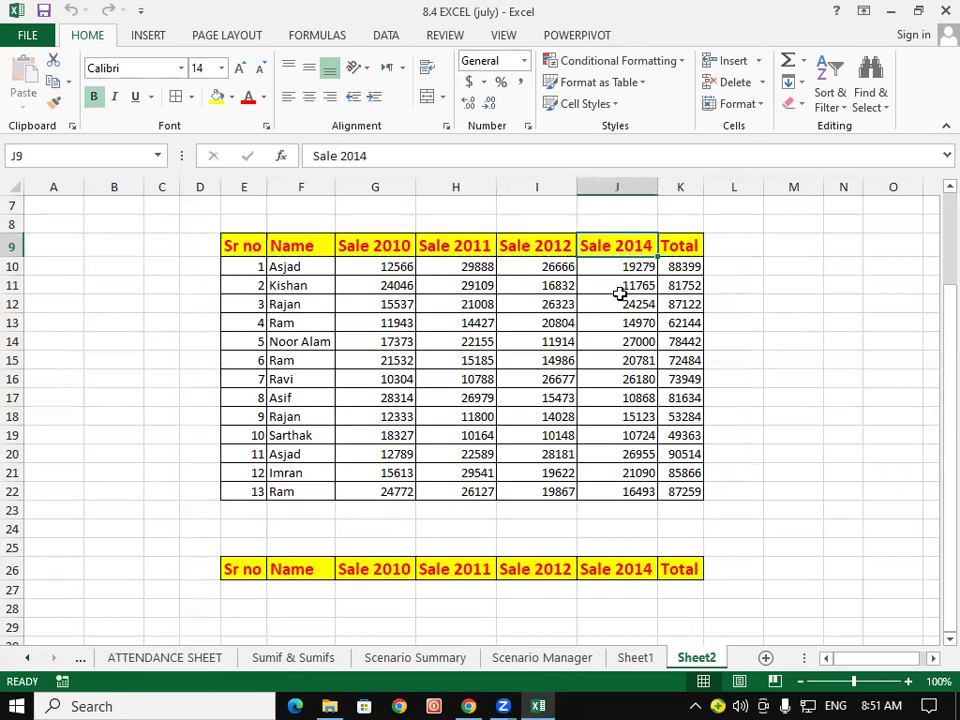
Enter the criterion >20000 in J27 under the Sale 2014 heading.
{"action": "scroll", "coordinate": [620, 380], "scroll_direction": "down", "scroll_amount": 2}
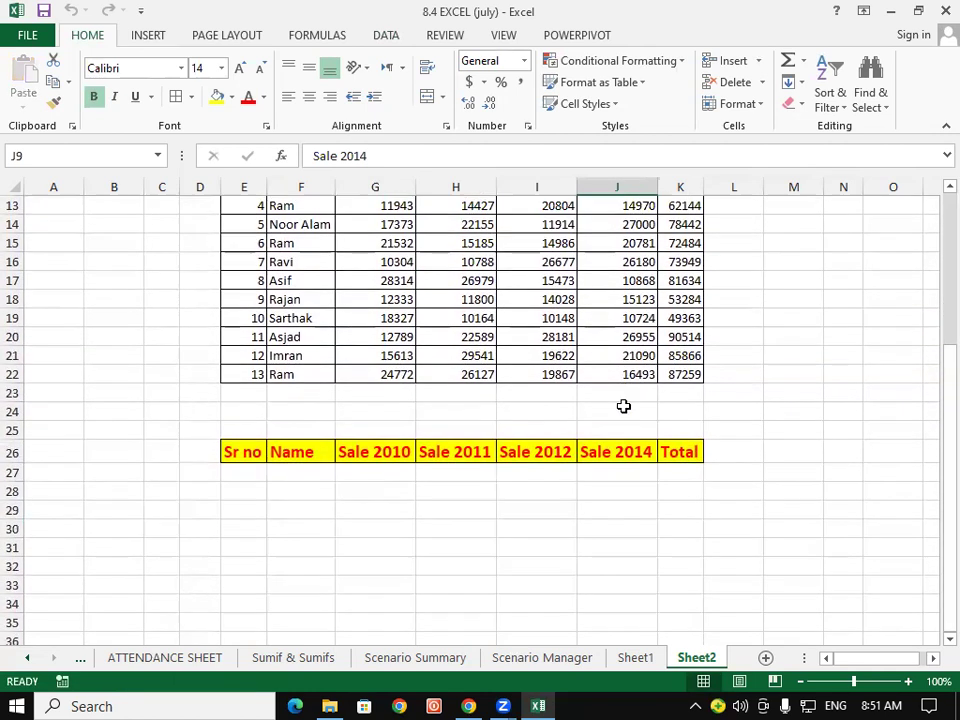
{"action": "left_click", "coordinate": [620, 466]}
{"action": "type", "text": "=\">20000"}
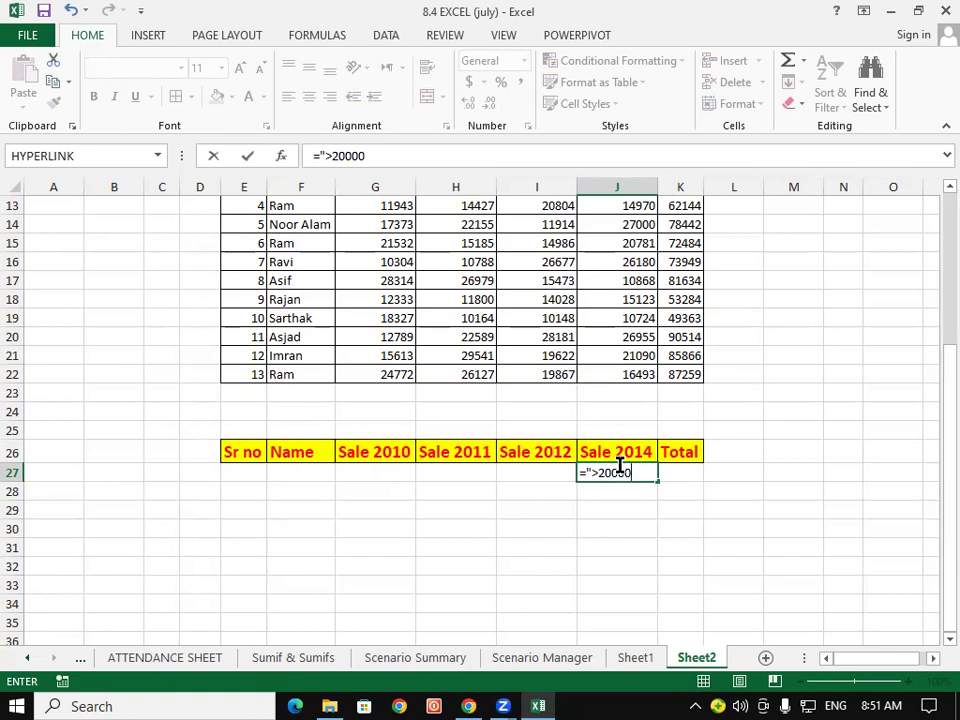
{"action": "key", "text": "Return"}
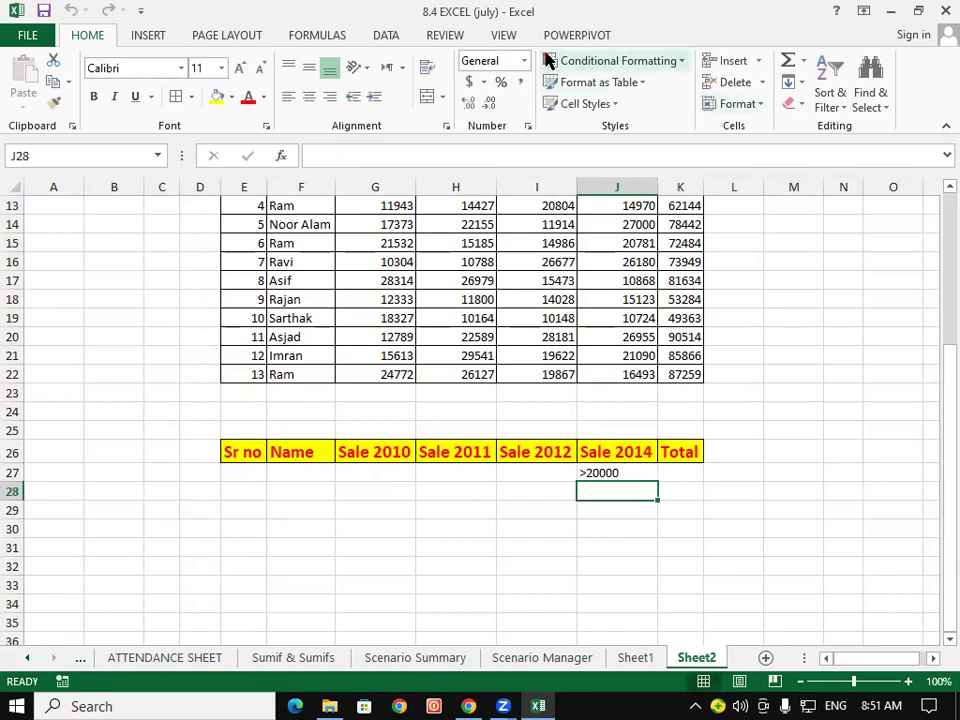
{"action": "left_click", "coordinate": [384, 38]}
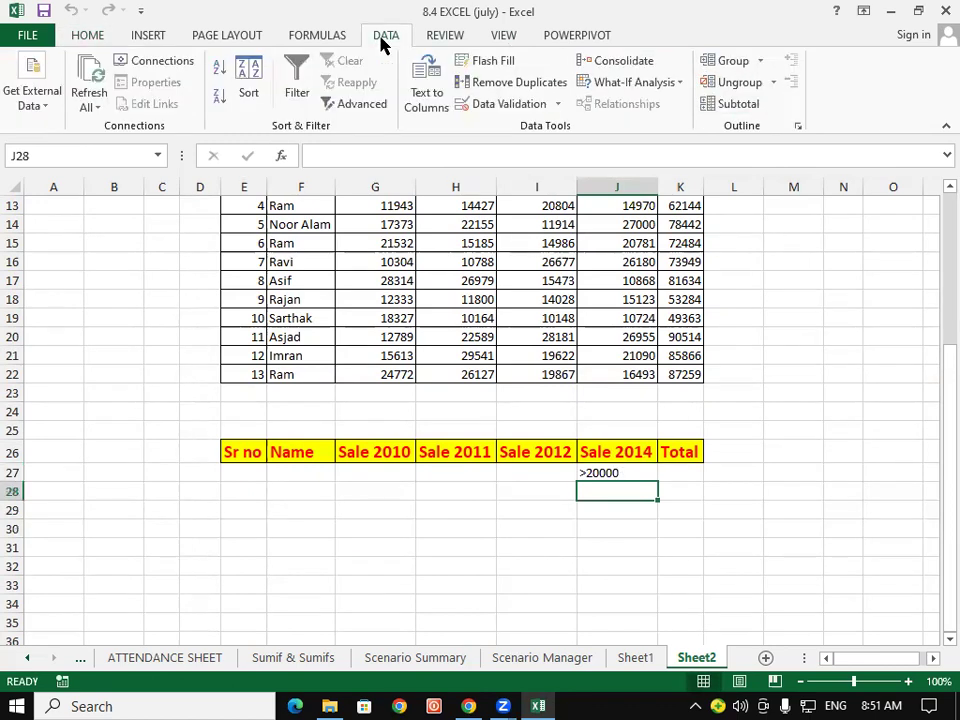
Run Advanced Filter in place on E9:K22 with criteria E26:K27, unique records only.
{"action": "left_click", "coordinate": [345, 104]}
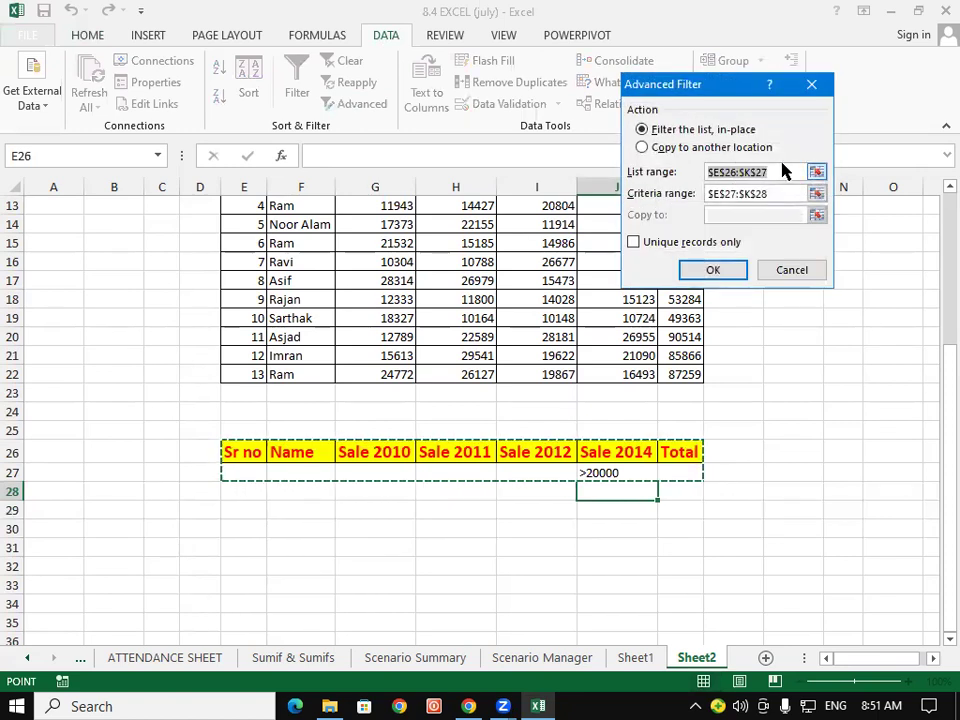
{"action": "key", "text": "BackSpace"}
{"action": "scroll", "coordinate": [252, 322], "scroll_direction": "up", "scroll_amount": 3}
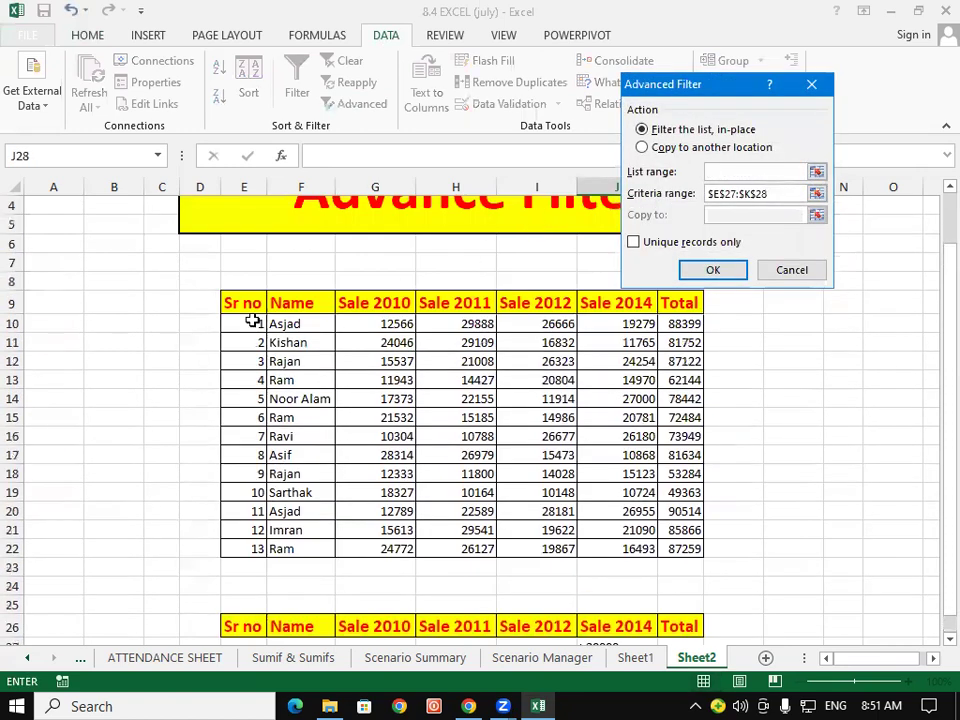
{"action": "left_click_drag", "start_coordinate": [228, 303], "coordinate": [660, 550]}
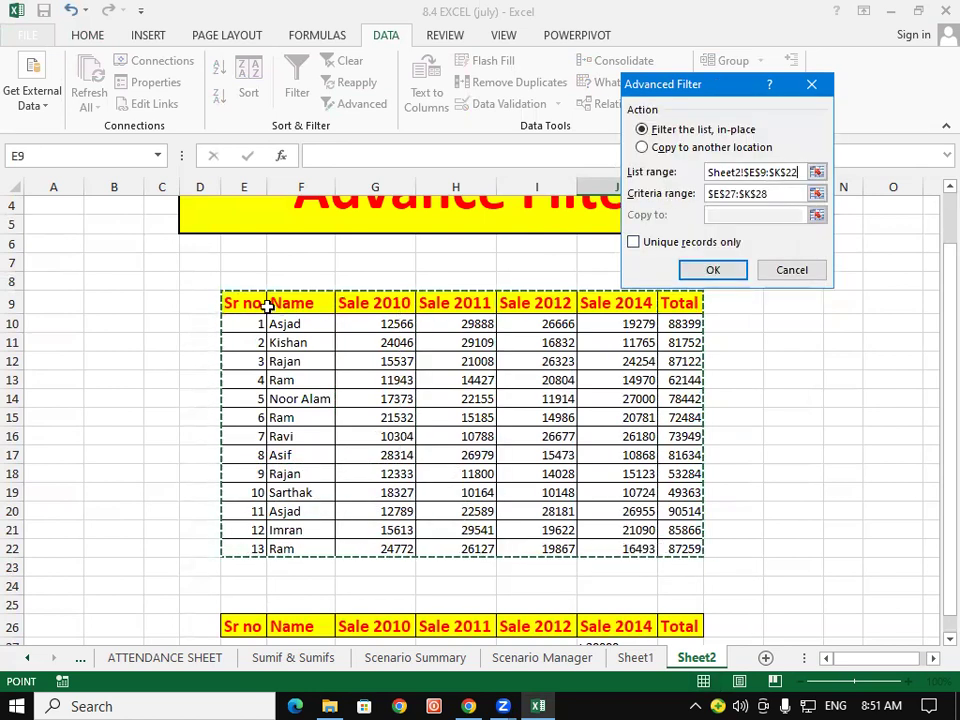
{"action": "left_click", "coordinate": [776, 193]}
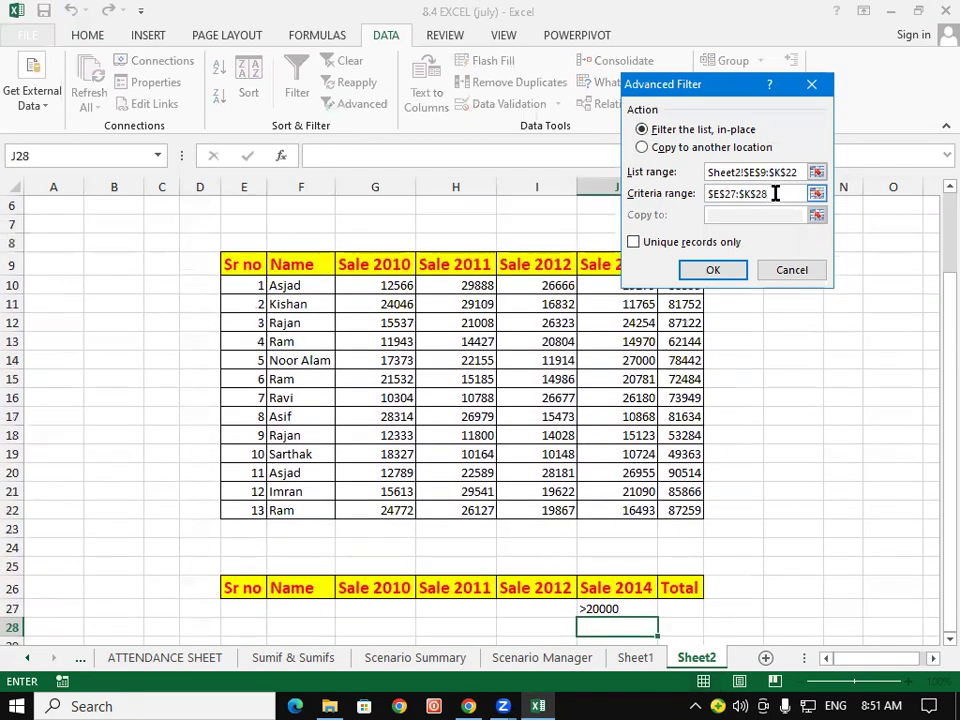
{"action": "key", "text": "BackSpace"}
{"action": "key", "text": "BackSpace"}
{"action": "key", "text": "BackSpace"}
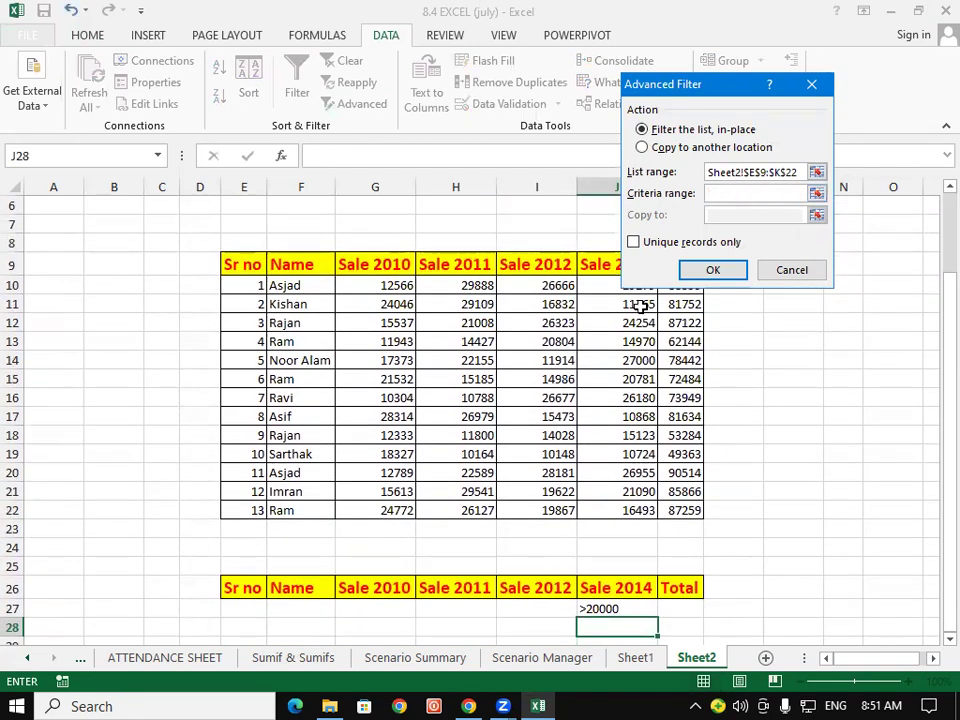
{"action": "scroll", "coordinate": [620, 320], "scroll_direction": "down", "scroll_amount": 2}
{"action": "mouse_move", "coordinate": [248, 470]}
{"action": "left_mouse_down"}
{"action": "mouse_move", "coordinate": [660, 473]}
{"action": "mouse_move", "coordinate": [670, 493]}
{"action": "left_mouse_up"}
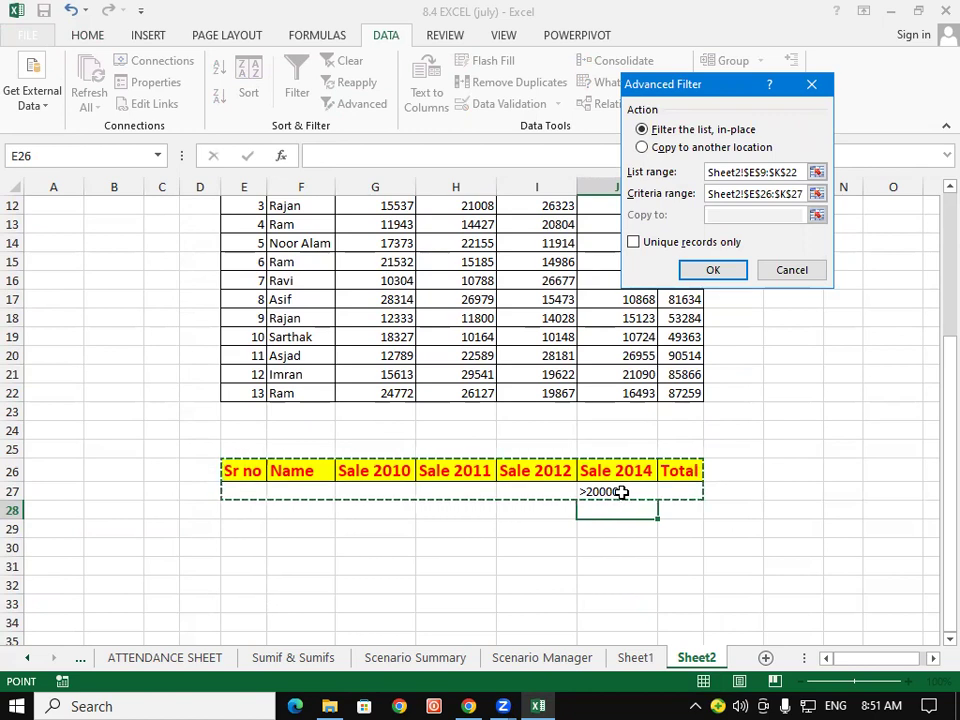
{"action": "left_click", "coordinate": [663, 243]}
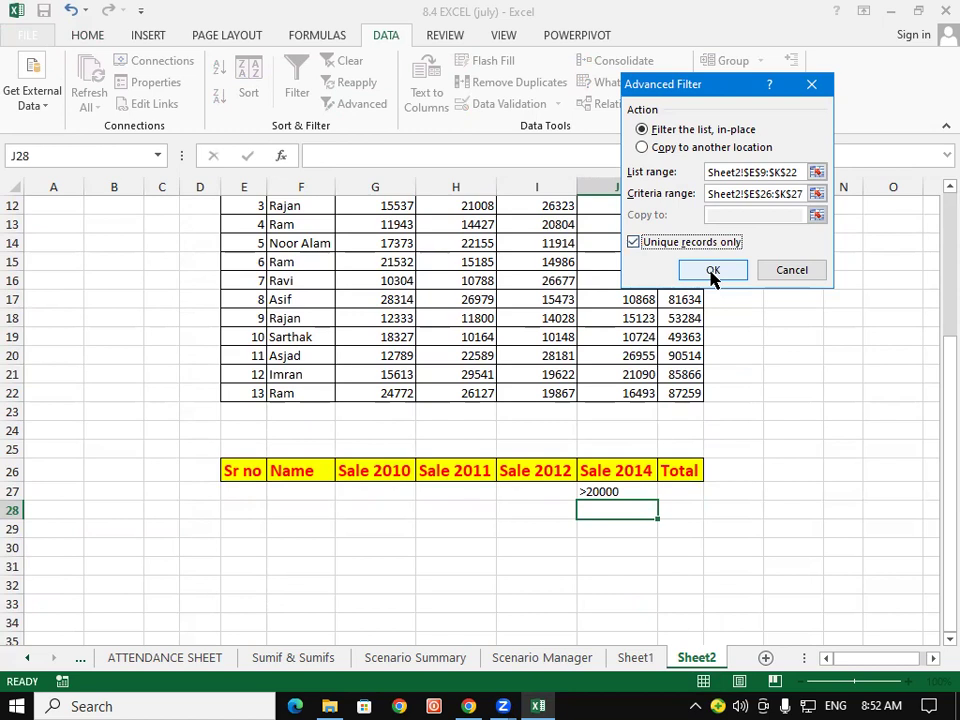
{"action": "left_click", "coordinate": [713, 270]}
{"action": "scroll", "coordinate": [700, 290], "scroll_direction": "up", "scroll_amount": 1}
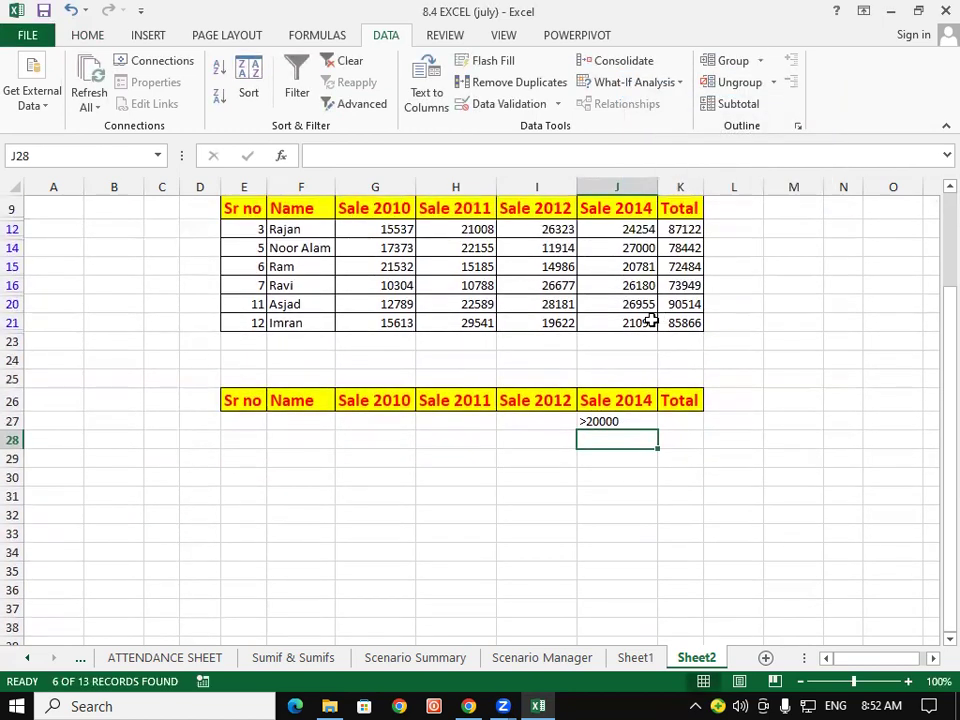
{"action": "left_click_drag", "start_coordinate": [651, 320], "coordinate": [625, 231]}
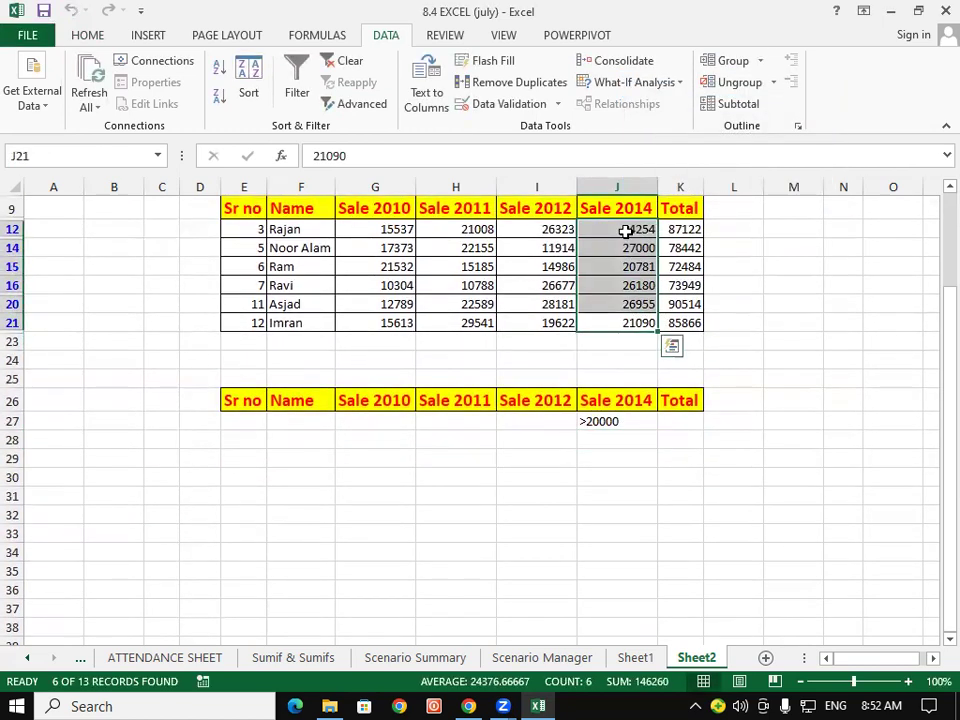
{"action": "left_click", "coordinate": [316, 230]}
{"action": "left_click", "coordinate": [306, 248]}
{"action": "left_click", "coordinate": [303, 266]}
{"action": "left_click", "coordinate": [297, 285]}
{"action": "left_click", "coordinate": [299, 304]}
{"action": "left_click", "coordinate": [302, 323]}
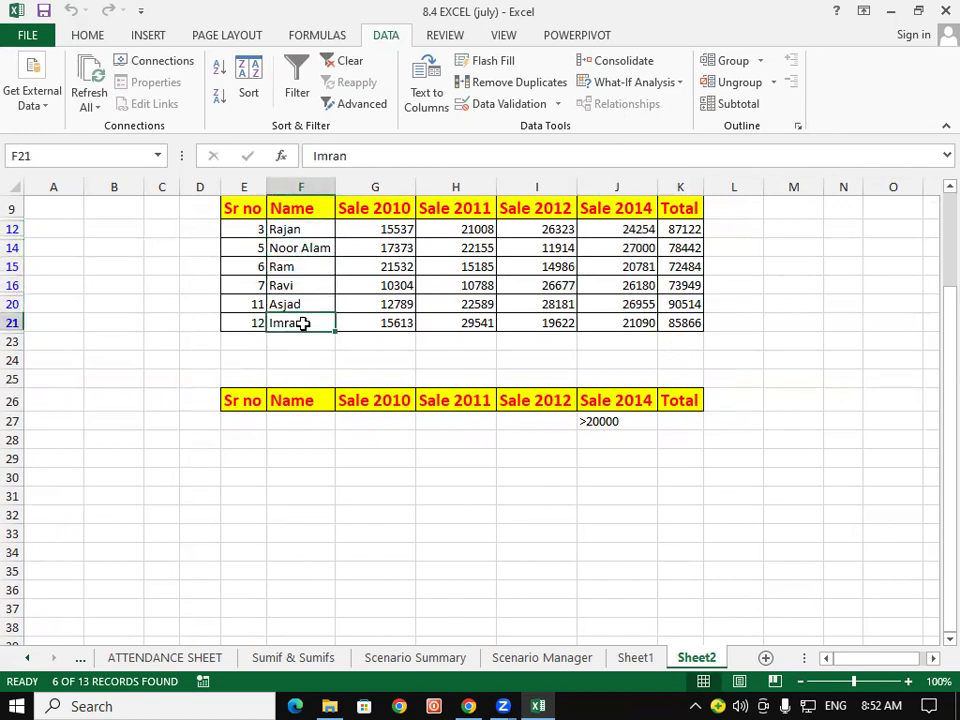
Clear the filter and set Advanced Filter ranges to E9:K22 and criteria E26:K27.
{"action": "left_click", "coordinate": [348, 62]}
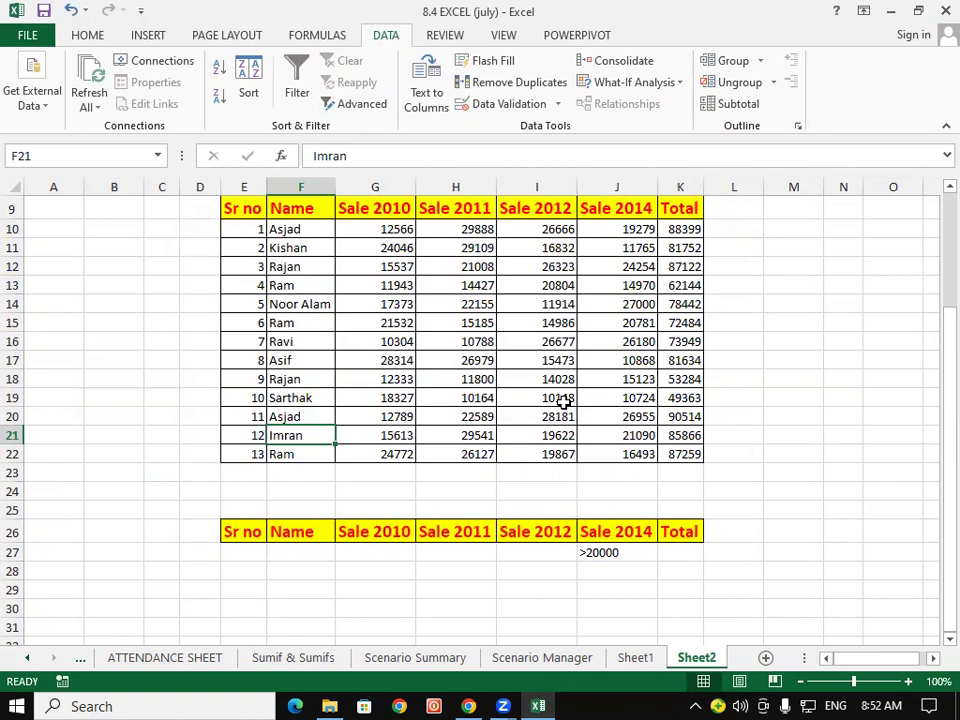
{"action": "left_click", "coordinate": [376, 106]}
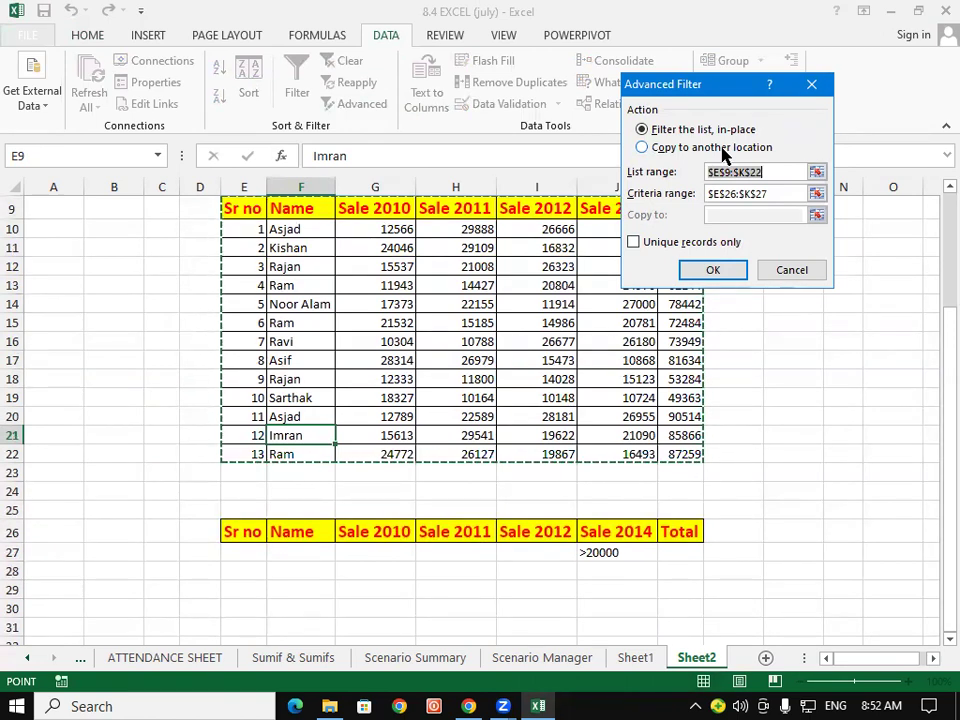
{"action": "key", "text": "BackSpace"}
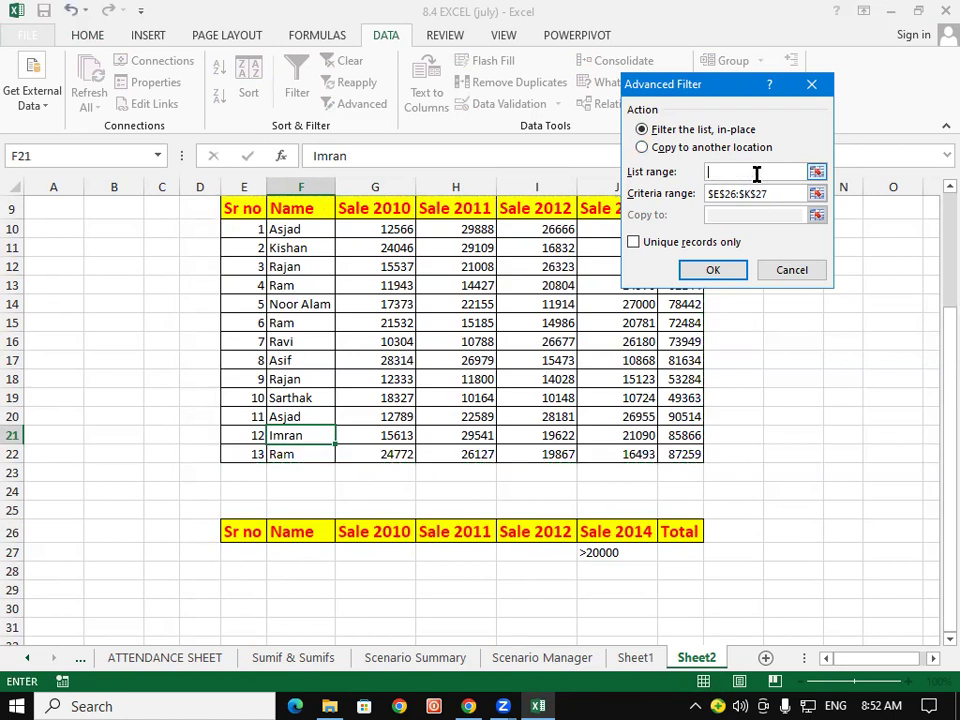
{"action": "left_click_drag", "start_coordinate": [258, 208], "coordinate": [671, 454]}
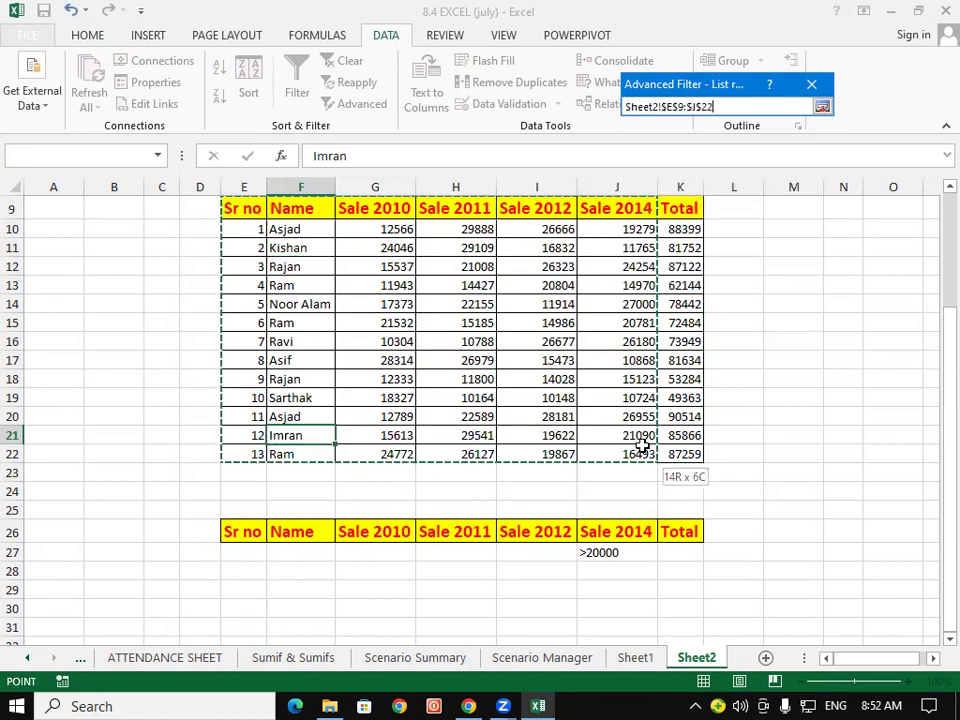
{"action": "left_click", "coordinate": [781, 191]}
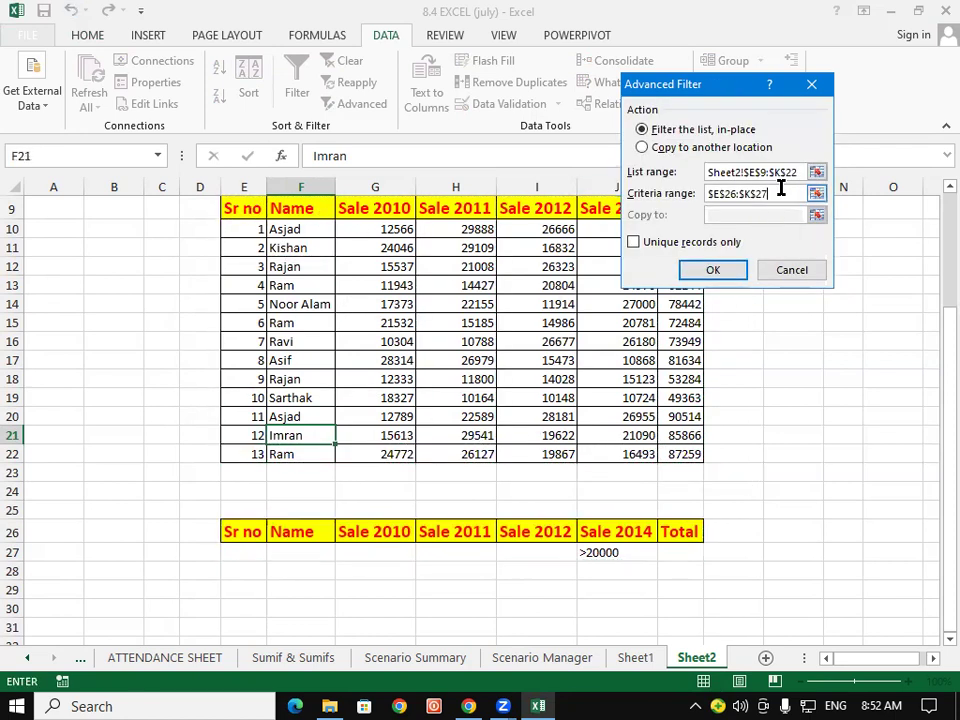
{"action": "key", "text": "BackSpace"}
{"action": "key", "text": "BackSpace"}
{"action": "key", "text": "BackSpace"}
{"action": "left_click_drag", "start_coordinate": [262, 533], "coordinate": [674, 557]}
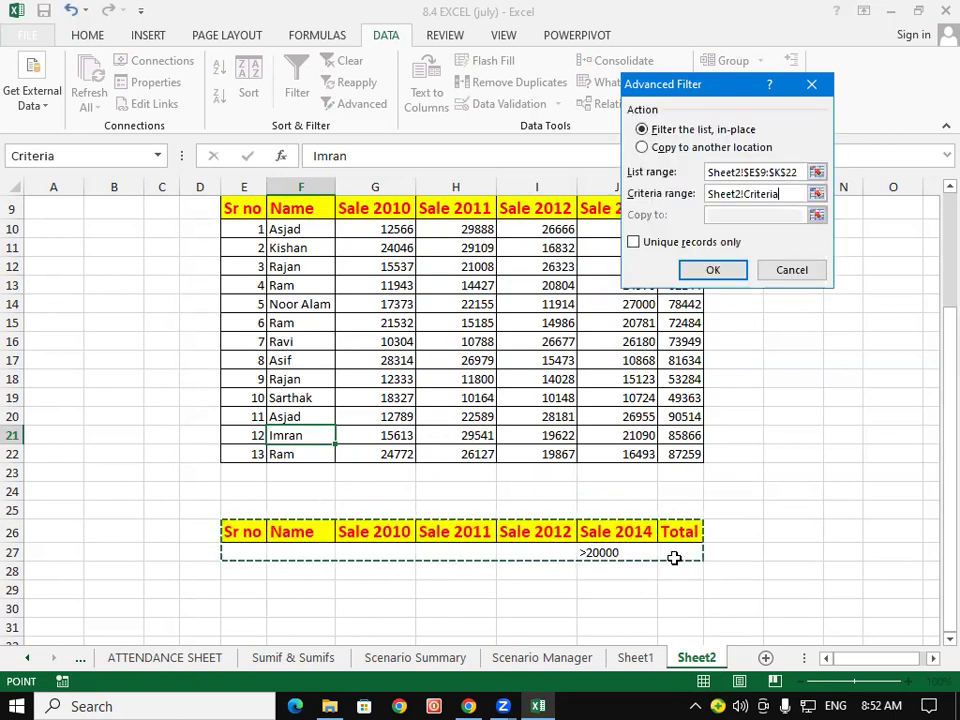
Copy the unique matching records to another location starting at E35.
{"action": "left_click", "coordinate": [657, 150]}
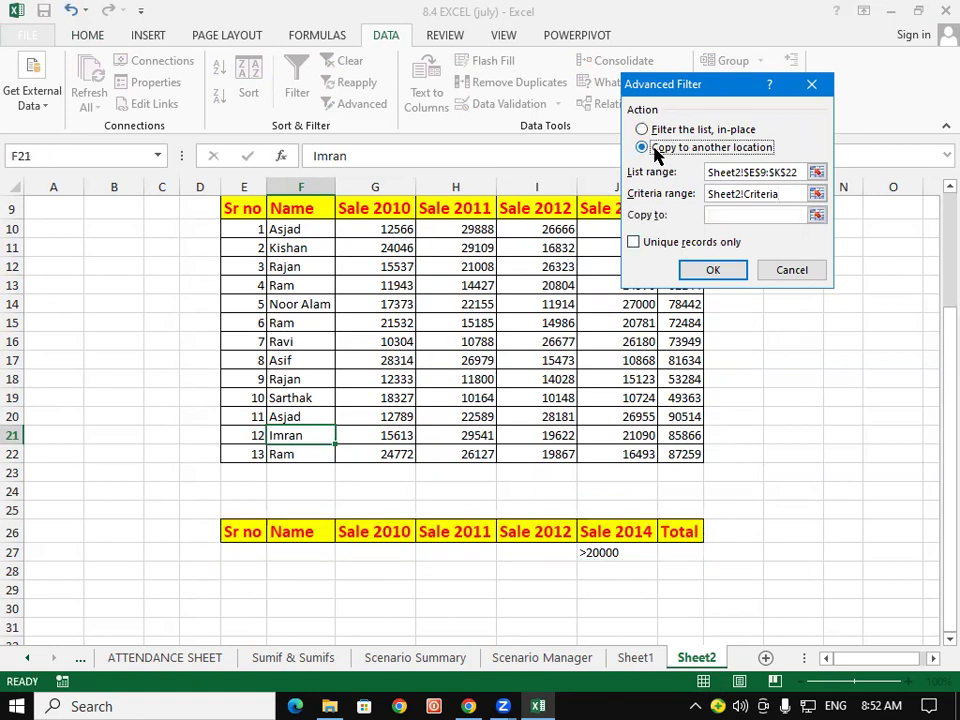
{"action": "left_click", "coordinate": [749, 215]}
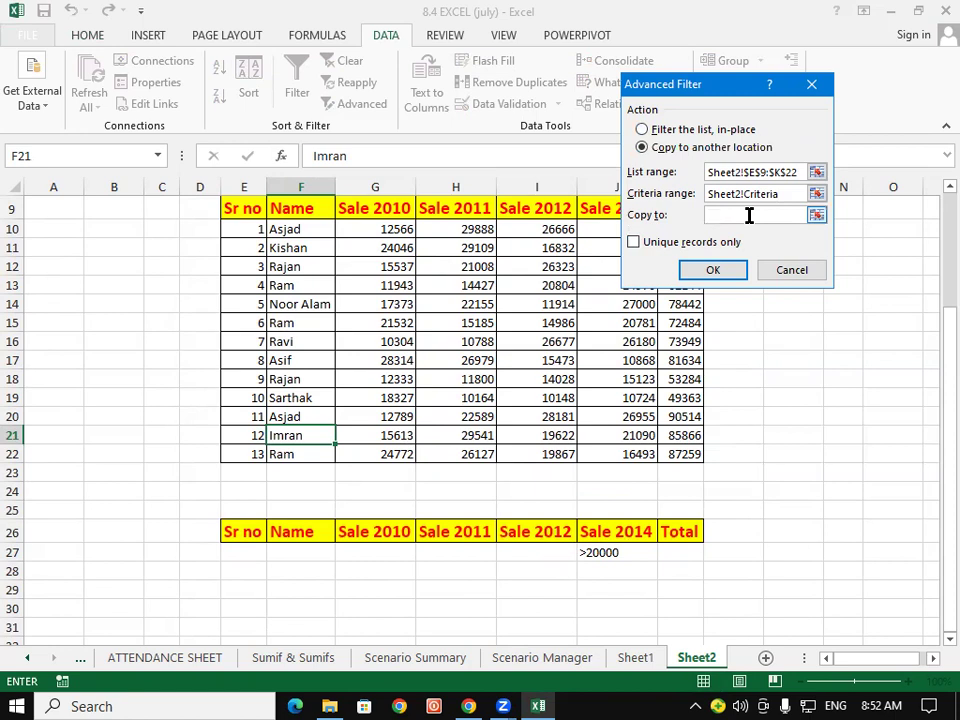
{"action": "scroll", "coordinate": [516, 332], "scroll_direction": "down", "scroll_amount": 1}
{"action": "scroll", "coordinate": [264, 476], "scroll_direction": "down", "scroll_amount": 3}
{"action": "left_click", "coordinate": [246, 480]}
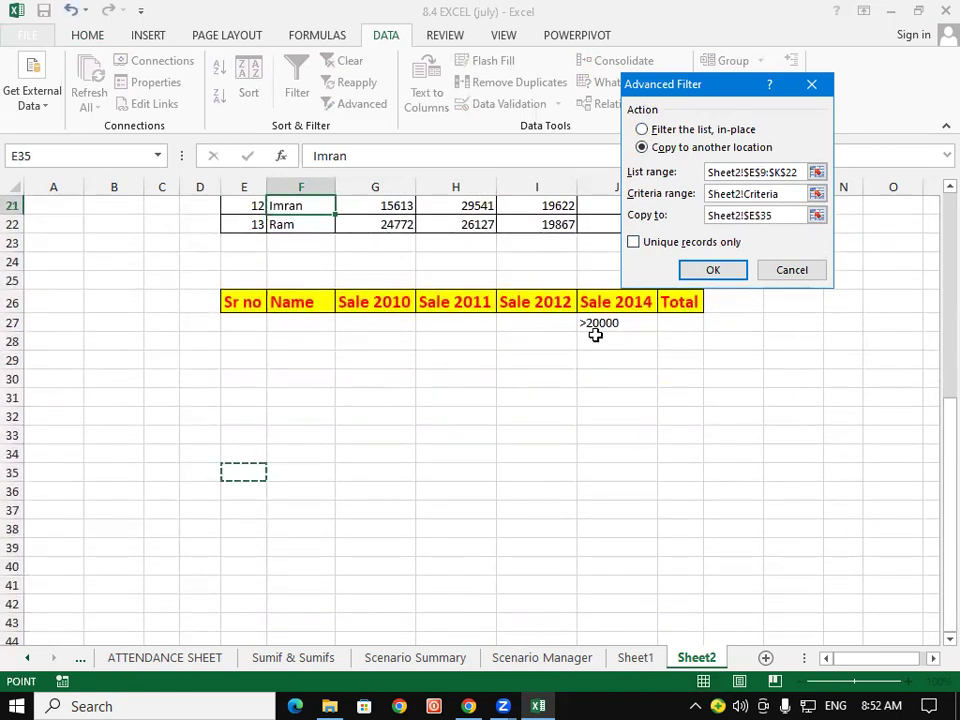
{"action": "left_click", "coordinate": [634, 243]}
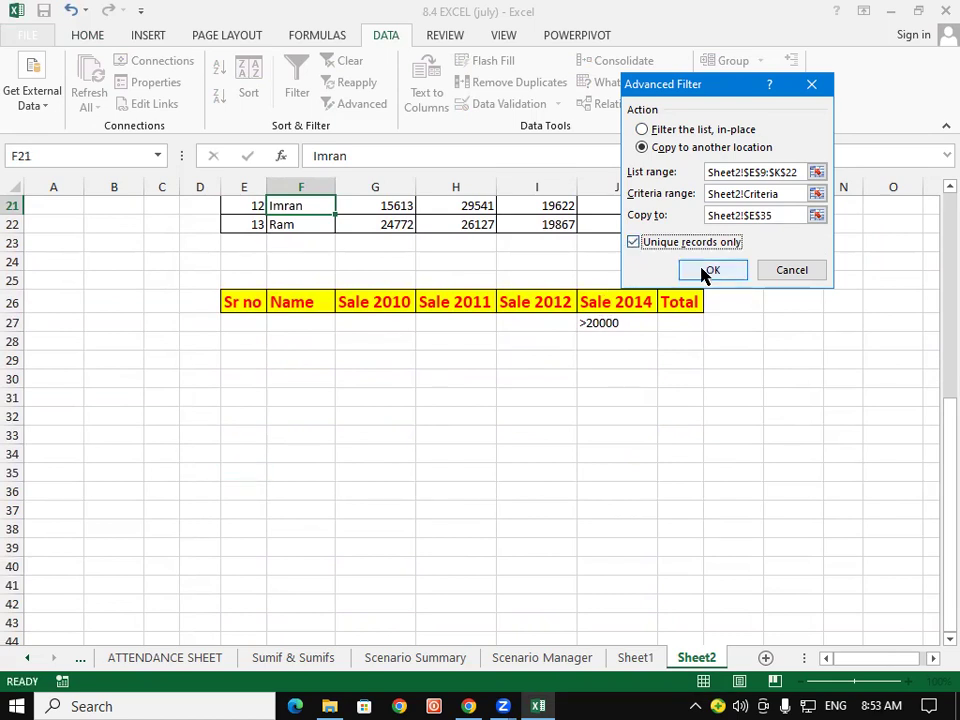
{"action": "left_click", "coordinate": [711, 270]}
{"action": "scroll", "coordinate": [606, 346], "scroll_direction": "down", "scroll_amount": 2}
{"action": "scroll", "coordinate": [609, 343], "scroll_direction": "down", "scroll_amount": 1}
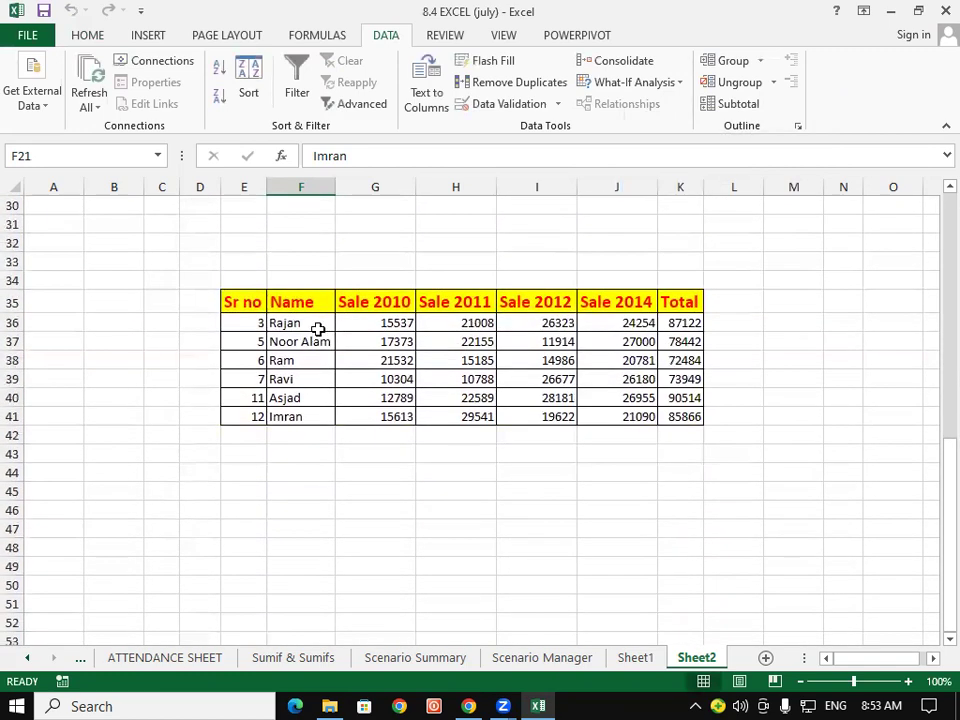
{"action": "mouse_move", "coordinate": [255, 304]}
{"action": "left_mouse_down"}
{"action": "mouse_move", "coordinate": [591, 379]}
{"action": "mouse_move", "coordinate": [671, 416]}
{"action": "left_mouse_up"}
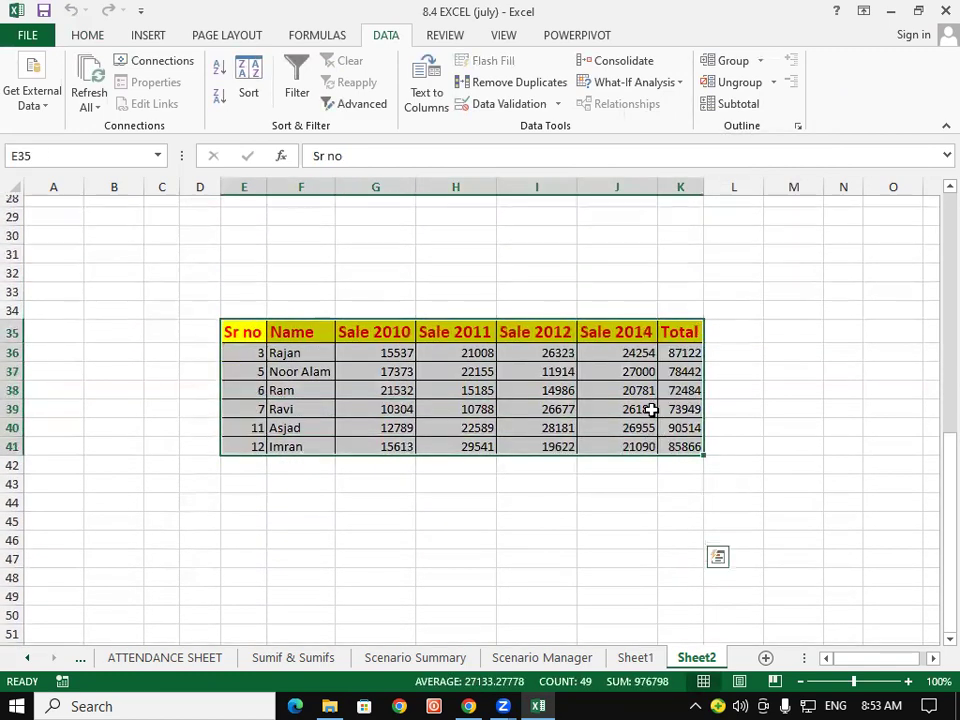
{"action": "scroll", "coordinate": [645, 407], "scroll_direction": "up", "scroll_amount": 10}
{"action": "mouse_move", "coordinate": [243, 359]}
{"action": "left_mouse_down"}
{"action": "mouse_move", "coordinate": [313, 452]}
{"action": "mouse_move", "coordinate": [474, 536]}
{"action": "left_mouse_up"}
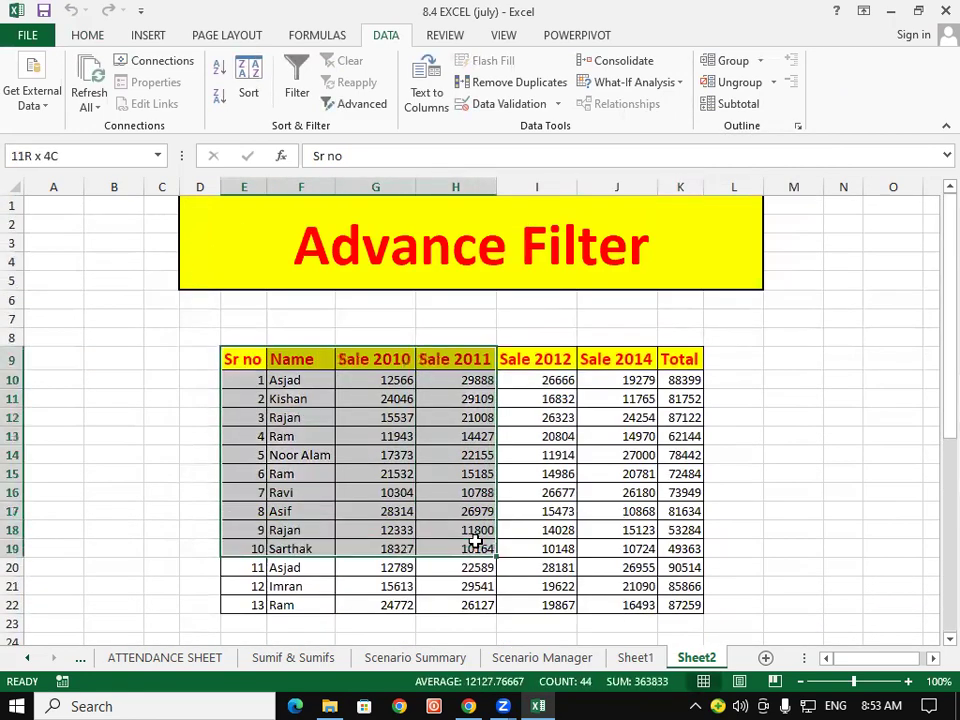
{"action": "scroll", "coordinate": [476, 540], "scroll_direction": "down", "scroll_amount": 4}
{"action": "scroll", "coordinate": [465, 536], "scroll_direction": "down", "scroll_amount": 2}
{"action": "scroll", "coordinate": [465, 536], "scroll_direction": "down", "scroll_amount": 2}
{"action": "mouse_move", "coordinate": [240, 402]}
{"action": "left_mouse_down"}
{"action": "mouse_move", "coordinate": [702, 541]}
{"action": "mouse_move", "coordinate": [685, 513]}
{"action": "left_mouse_up"}
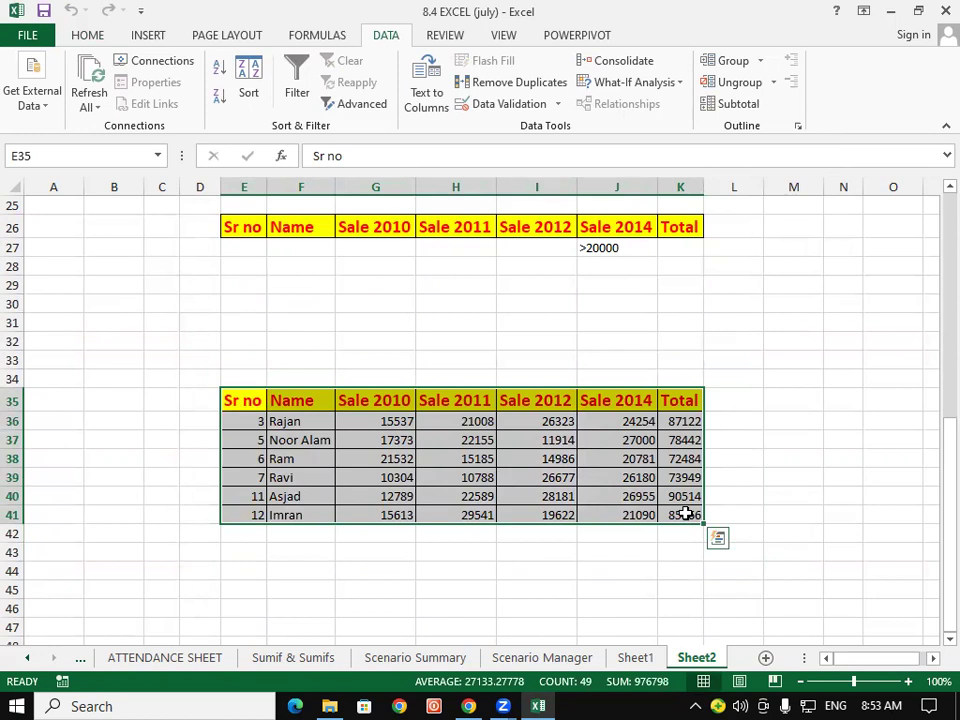
{"action": "scroll", "coordinate": [507, 387], "scroll_direction": "up", "scroll_amount": 1}
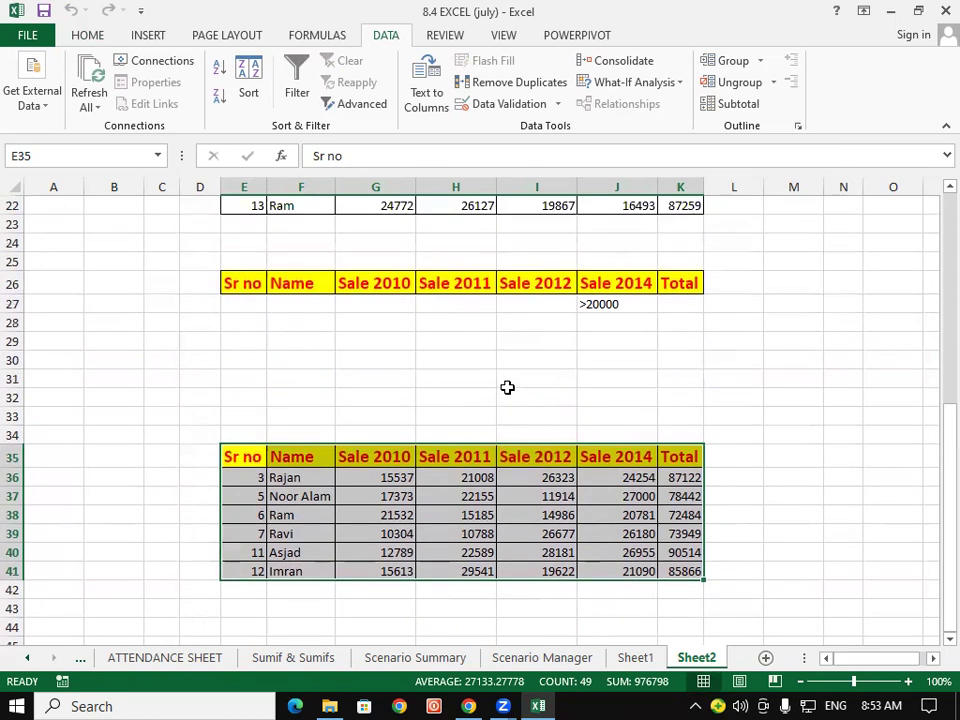
{"action": "left_click", "coordinate": [88, 36]}
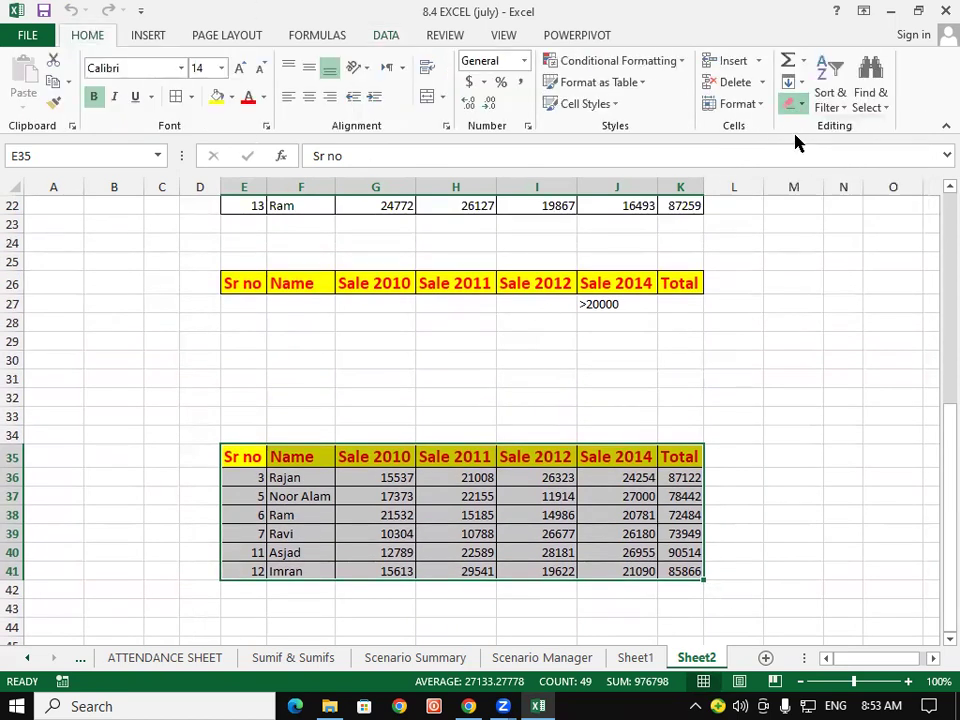
{"action": "left_click", "coordinate": [680, 360]}
{"action": "scroll", "coordinate": [628, 399], "scroll_direction": "up", "scroll_amount": 4}
{"action": "left_click", "coordinate": [462, 280]}
{"action": "scroll", "coordinate": [462, 275], "scroll_direction": "up", "scroll_amount": 3}
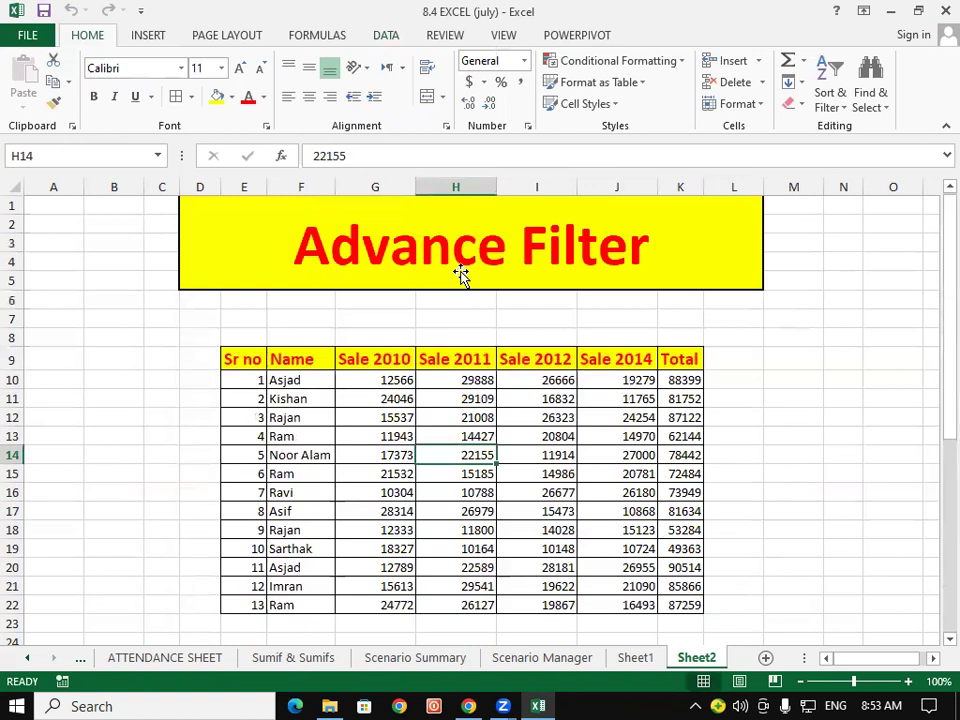
{"action": "left_click", "coordinate": [380, 36]}
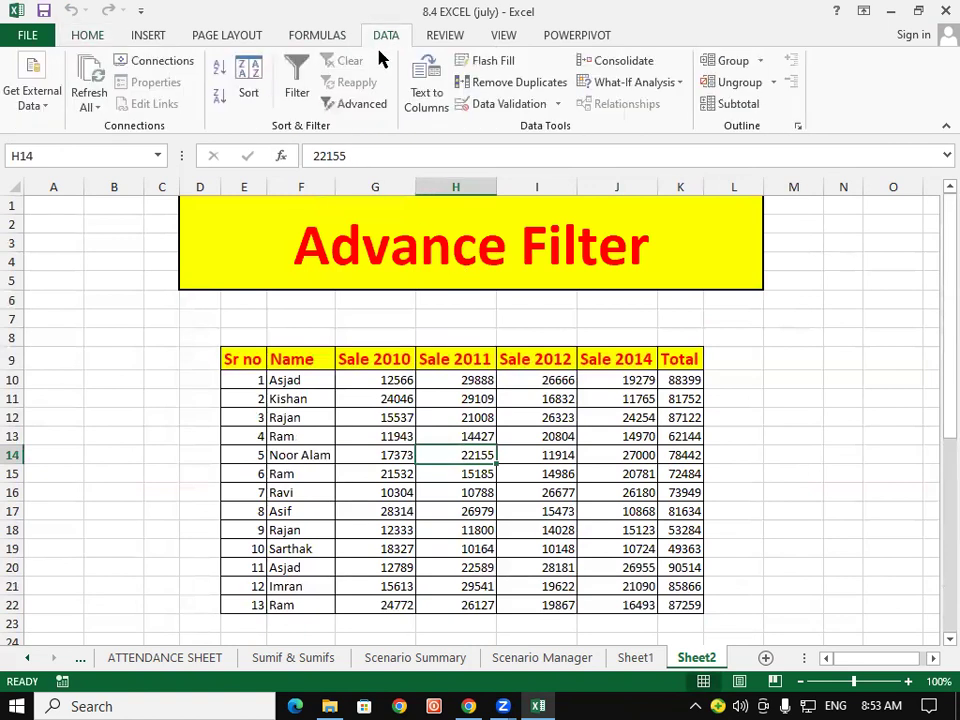
{"action": "left_click", "coordinate": [364, 103]}
{"action": "key", "text": "BackSpace"}
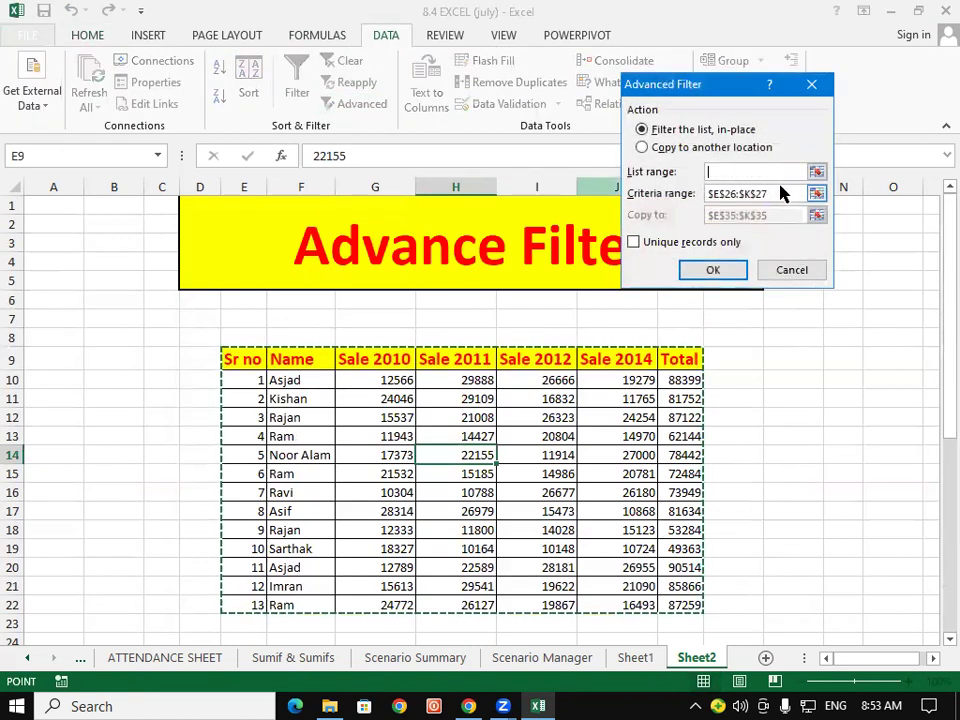
{"action": "scroll", "coordinate": [358, 396], "scroll_direction": "down", "scroll_amount": 1}
{"action": "scroll", "coordinate": [291, 300], "scroll_direction": "down", "scroll_amount": 1}
{"action": "left_click", "coordinate": [250, 248]}
{"action": "left_click_drag", "start_coordinate": [252, 250], "coordinate": [676, 489]}
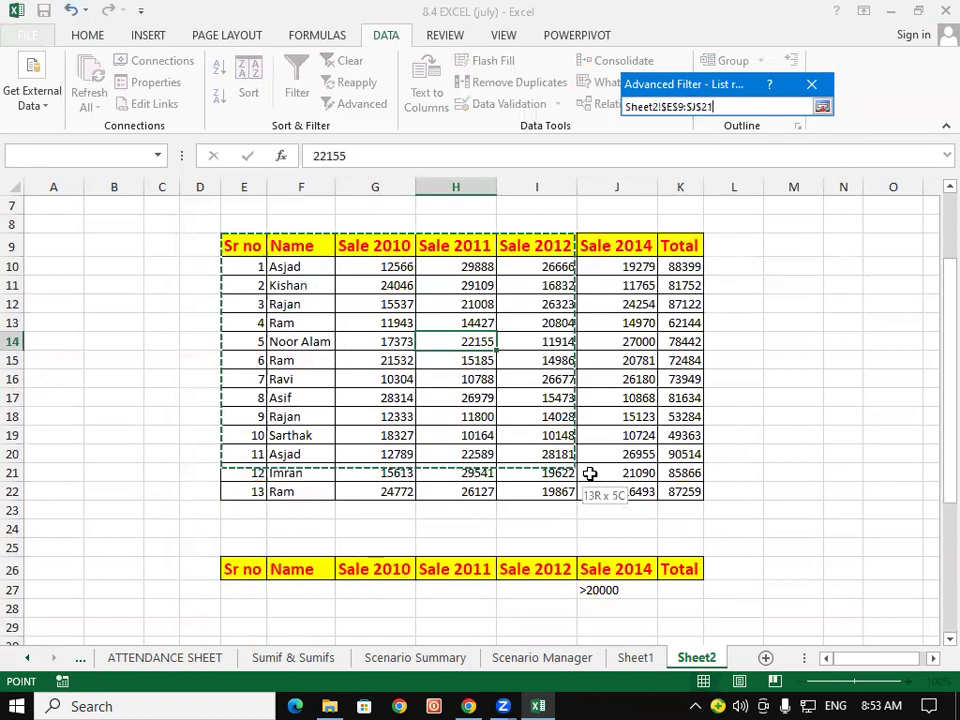
{"action": "left_click", "coordinate": [750, 195]}
{"action": "triple_click", "coordinate": [781, 196]}
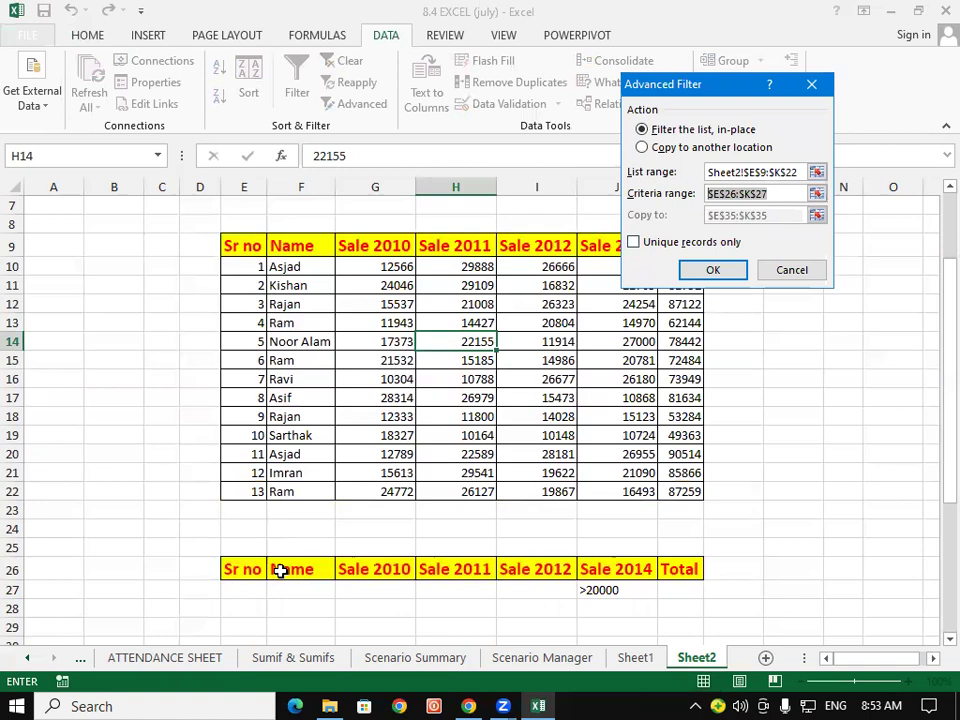
{"action": "scroll", "coordinate": [279, 568], "scroll_direction": "down", "scroll_amount": 1}
{"action": "mouse_move", "coordinate": [252, 500]}
{"action": "left_mouse_down"}
{"action": "mouse_move", "coordinate": [321, 534]}
{"action": "mouse_move", "coordinate": [677, 528]}
{"action": "left_mouse_up"}
{"action": "left_click", "coordinate": [641, 147]}
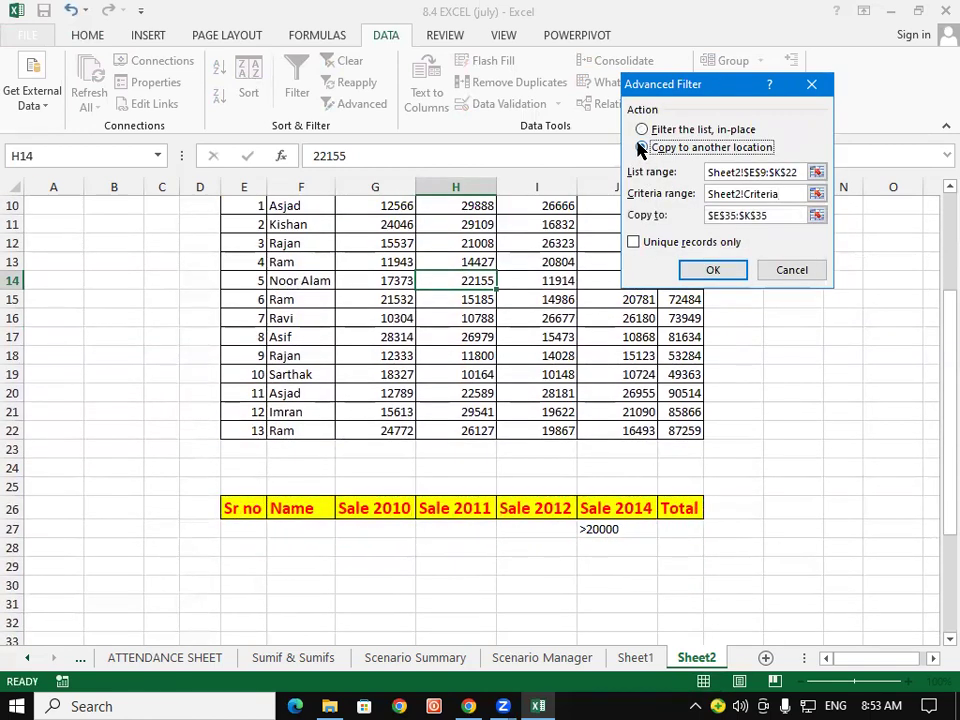
{"action": "left_click", "coordinate": [781, 216]}
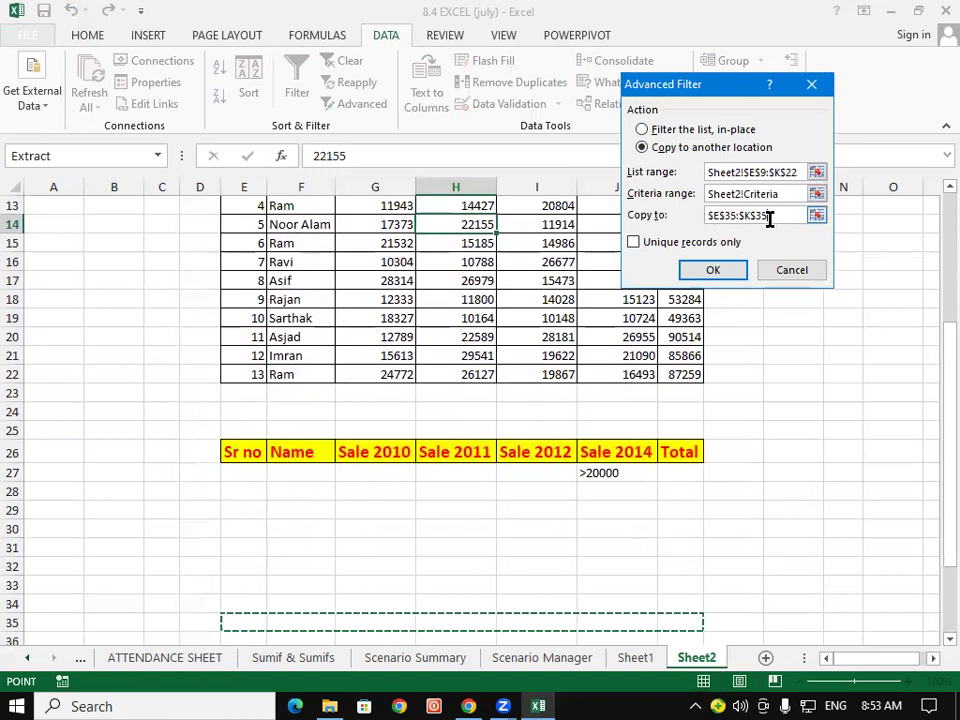
{"action": "key", "text": "BackSpace"}
{"action": "key", "text": "BackSpace"}
{"action": "key", "text": "BackSpace"}
{"action": "key", "text": "BackSpace"}
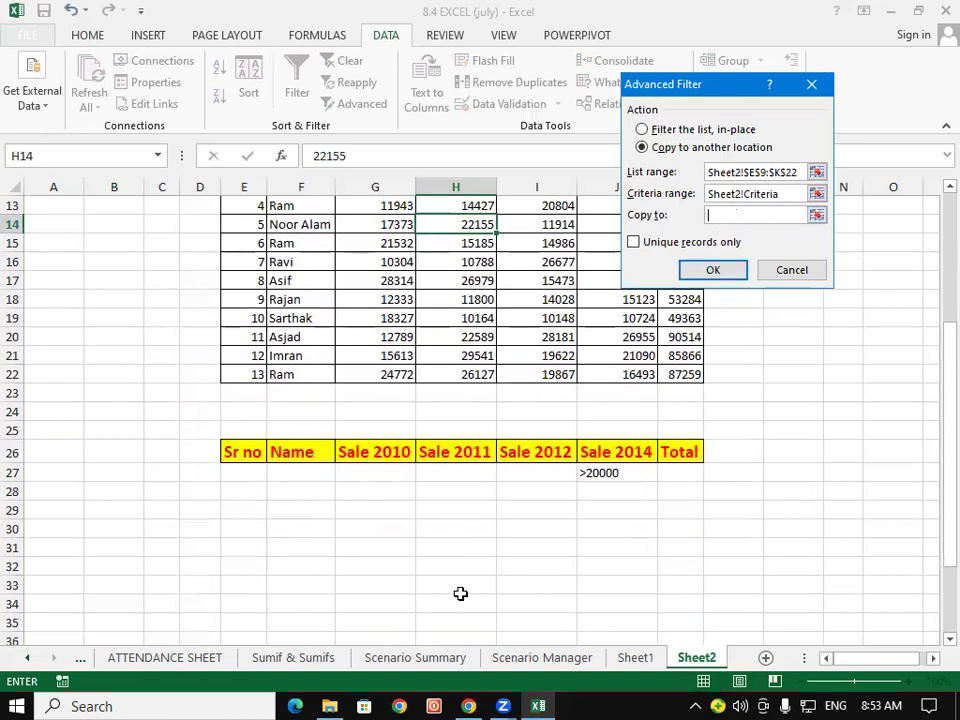
{"action": "left_click", "coordinate": [766, 659]}
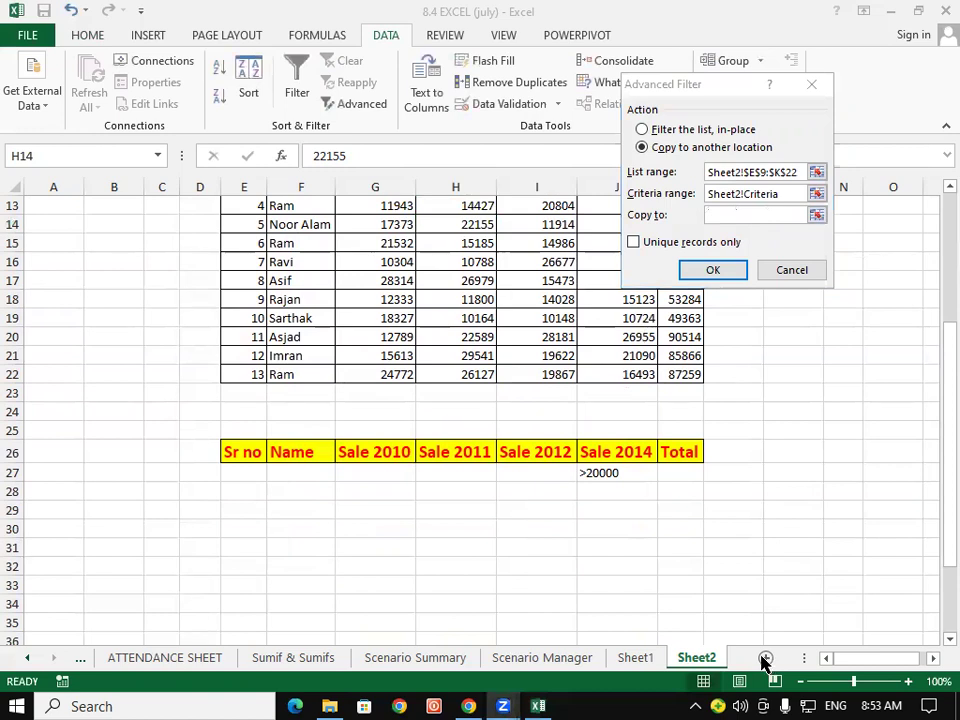
{"action": "left_click", "coordinate": [746, 213]}
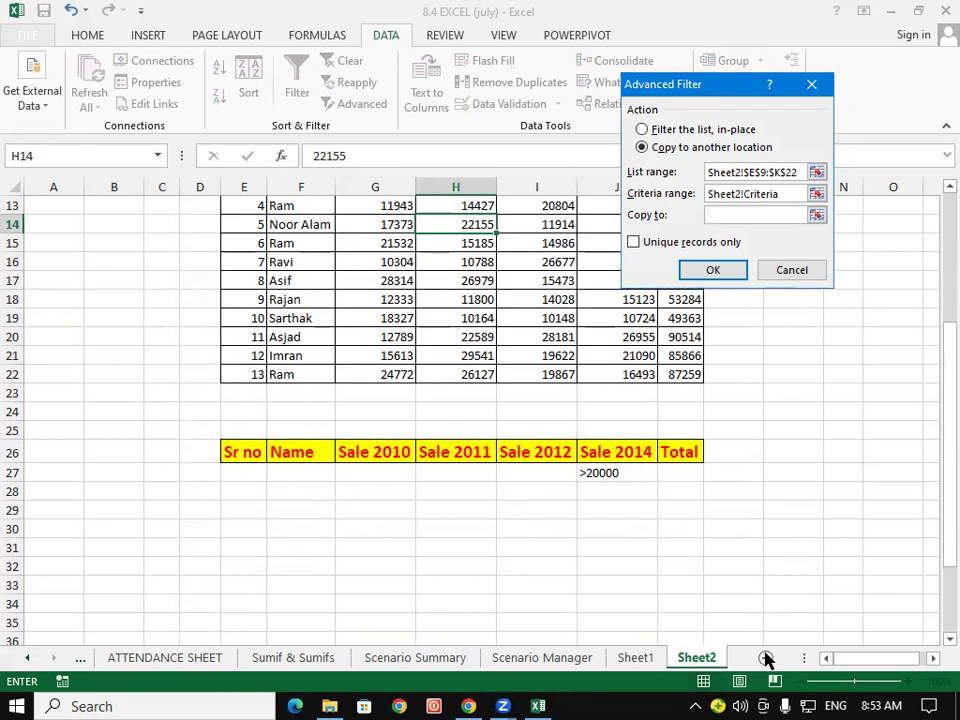
{"action": "key", "text": "Escape"}
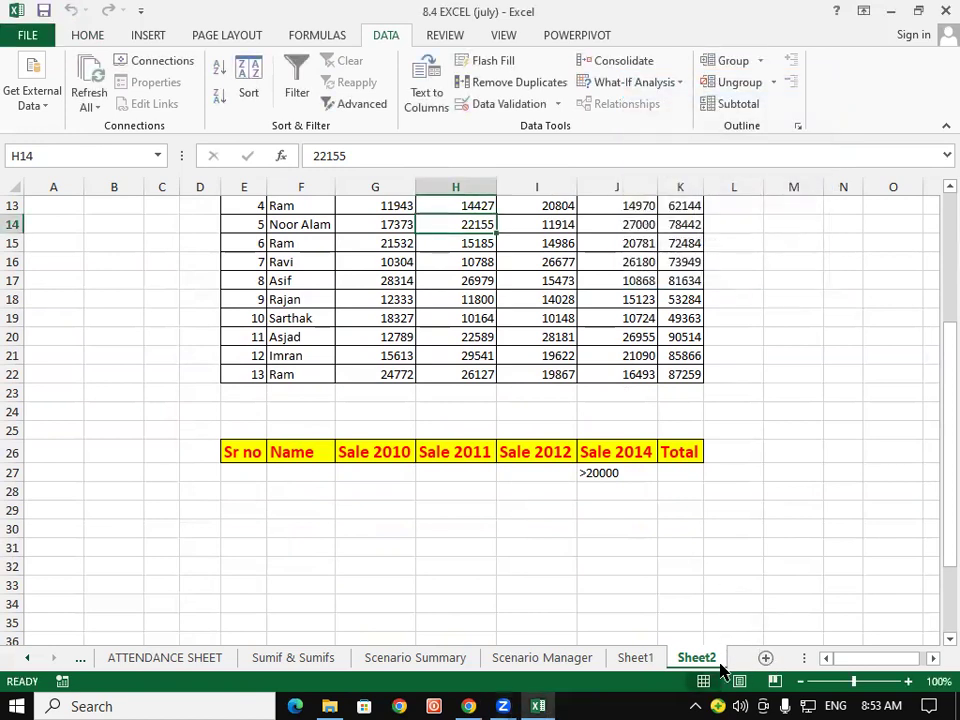
Add Sheet3, return to Sheet2, and set Advanced Filter ranges E9:K22 and E26:K27.
{"action": "left_click", "coordinate": [758, 658]}
{"action": "left_click", "coordinate": [555, 658]}
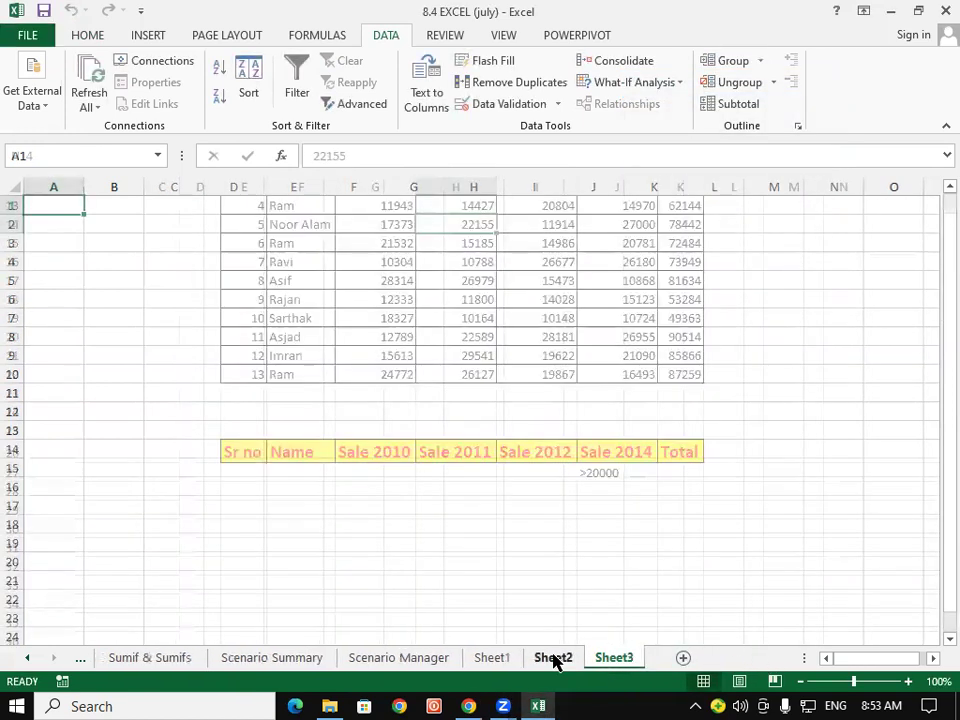
{"action": "left_click", "coordinate": [372, 110]}
{"action": "key", "text": "BackSpace"}
{"action": "mouse_move", "coordinate": [243, 303]}
{"action": "left_mouse_down"}
{"action": "mouse_move", "coordinate": [622, 567]}
{"action": "mouse_move", "coordinate": [681, 552]}
{"action": "left_mouse_up"}
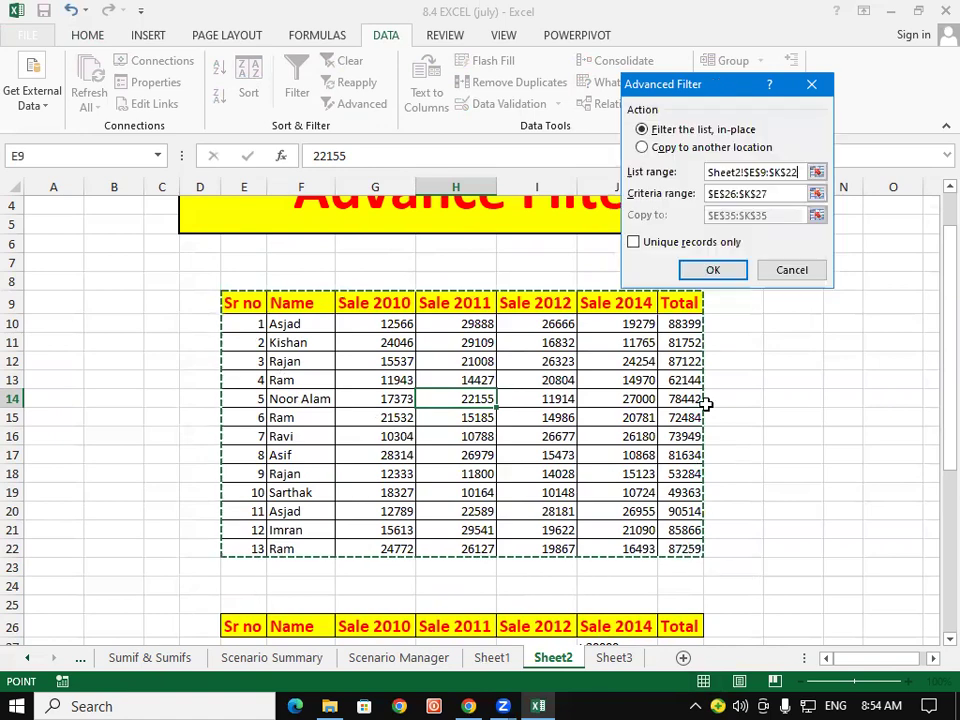
{"action": "left_click", "coordinate": [778, 193]}
{"action": "key", "text": "BackSpace"}
{"action": "key", "text": "BackSpace"}
{"action": "key", "text": "BackSpace"}
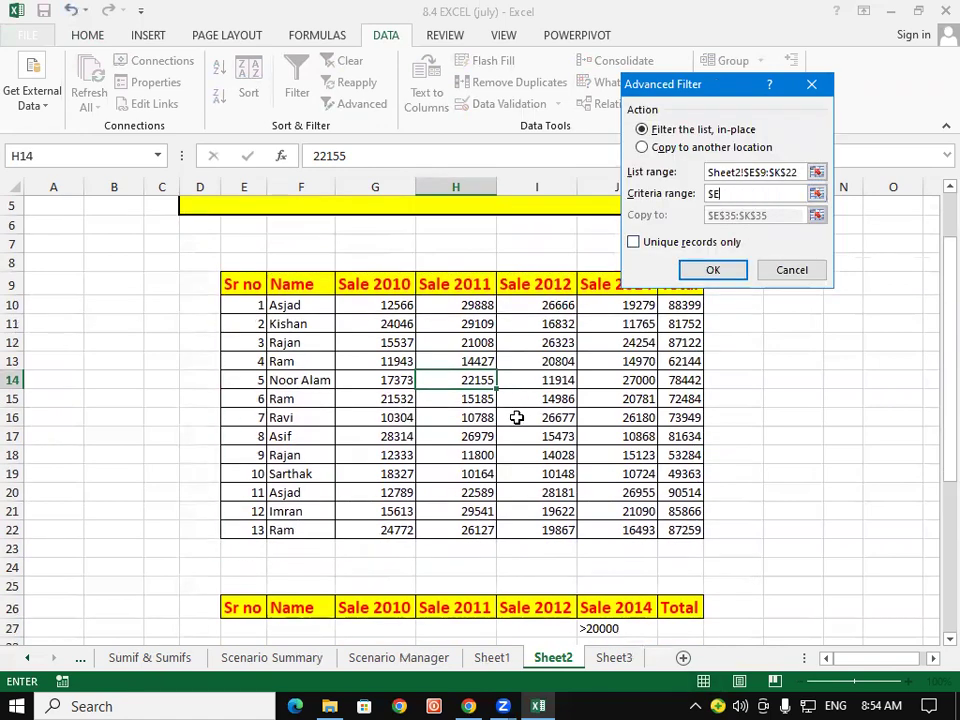
{"action": "scroll", "coordinate": [437, 467], "scroll_direction": "down", "scroll_amount": 2}
{"action": "left_click_drag", "start_coordinate": [229, 499], "coordinate": [678, 514]}
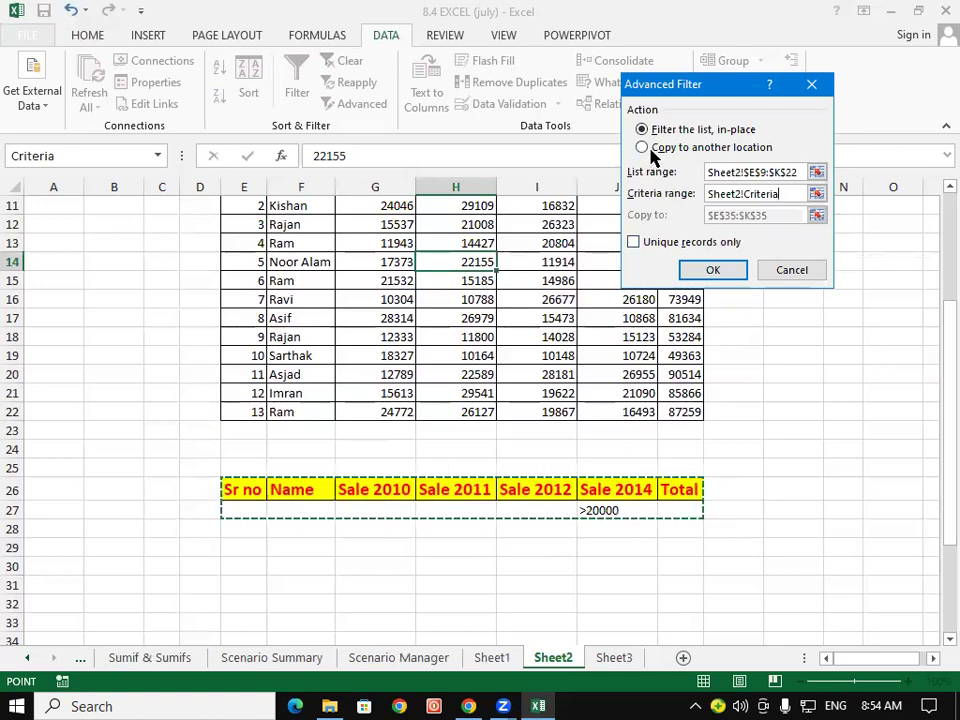
Attempt copying unique results to Sheet3!$B$9, triggering the active-sheet-only error.
{"action": "left_click", "coordinate": [648, 148]}
{"action": "left_click_drag", "start_coordinate": [779, 216], "coordinate": [702, 216]}
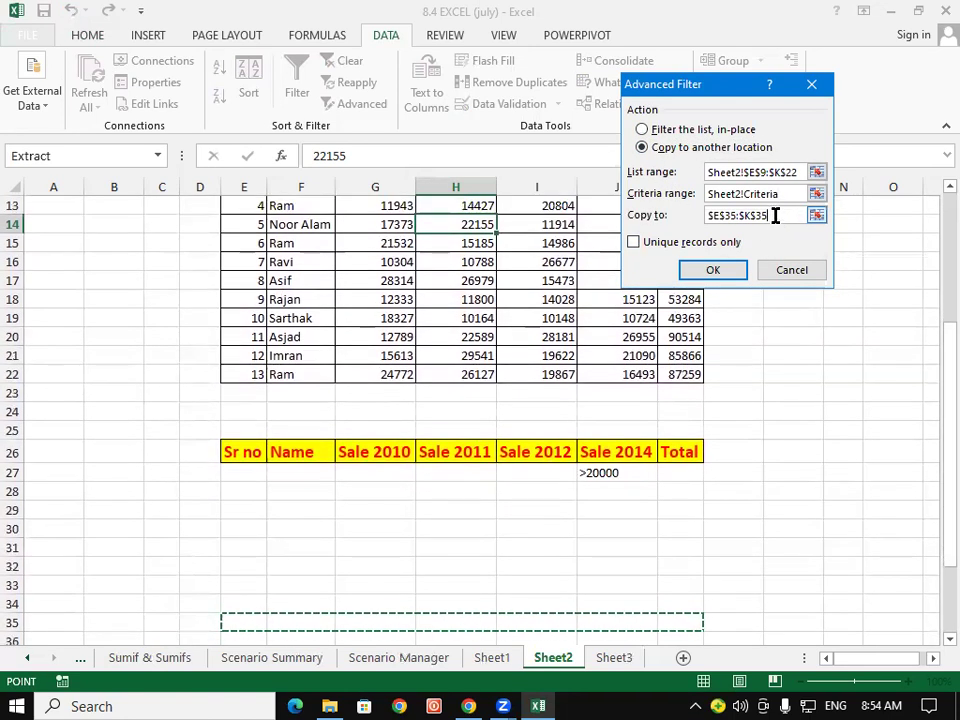
{"action": "key", "text": "BackSpace"}
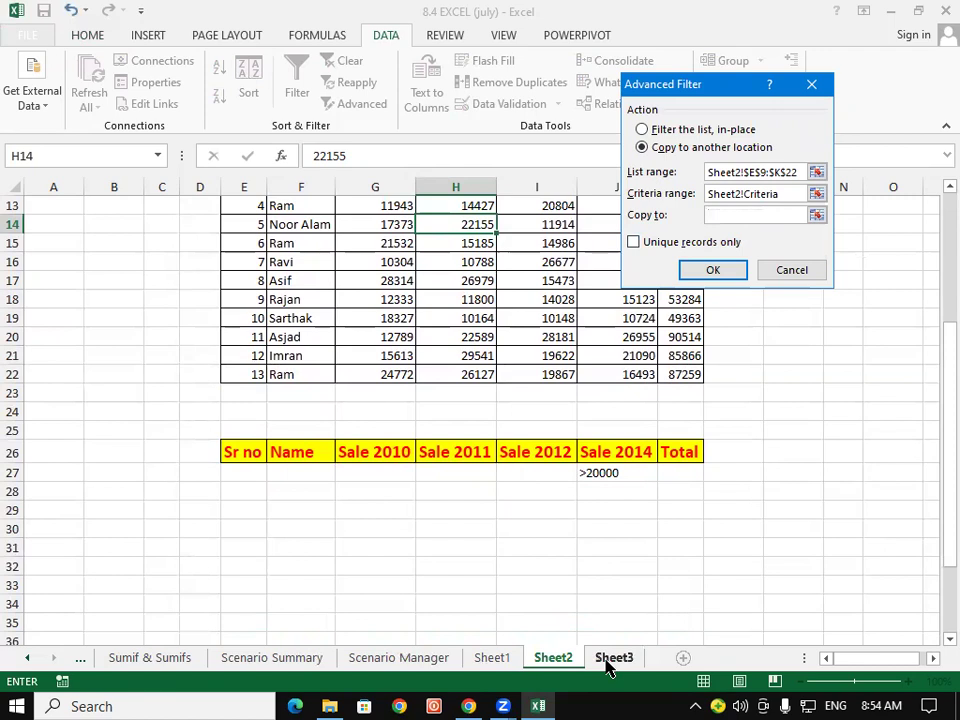
{"action": "left_click", "coordinate": [610, 659]}
{"action": "left_click", "coordinate": [130, 357]}
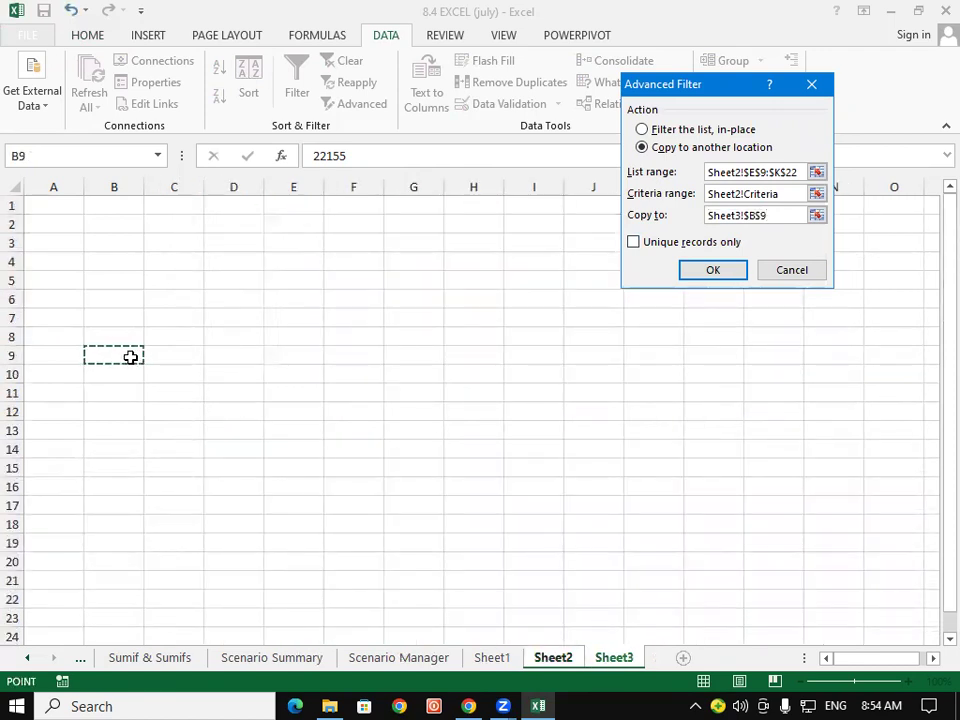
{"action": "left_click", "coordinate": [685, 243]}
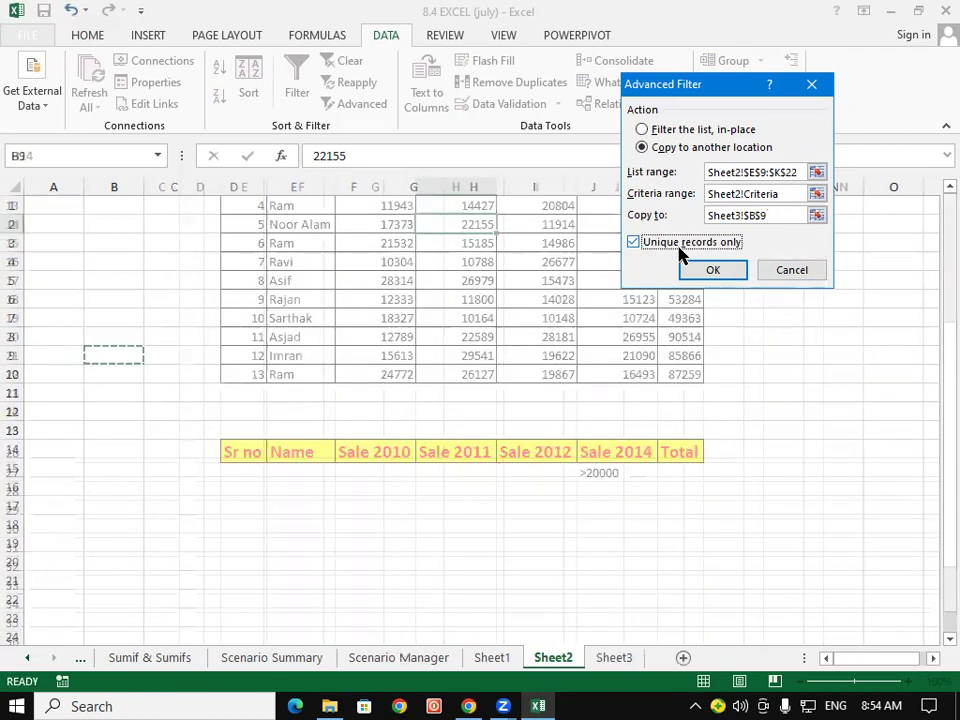
{"action": "left_click", "coordinate": [713, 270]}
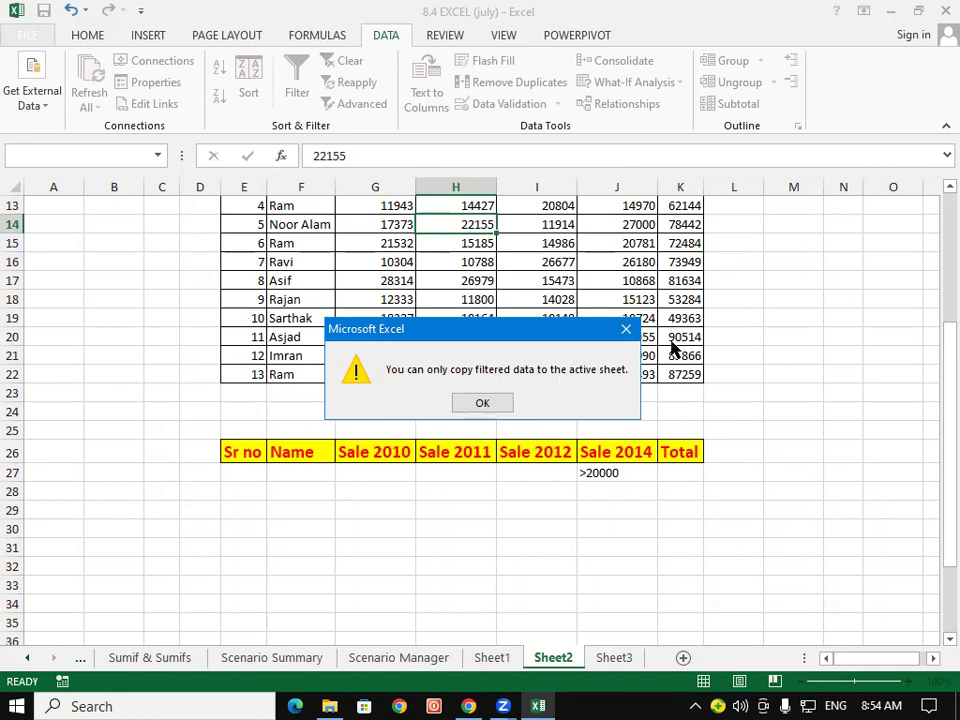
Dismiss the active-sheet warning and return to the top of the Sheet2 table.
{"action": "left_click", "coordinate": [626, 330]}
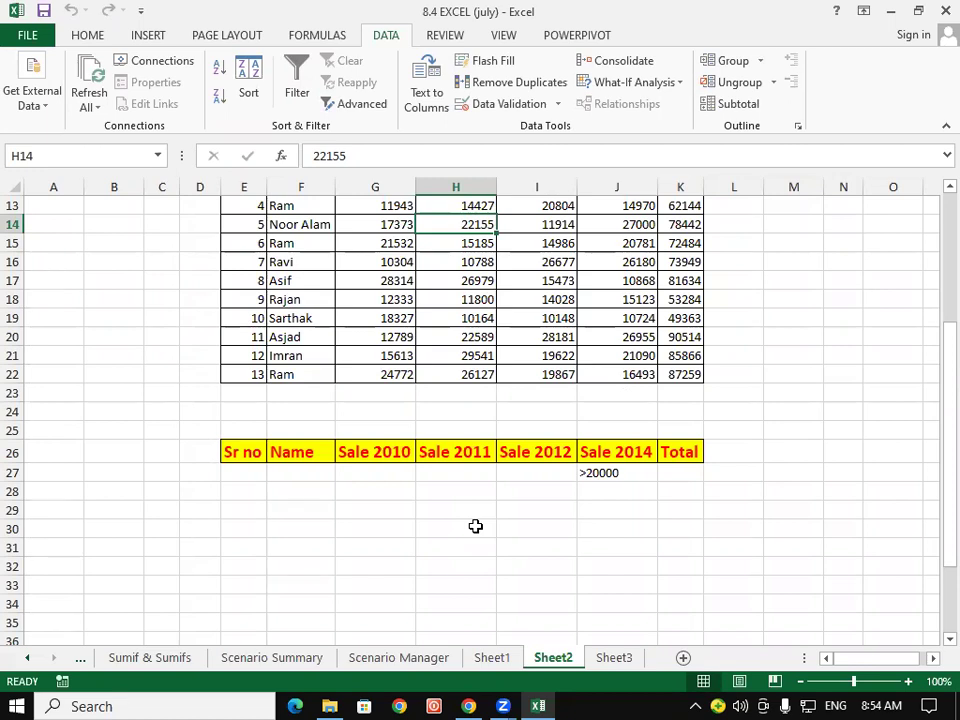
{"action": "scroll", "coordinate": [475, 526], "scroll_direction": "down", "scroll_amount": 3}
{"action": "left_click", "coordinate": [463, 438]}
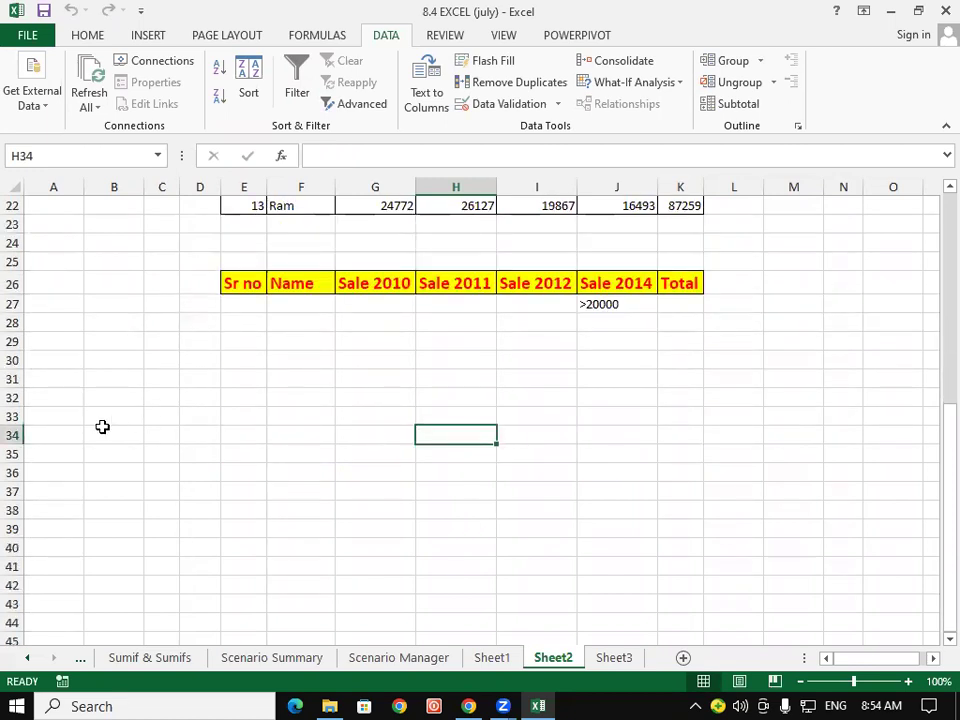
{"action": "left_click", "coordinate": [233, 424]}
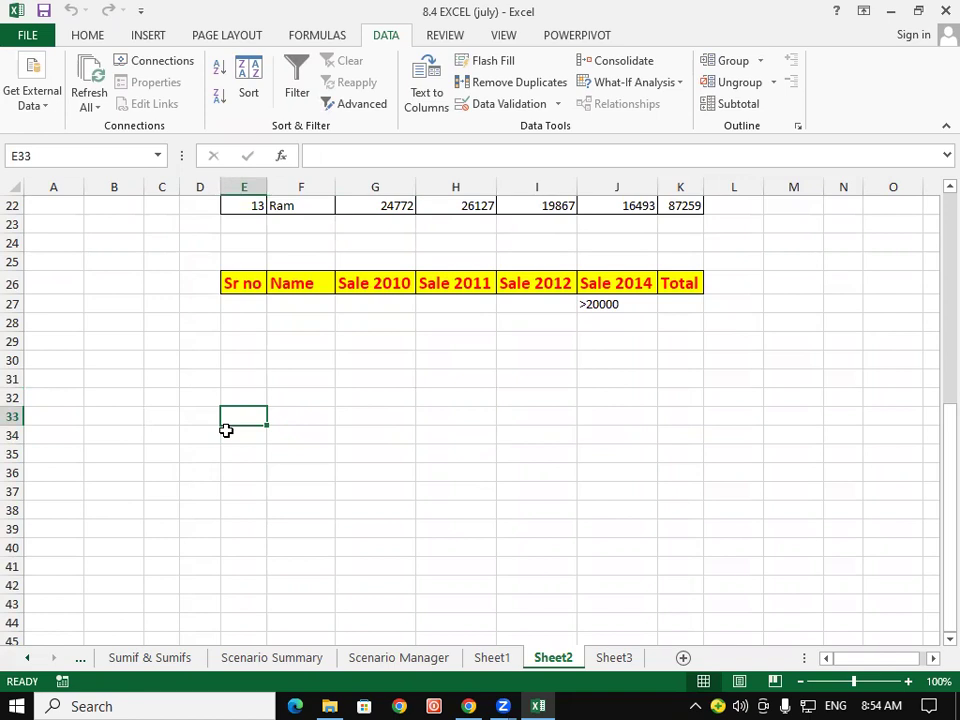
{"action": "scroll", "coordinate": [619, 298], "scroll_direction": "up", "scroll_amount": 4}
{"action": "scroll", "coordinate": [619, 297], "scroll_direction": "up", "scroll_amount": 3}
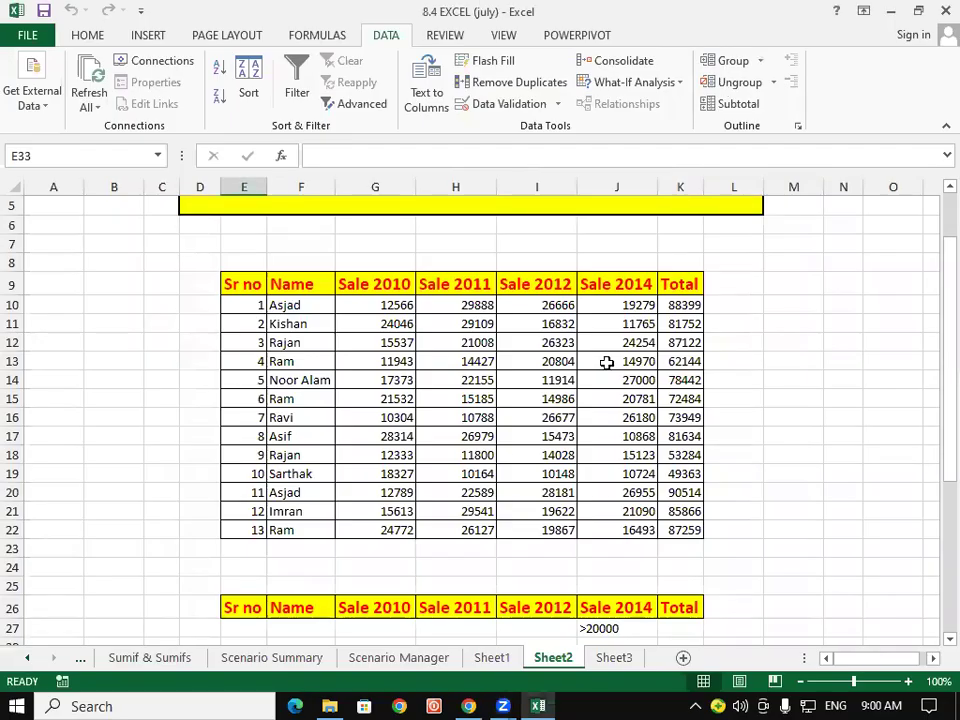
{"action": "scroll", "coordinate": [580, 230], "scroll_direction": "up", "scroll_amount": 1}
{"action": "scroll", "coordinate": [556, 319], "scroll_direction": "up", "scroll_amount": 1}
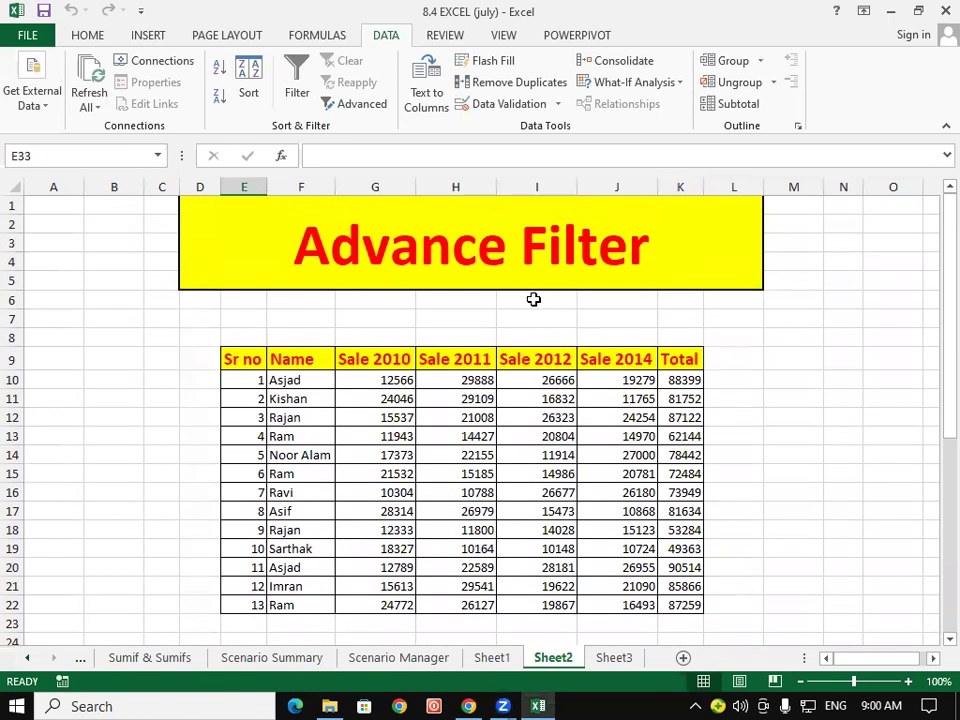
{"action": "left_click", "coordinate": [522, 318]}
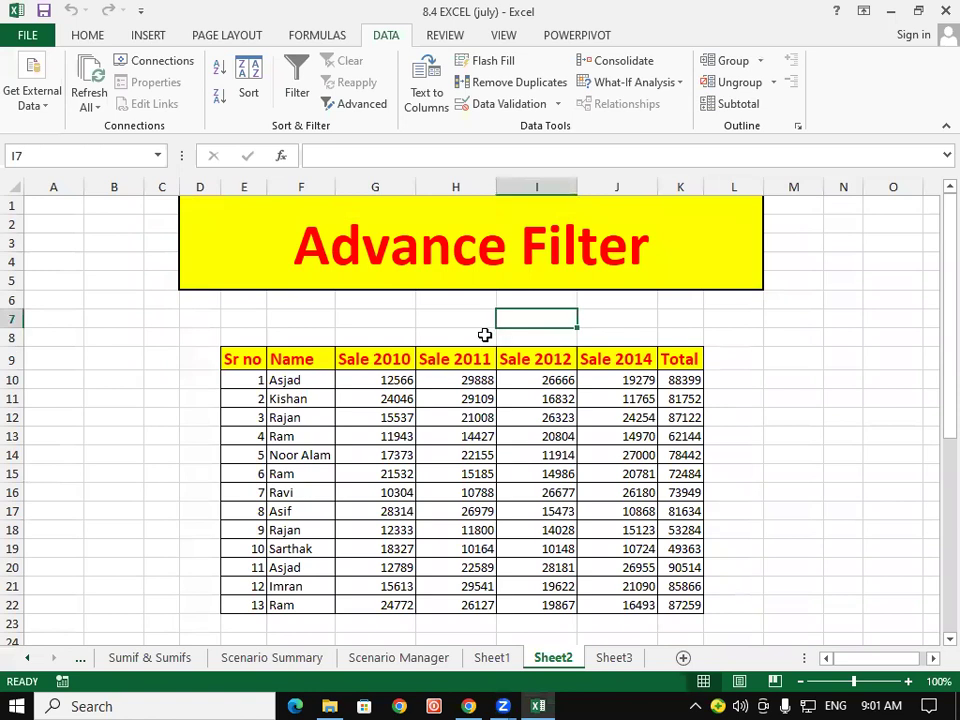